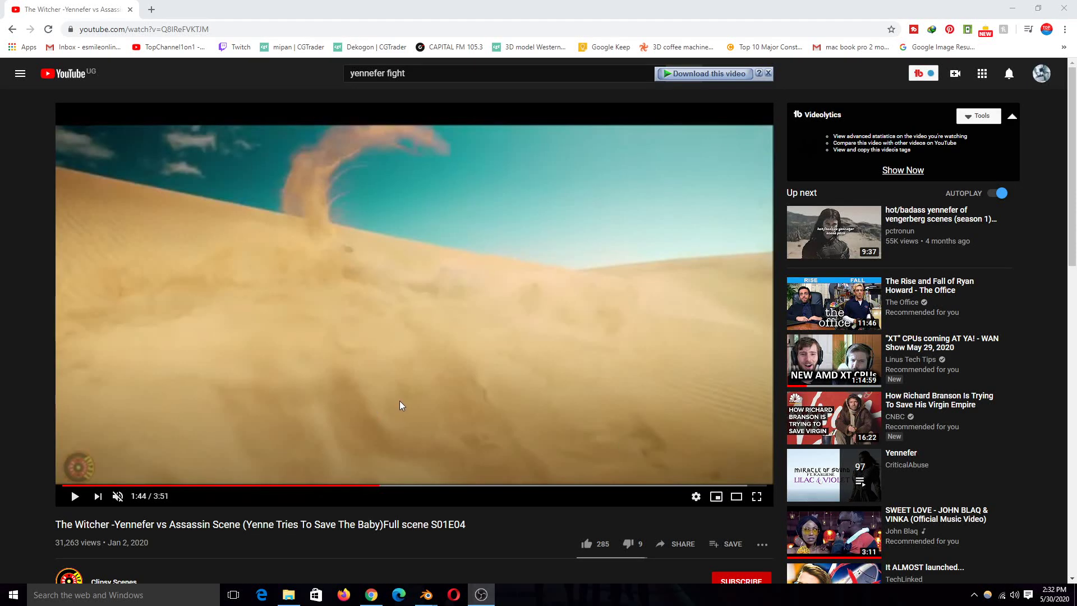
Step: Replay the reference video from 1:40 and pause it on the sand swirl
{"action": "left_click", "coordinate": [367, 486]}
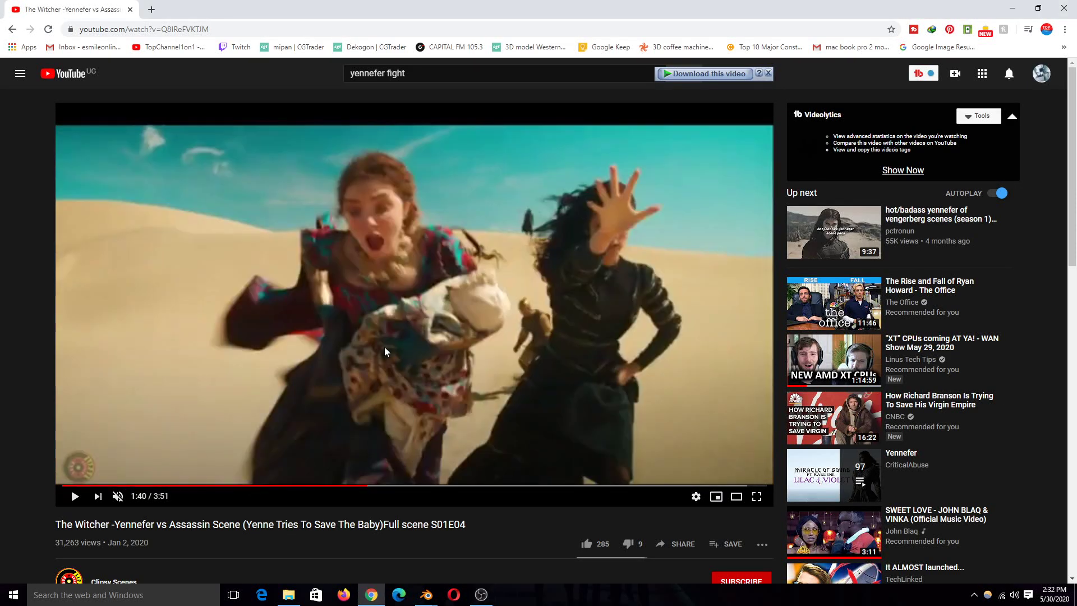
{"action": "left_click", "coordinate": [385, 347]}
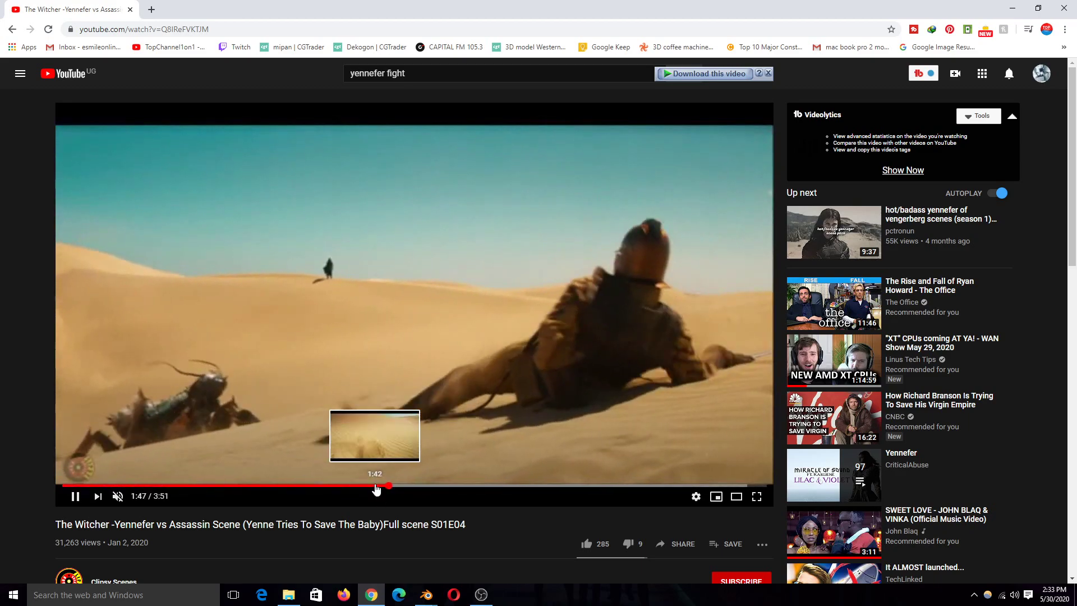
{"action": "left_click", "coordinate": [370, 486]}
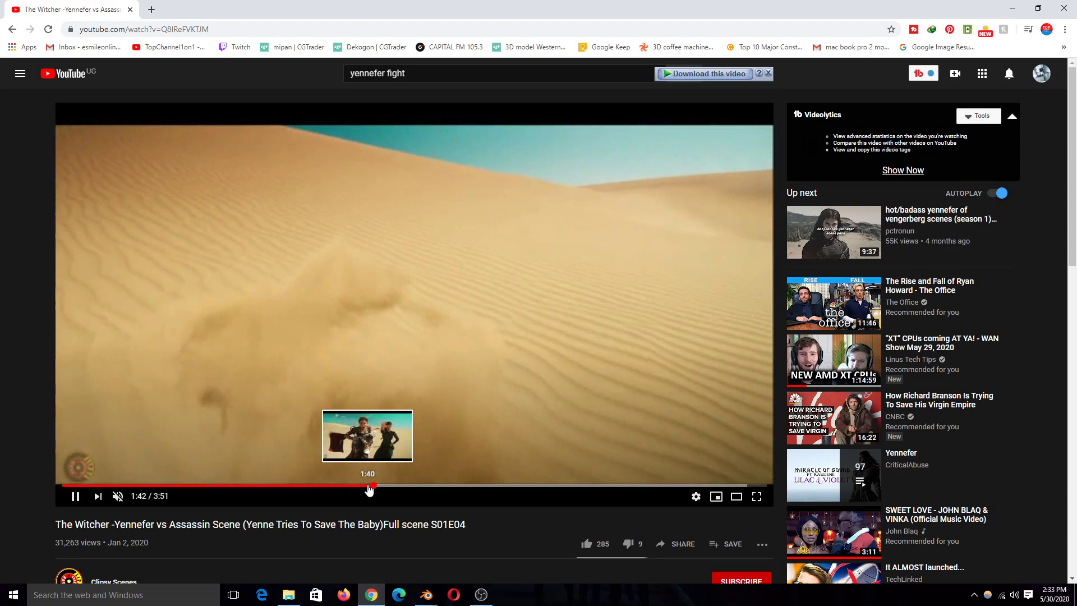
{"action": "left_click", "coordinate": [428, 396]}
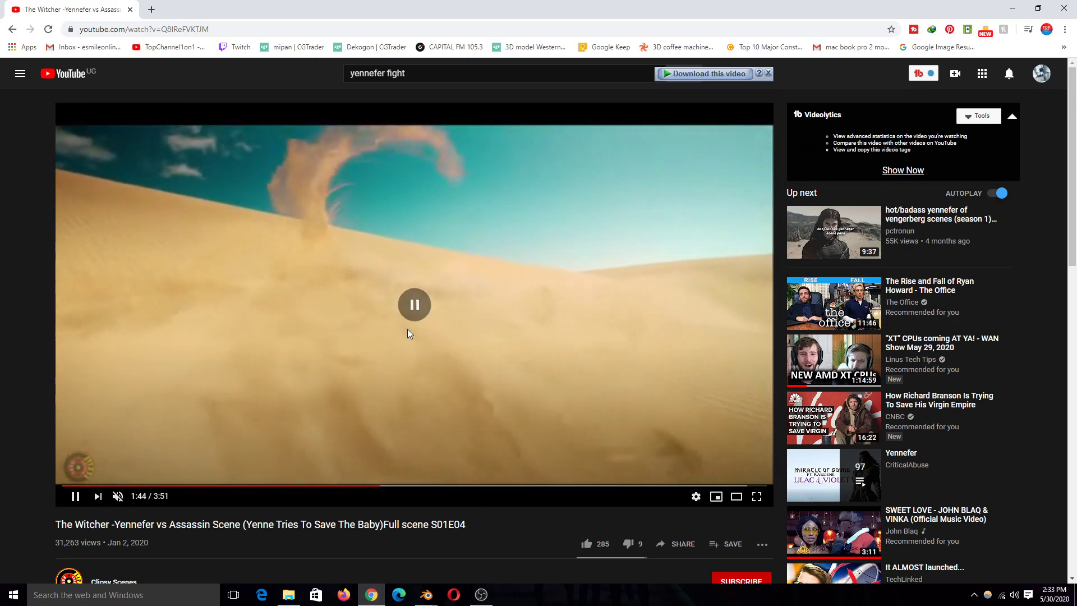
Step: Back in Blender, rewind to frame 0, then play back and close the rendered dust animation
{"action": "mouse_move", "coordinate": [427, 593]}
{"action": "left_click", "coordinate": [480, 556]}
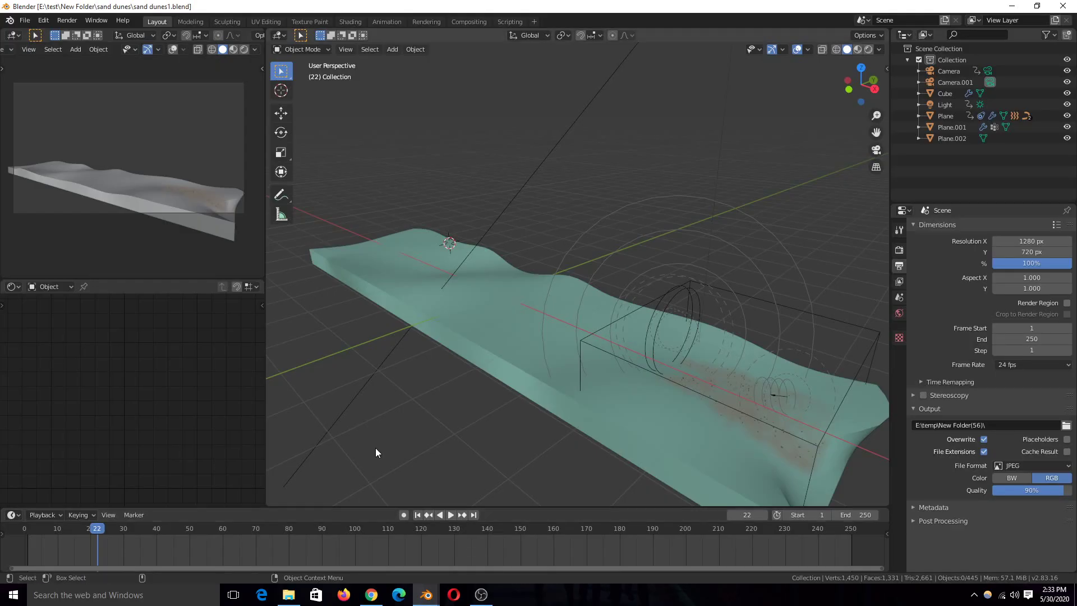
{"action": "left_click", "coordinate": [22, 555]}
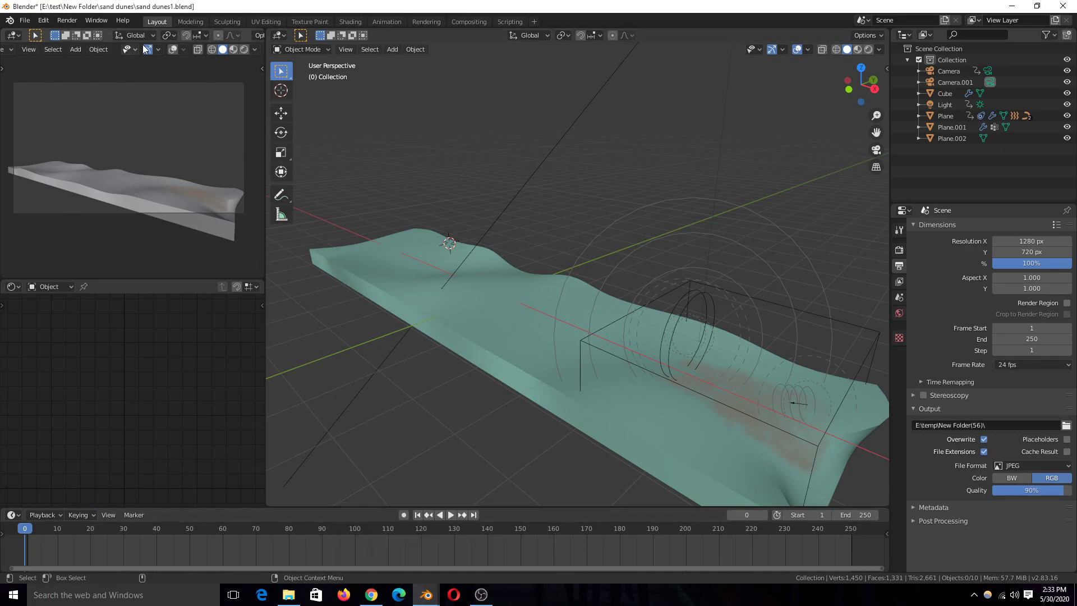
{"action": "left_click", "coordinate": [72, 24]}
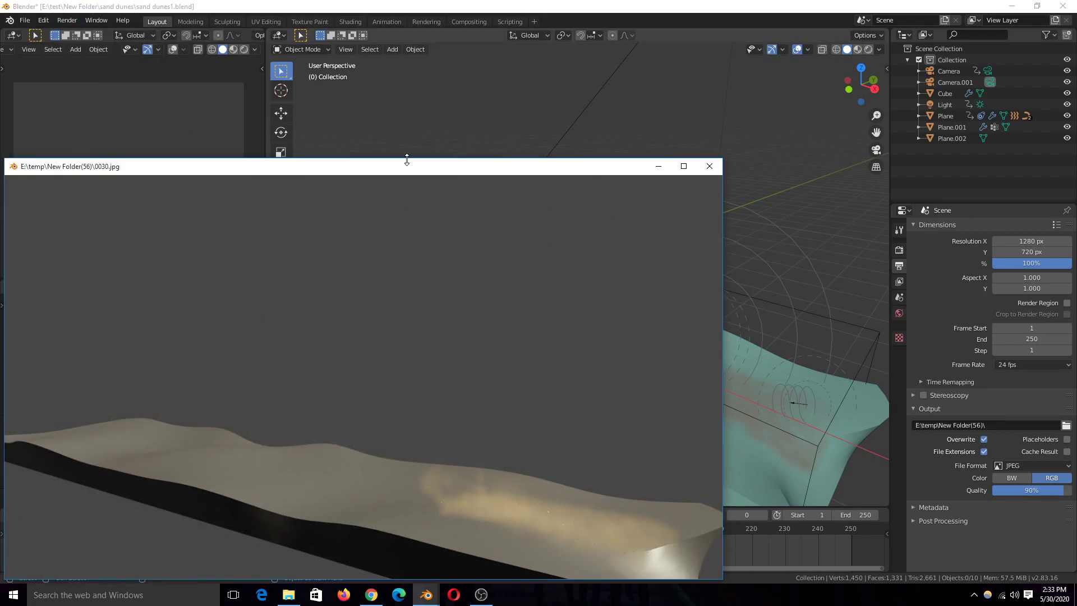
{"action": "left_click_drag", "start_coordinate": [414, 164], "coordinate": [489, 106]}
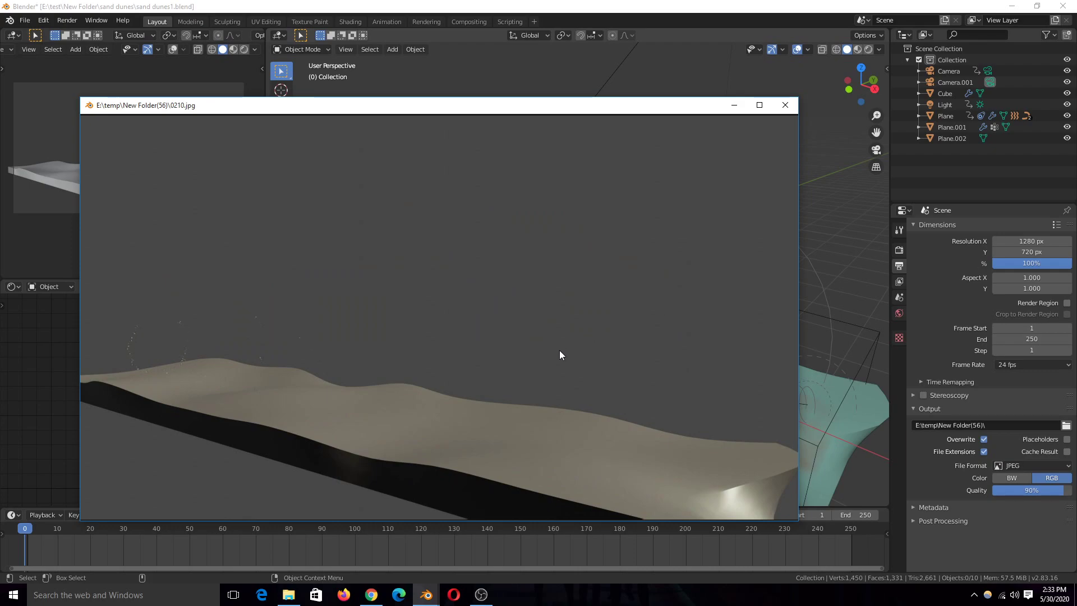
{"action": "key", "text": "Escape"}
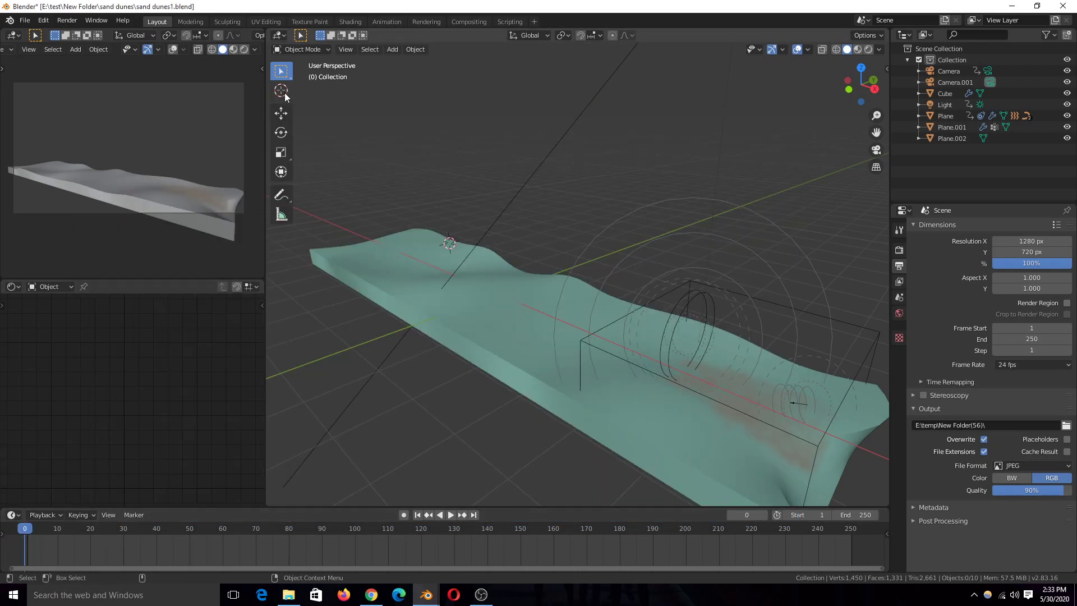
Step: Play the rendered animation, with the player moved aside and playback resumed
{"action": "left_click", "coordinate": [71, 21]}
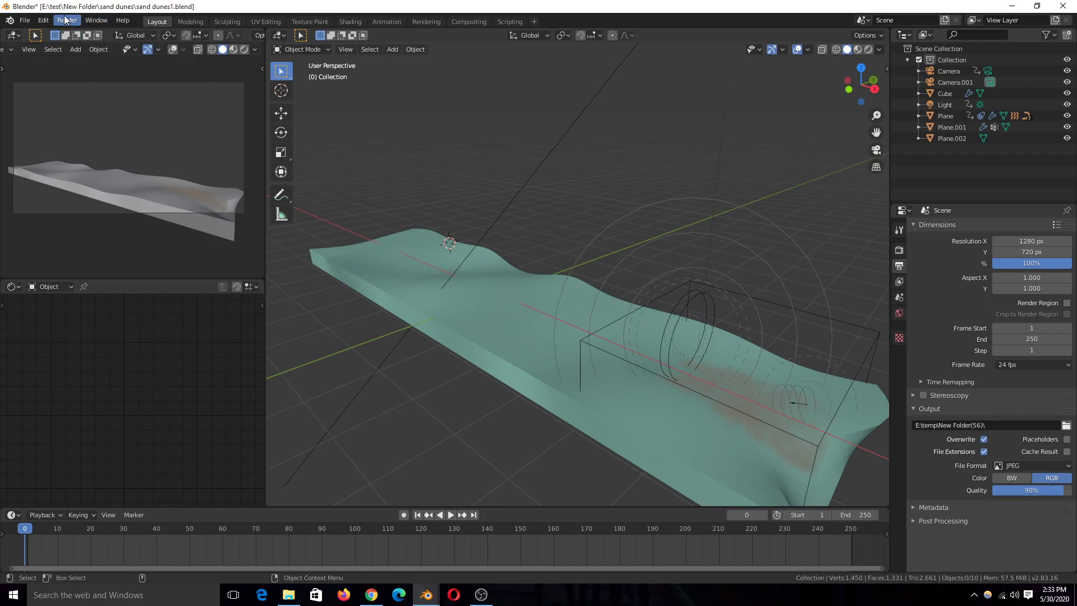
{"action": "left_click", "coordinate": [67, 20]}
{"action": "left_click", "coordinate": [79, 90]}
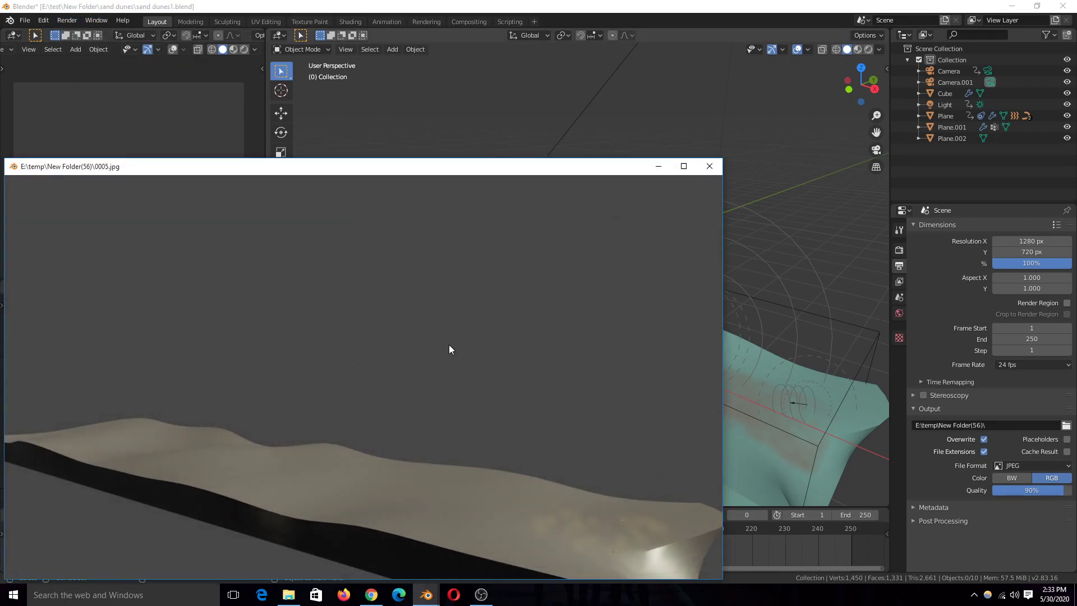
{"action": "left_click_drag", "start_coordinate": [505, 170], "coordinate": [625, 77]}
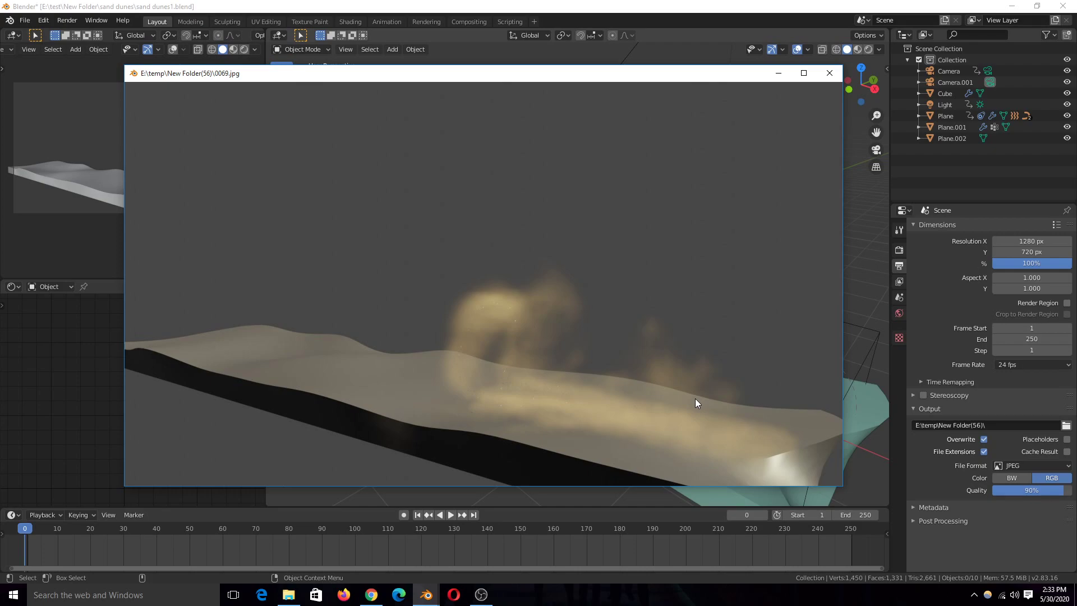
{"action": "key", "text": "space"}
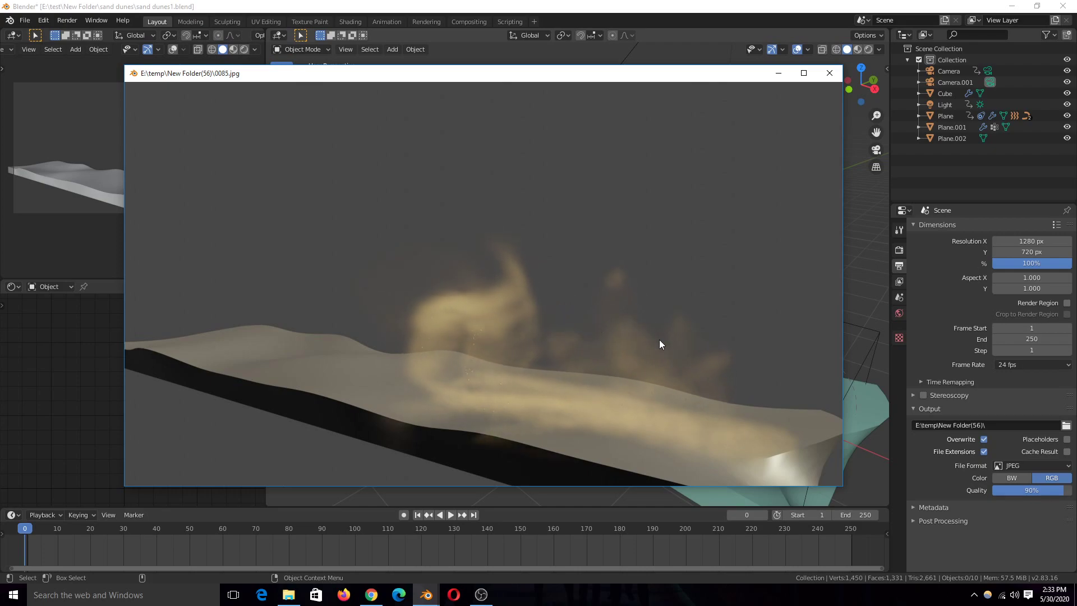
Step: From the main Blender window, play the rendered dust frames a second time
{"action": "right_click", "coordinate": [39, 530]}
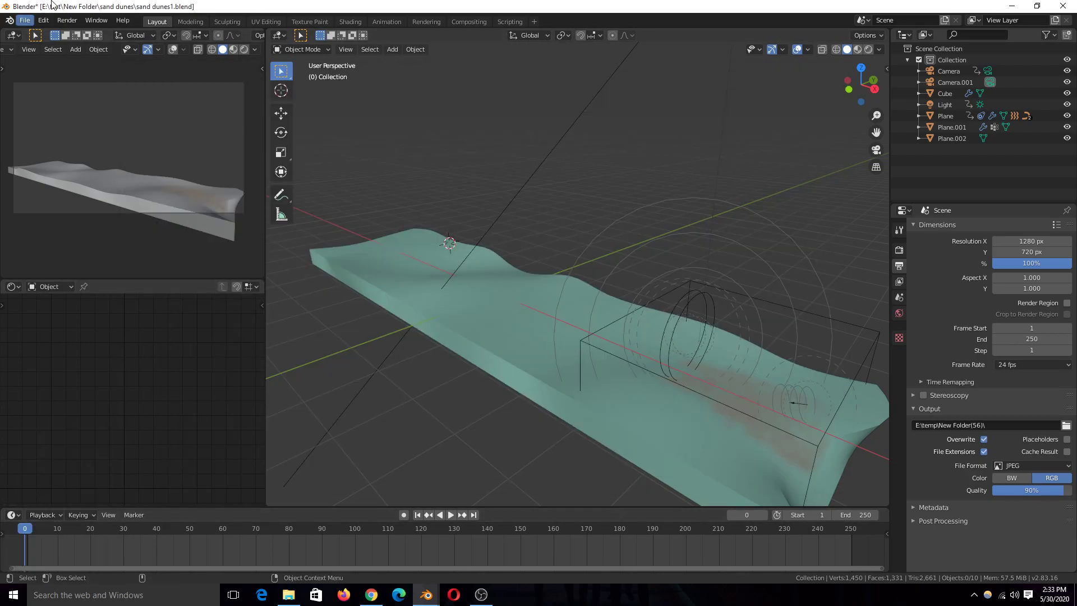
{"action": "left_click", "coordinate": [66, 20]}
{"action": "left_click", "coordinate": [98, 90]}
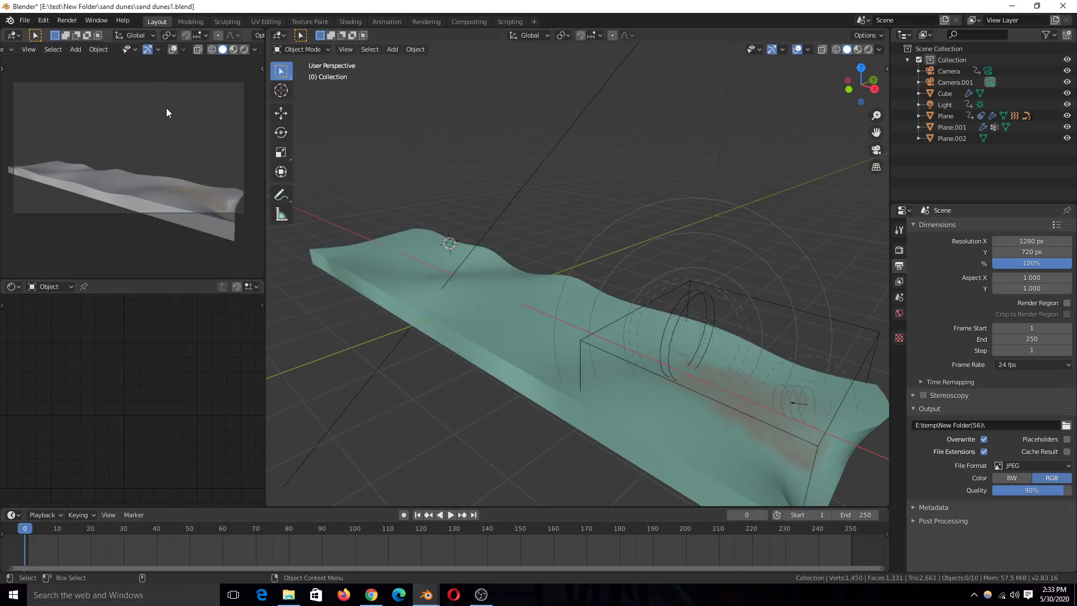
{"action": "left_click_drag", "start_coordinate": [404, 166], "coordinate": [499, 101]}
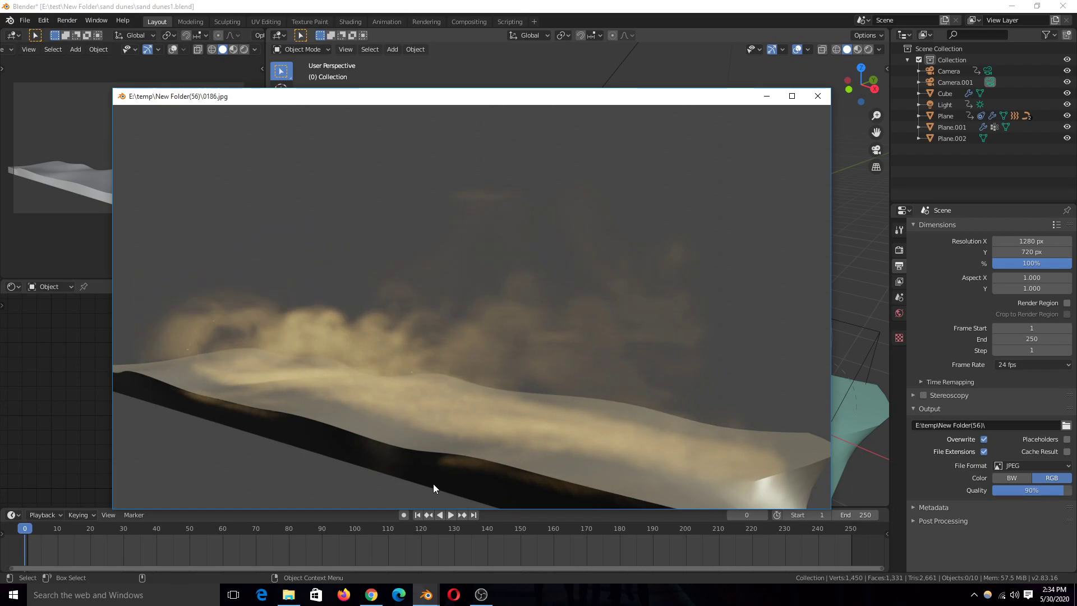
Step: Replay the reference desert clip from 1:40 and pause it at 1:45
{"action": "key", "text": "alt+Tab"}
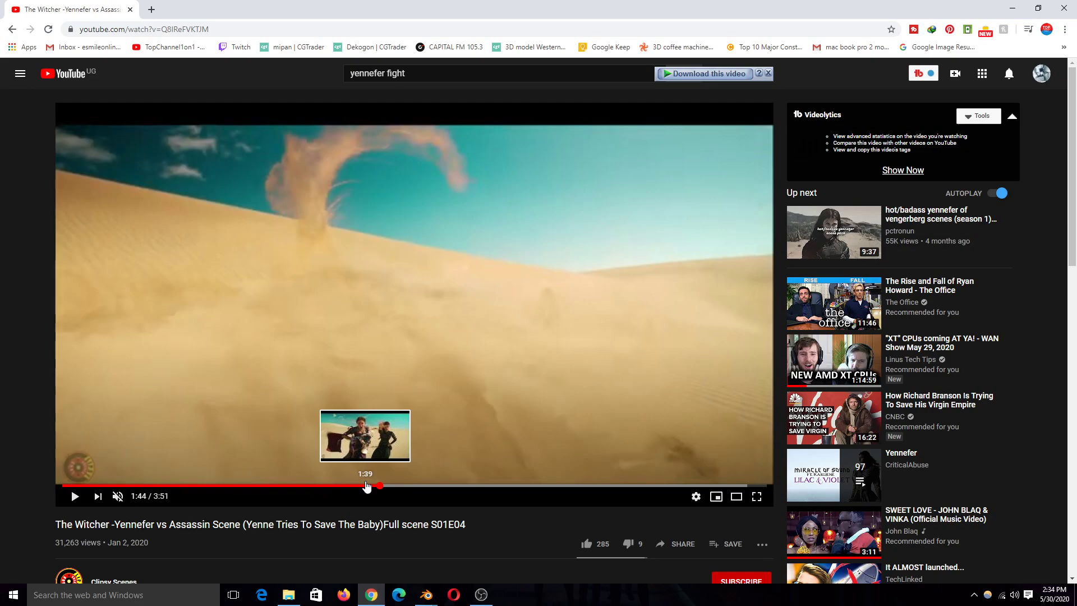
{"action": "left_click", "coordinate": [367, 485]}
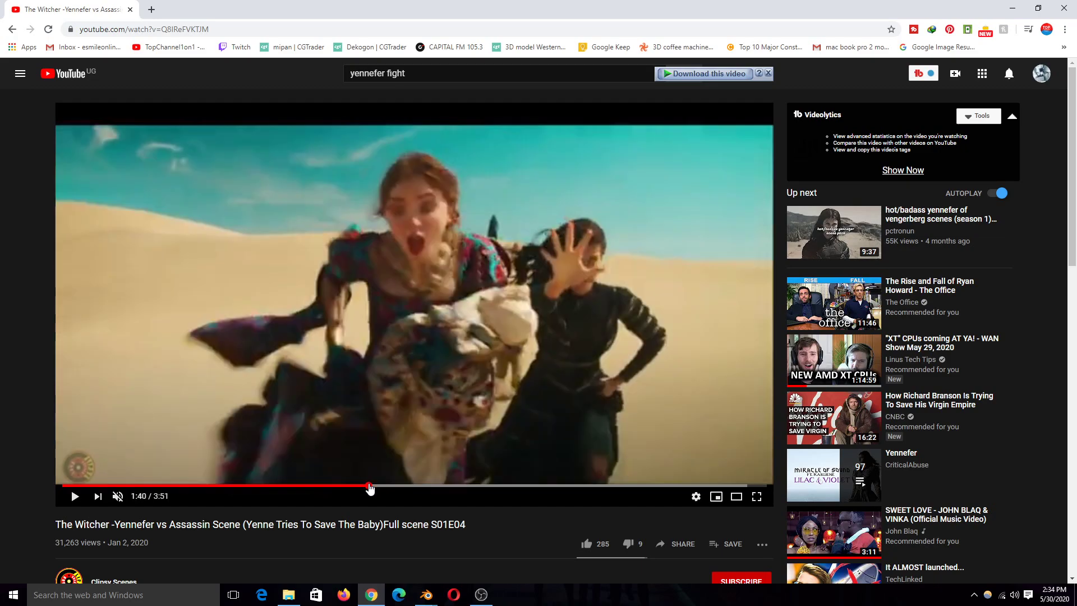
{"action": "left_click", "coordinate": [341, 326]}
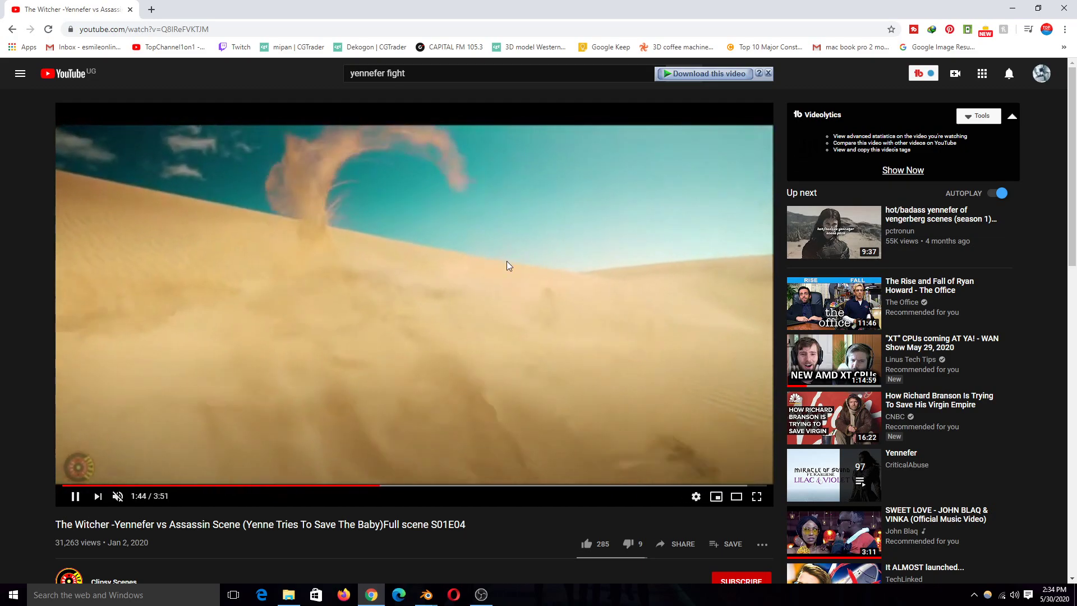
{"action": "left_click", "coordinate": [407, 276]}
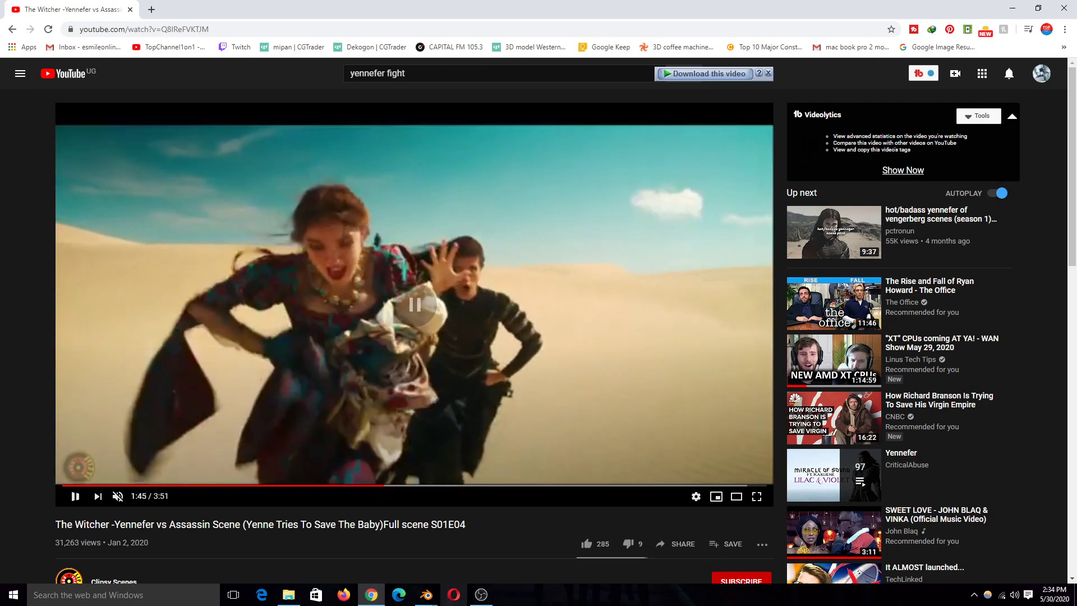
{"action": "left_click", "coordinate": [437, 592]}
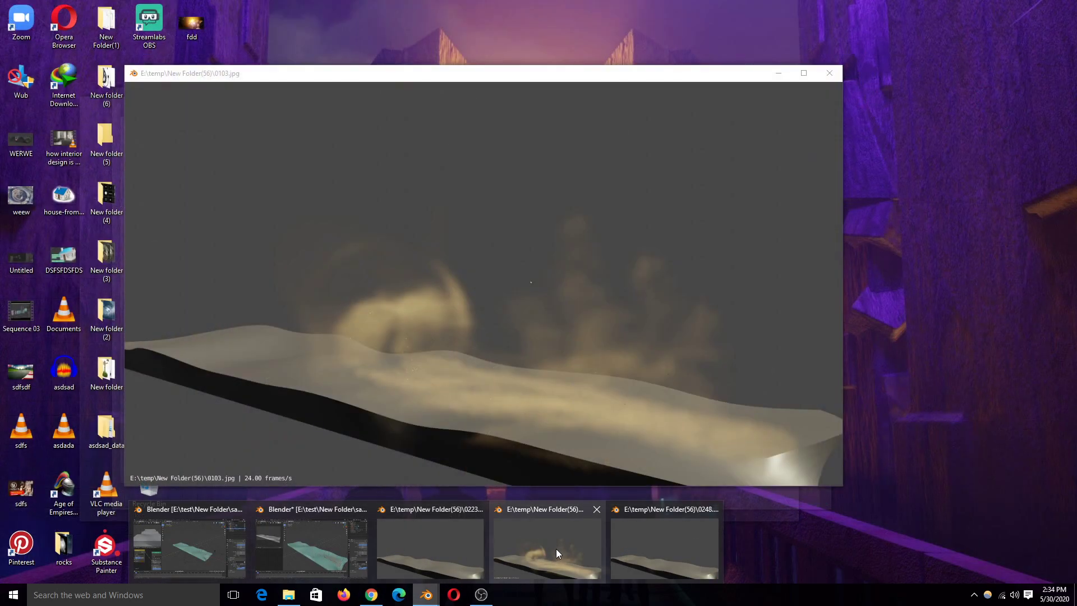
Step: Switch to sand dunes.blend, play its rendered sand-ring frames, then close the player
{"action": "mouse_move", "coordinate": [344, 570]}
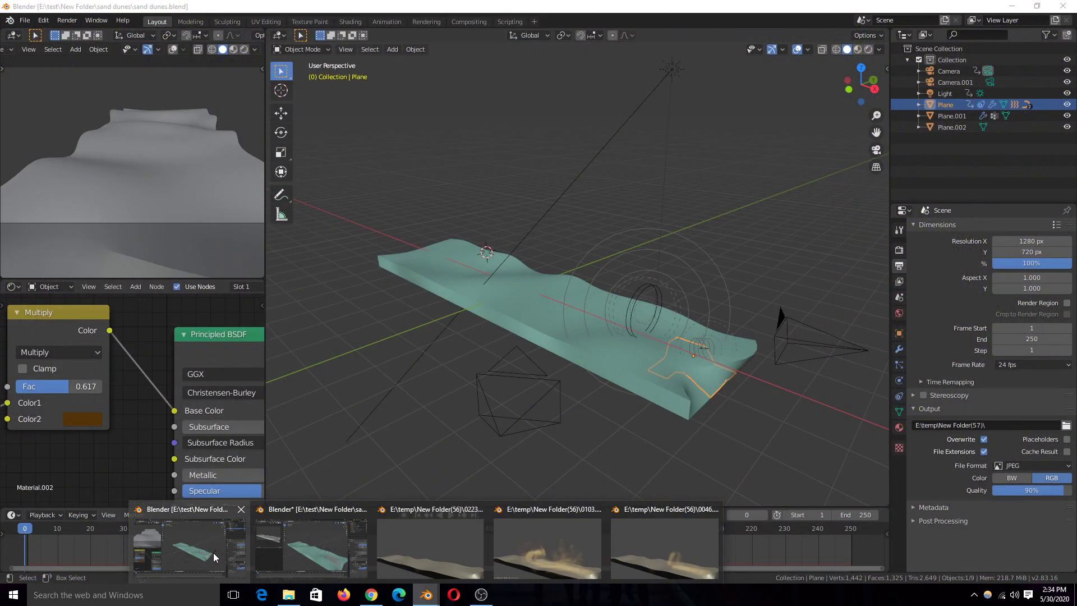
{"action": "left_click", "coordinate": [214, 553]}
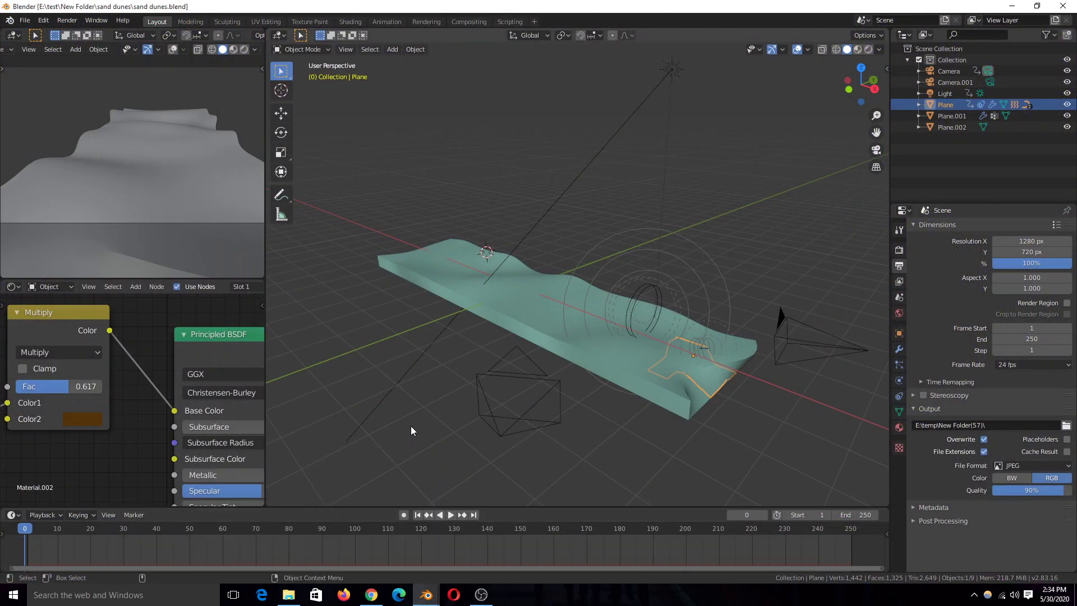
{"action": "left_click", "coordinate": [67, 20]}
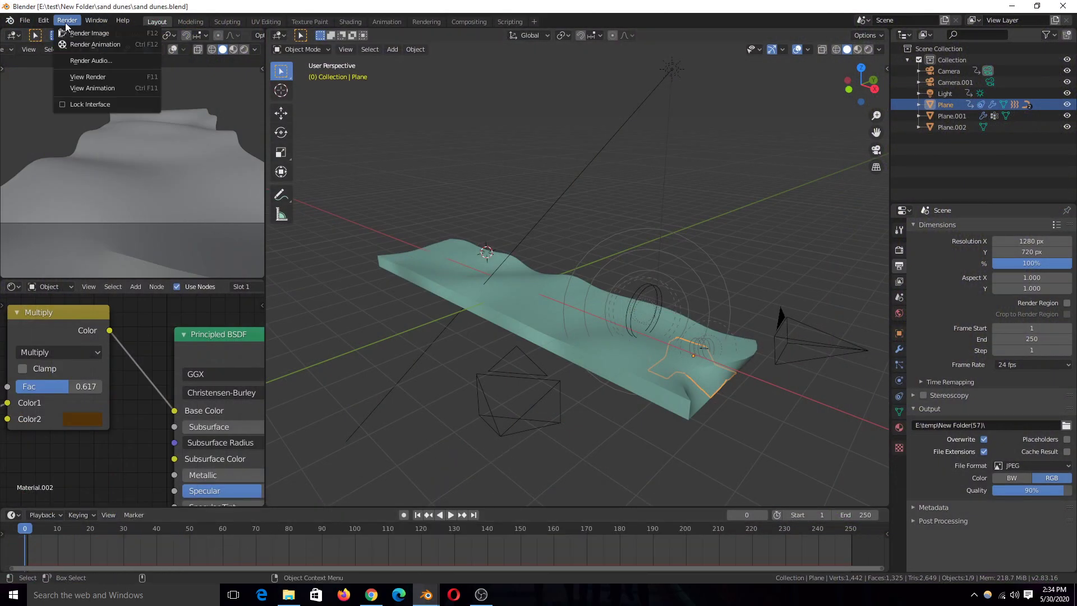
{"action": "left_click", "coordinate": [133, 90]}
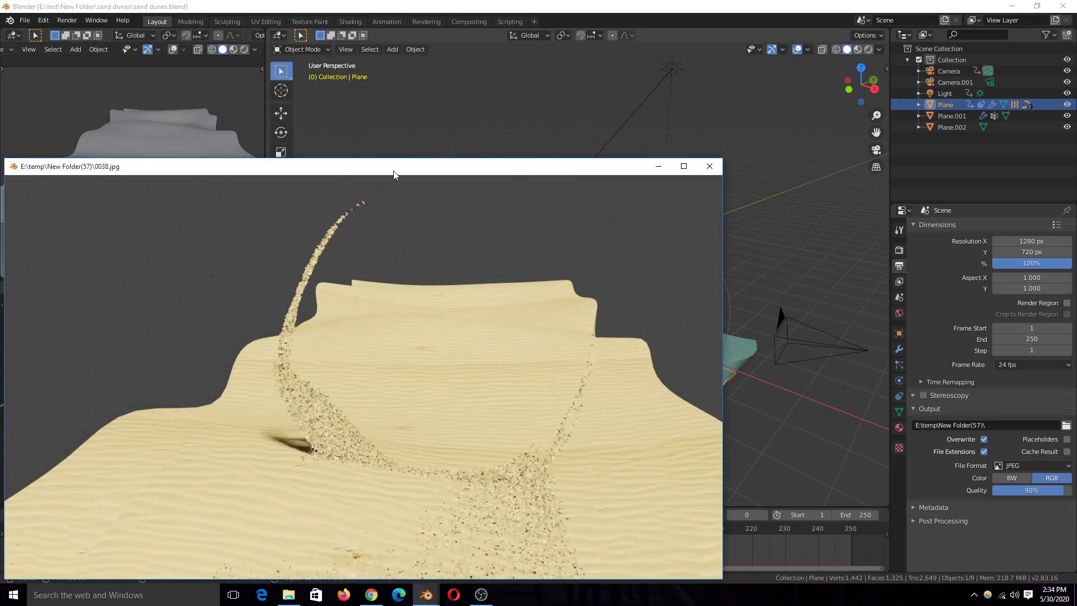
{"action": "left_click_drag", "start_coordinate": [409, 166], "coordinate": [440, 106]}
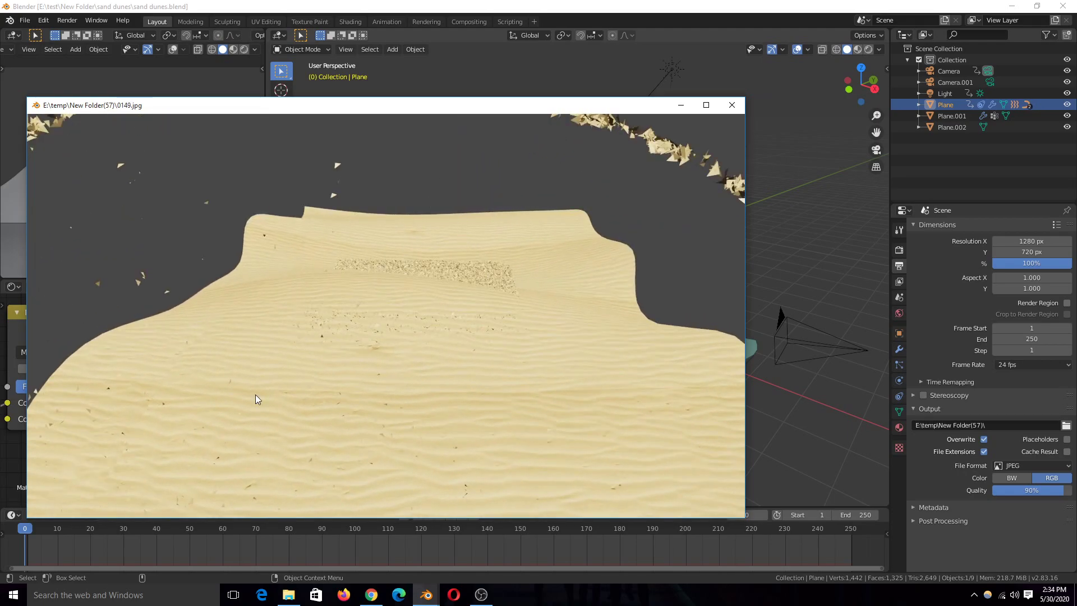
{"action": "key", "text": "Escape"}
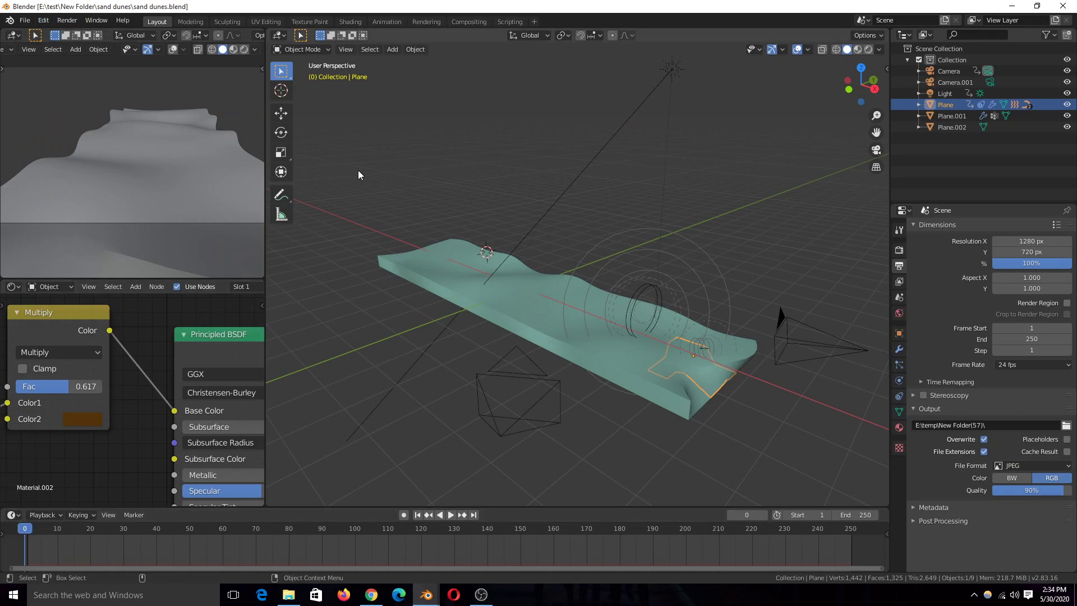
Step: Deselect the Plane and replay the rendered frames in a taller player, then close it
{"action": "left_click", "coordinate": [385, 180]}
{"action": "left_click", "coordinate": [75, 21]}
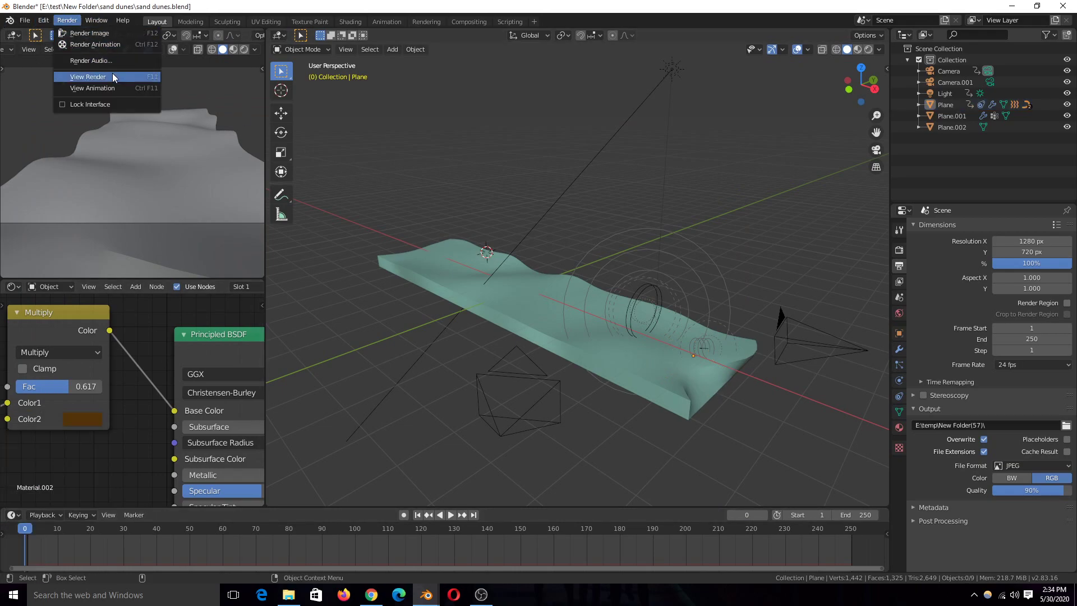
{"action": "left_click", "coordinate": [116, 89]}
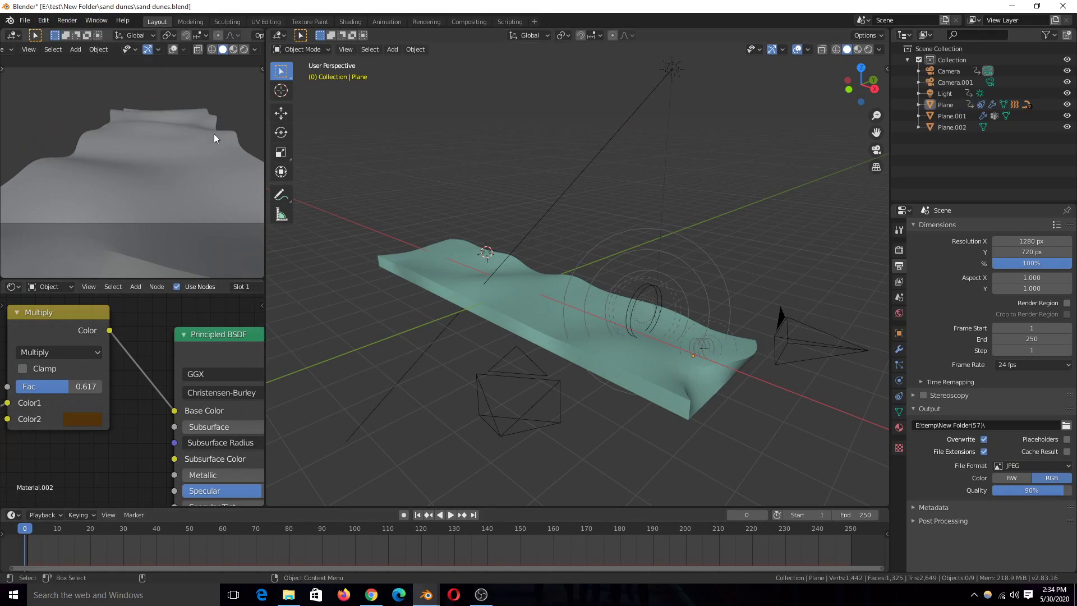
{"action": "left_click_drag", "start_coordinate": [396, 130], "coordinate": [396, 51]}
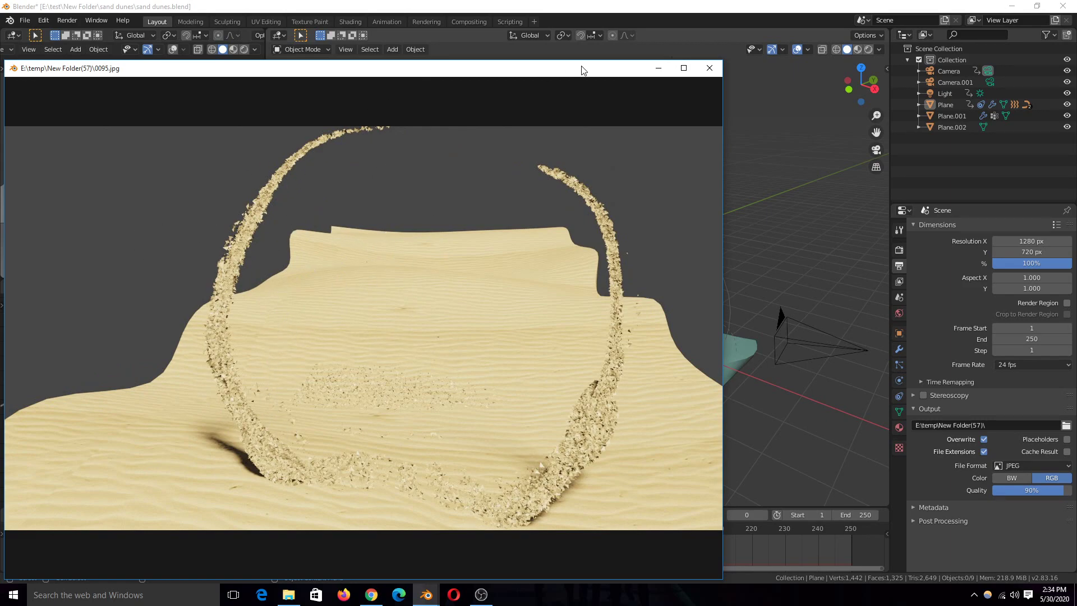
{"action": "left_click", "coordinate": [709, 67]}
Step: Select the dune Plane and preview its particle animation
{"action": "scroll", "coordinate": [816, 291], "scroll_direction": "up", "scroll_amount": 4}
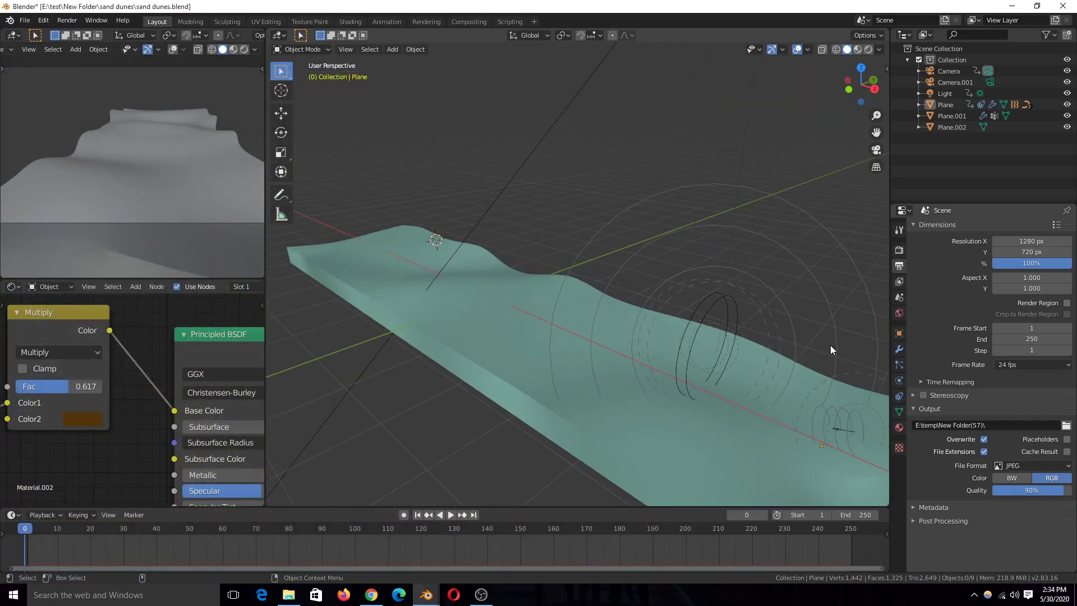
{"action": "key", "text": "z"}
{"action": "left_click", "coordinate": [578, 352]}
{"action": "left_click", "coordinate": [680, 337]}
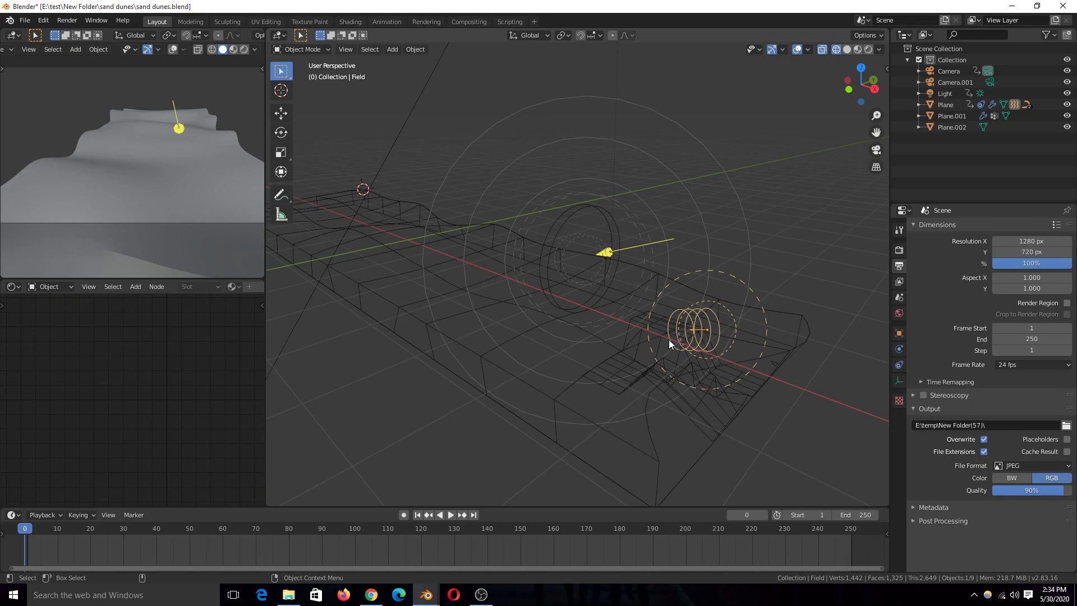
{"action": "left_click", "coordinate": [669, 339]}
{"action": "key", "text": "shift+z"}
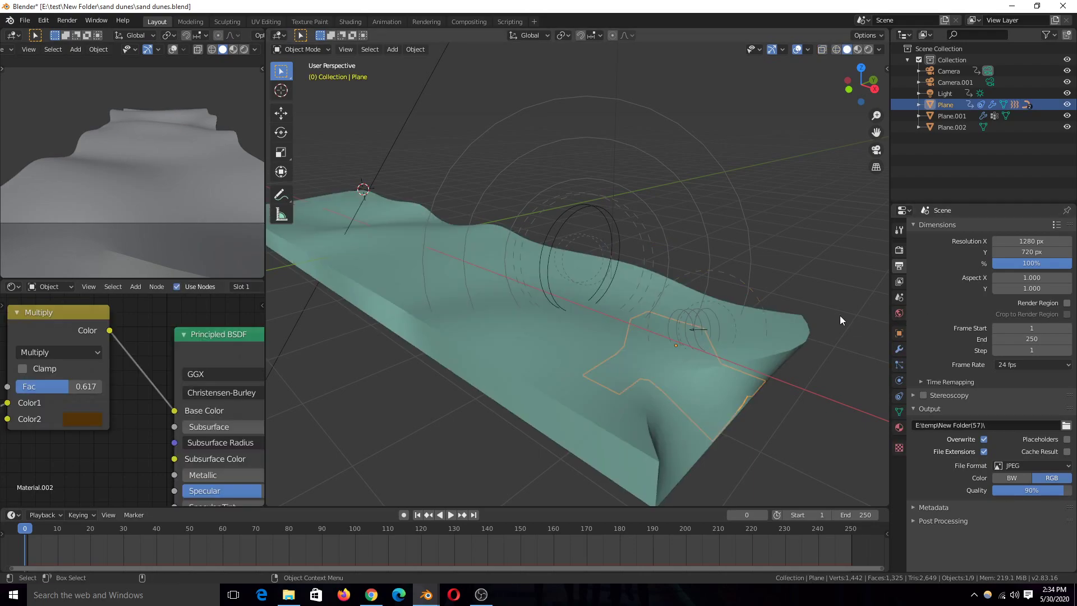
{"action": "middle_click_drag", "start_coordinate": [829, 311], "coordinate": [416, 420]}
{"action": "key", "text": "space"}
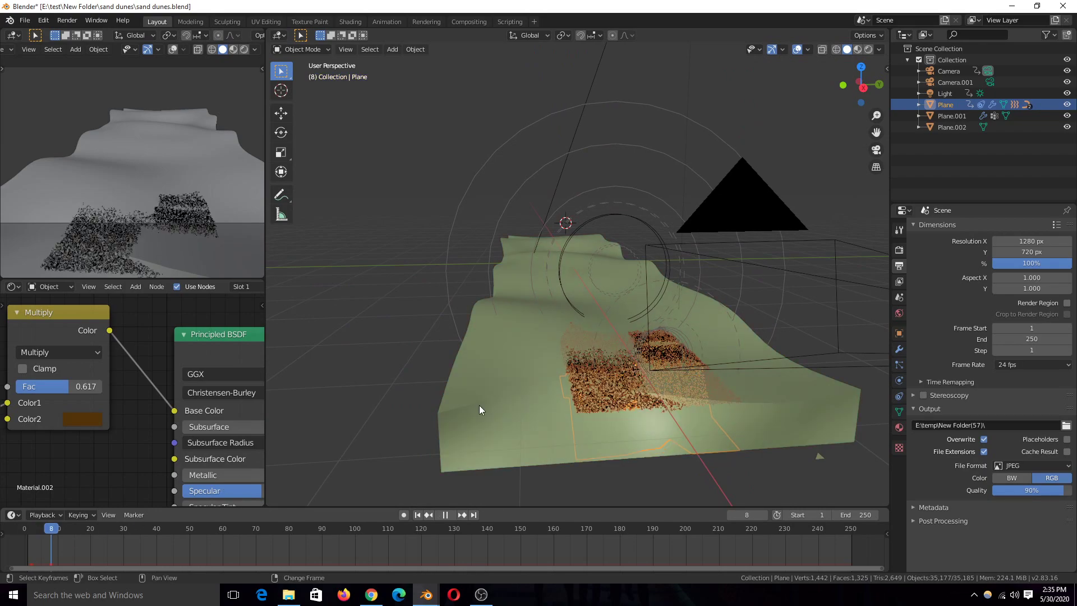
{"action": "key", "text": "space"}
Step: Reduce the Plane's particle emission number from 1000000 to 1000
{"action": "left_click", "coordinate": [899, 357]}
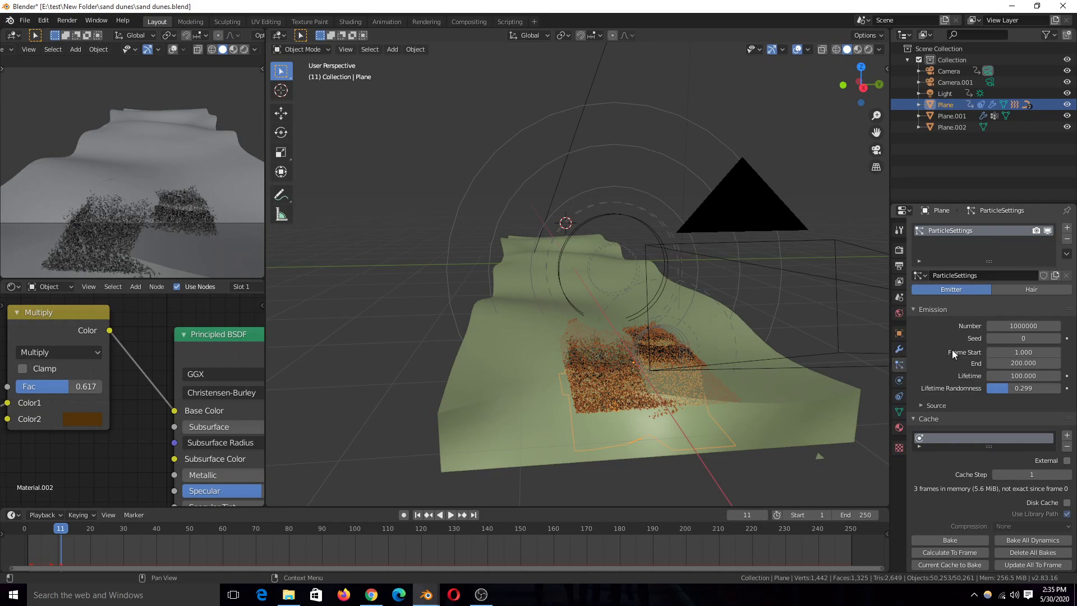
{"action": "left_click", "coordinate": [1030, 324]}
{"action": "key", "text": "BackSpace"}
{"action": "key", "text": "BackSpace"}
{"action": "key", "text": "BackSpace"}
{"action": "key", "text": "Return"}
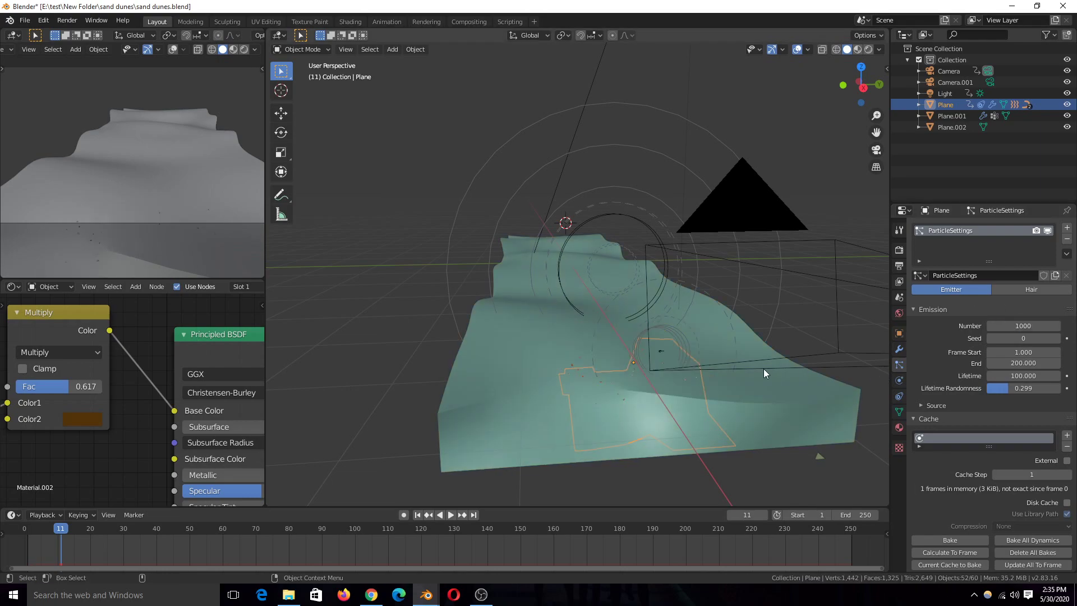
Step: Play the particle simulation from frame 0, stopping at frame 51 to check emission
{"action": "left_click", "coordinate": [25, 528]}
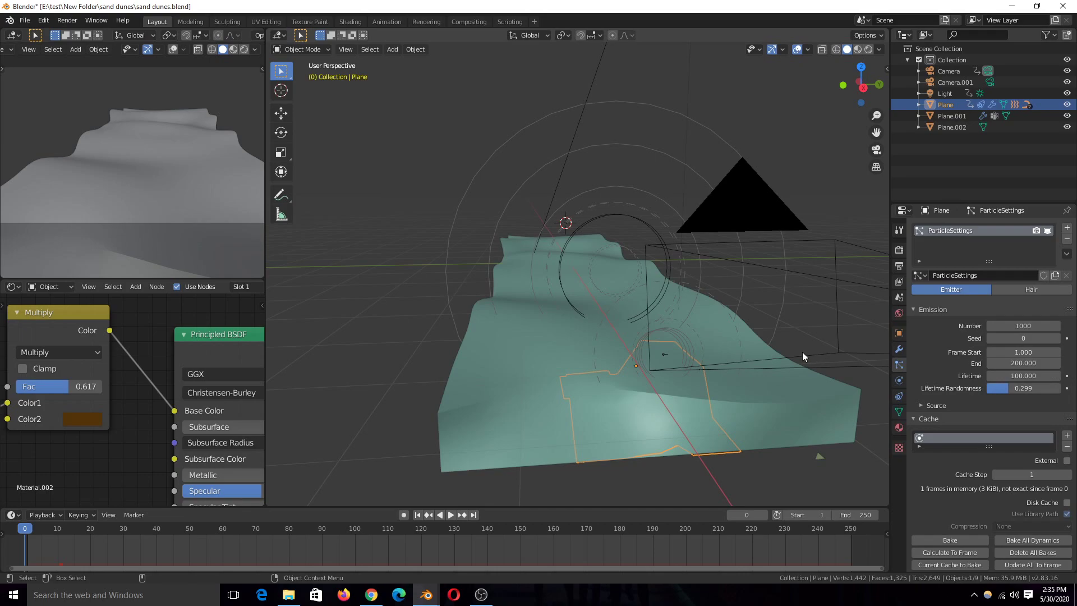
{"action": "middle_click_drag", "start_coordinate": [802, 352], "coordinate": [698, 338]}
{"action": "key", "text": "space"}
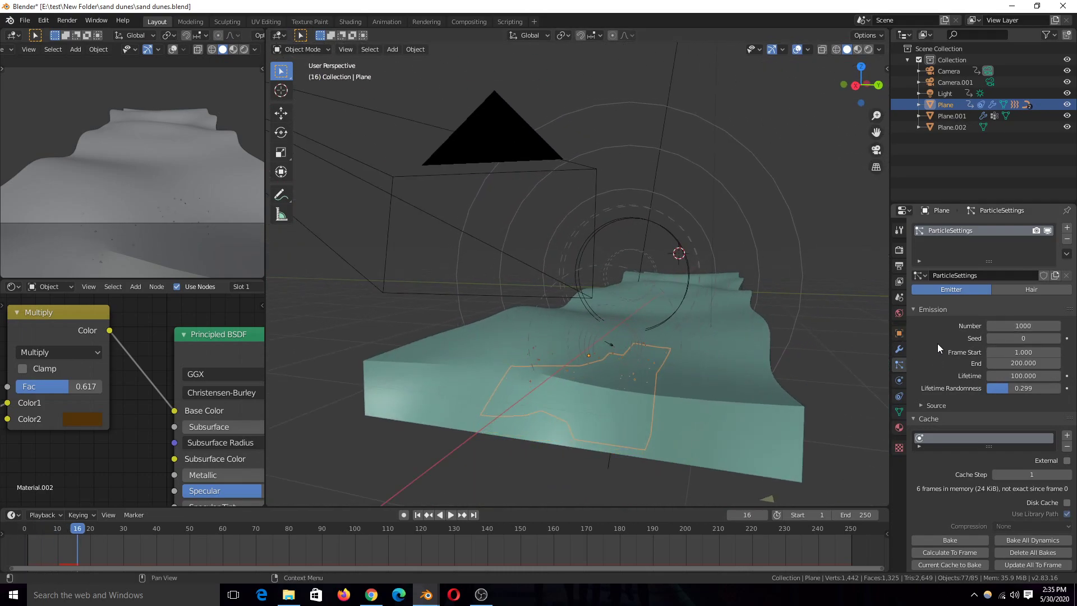
{"action": "middle_click_drag", "start_coordinate": [689, 358], "coordinate": [668, 337]}
{"action": "left_click", "coordinate": [25, 545]}
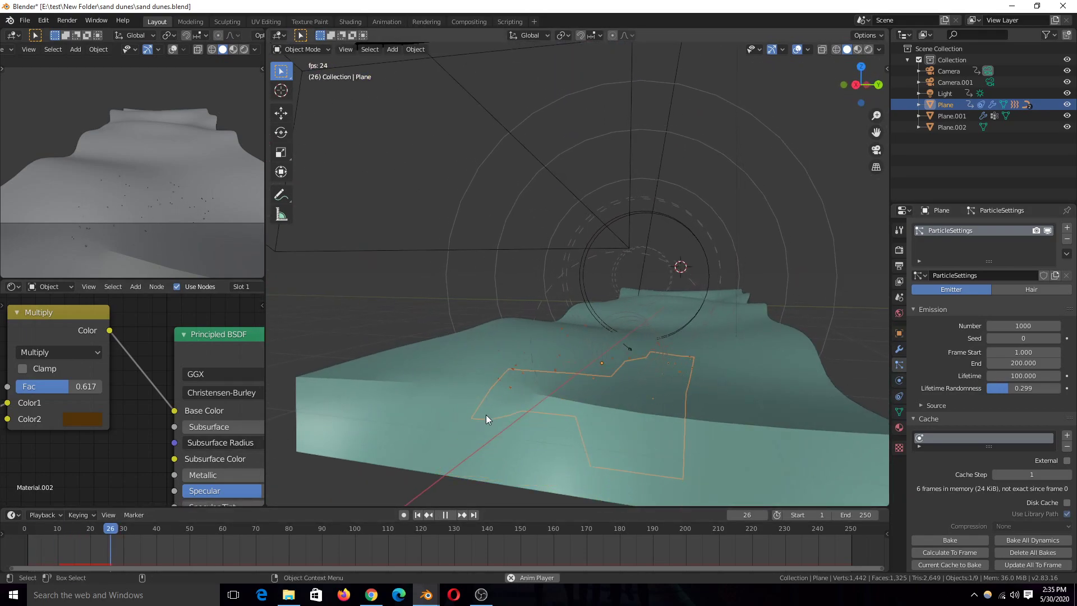
{"action": "key", "text": "space"}
{"action": "middle_click_drag", "start_coordinate": [487, 415], "coordinate": [878, 400]}
Step: Select Plane.001 and box-select a band of its vertices in front orthographic view
{"action": "left_click", "coordinate": [900, 349]}
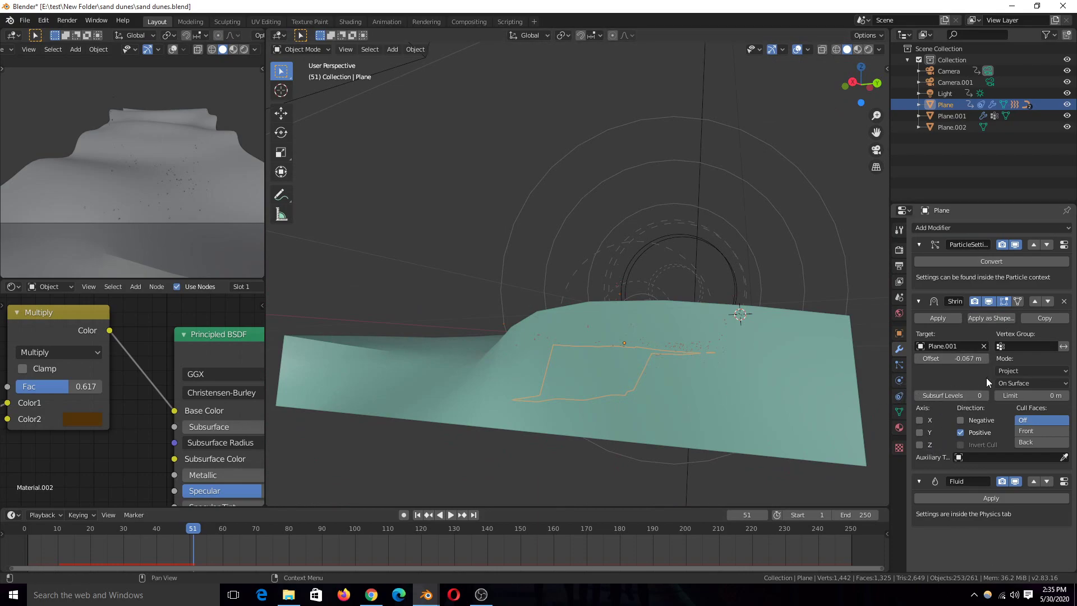
{"action": "left_click", "coordinate": [722, 342]}
{"action": "key", "text": "KP_1"}
{"action": "key", "text": "Tab"}
{"action": "scroll", "coordinate": [598, 423], "scroll_direction": "down", "scroll_amount": 3}
{"action": "key", "text": "alt+a"}
{"action": "key", "text": "b"}
{"action": "left_click_drag", "start_coordinate": [359, 295], "coordinate": [871, 323]}
{"action": "middle_click_drag", "start_coordinate": [871, 323], "coordinate": [765, 406]}
{"action": "key", "text": "Tab"}
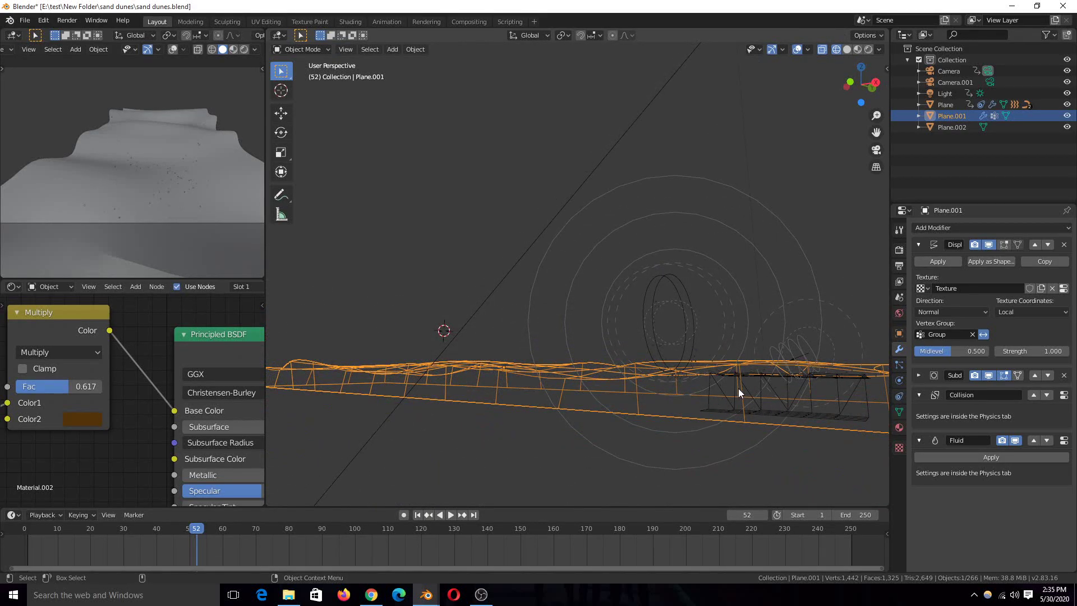
Step: Create vertex group Group.001 on Plane.001 and assign the selected vertices to it
{"action": "middle_click_drag", "start_coordinate": [646, 385], "coordinate": [623, 382]}
{"action": "middle_click_drag", "start_coordinate": [621, 297], "coordinate": [729, 354]}
{"action": "key", "text": "Tab"}
{"action": "scroll", "coordinate": [702, 360], "scroll_direction": "up", "scroll_amount": 4}
{"action": "left_click", "coordinate": [899, 412]}
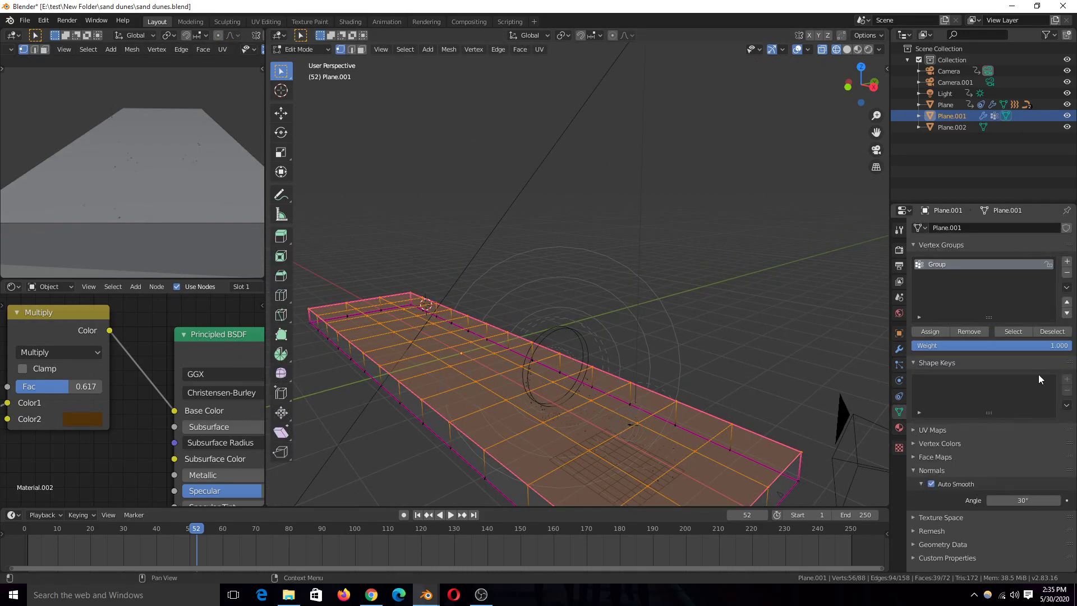
{"action": "left_click", "coordinate": [1067, 262]}
{"action": "left_click", "coordinate": [948, 330]}
{"action": "key", "text": "Tab"}
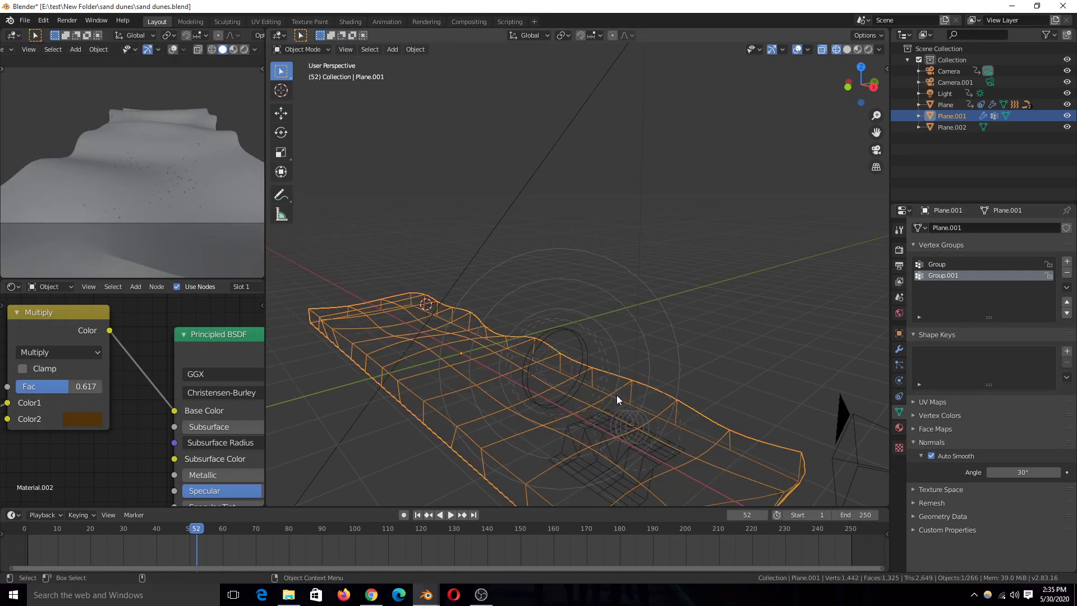
Step: Select the emitter Plane and choose a vertex group for its Shrinkwrap modifier
{"action": "key", "text": "shift+z"}
{"action": "scroll", "coordinate": [689, 359], "scroll_direction": "down", "scroll_amount": 3}
{"action": "left_click", "coordinate": [900, 349]}
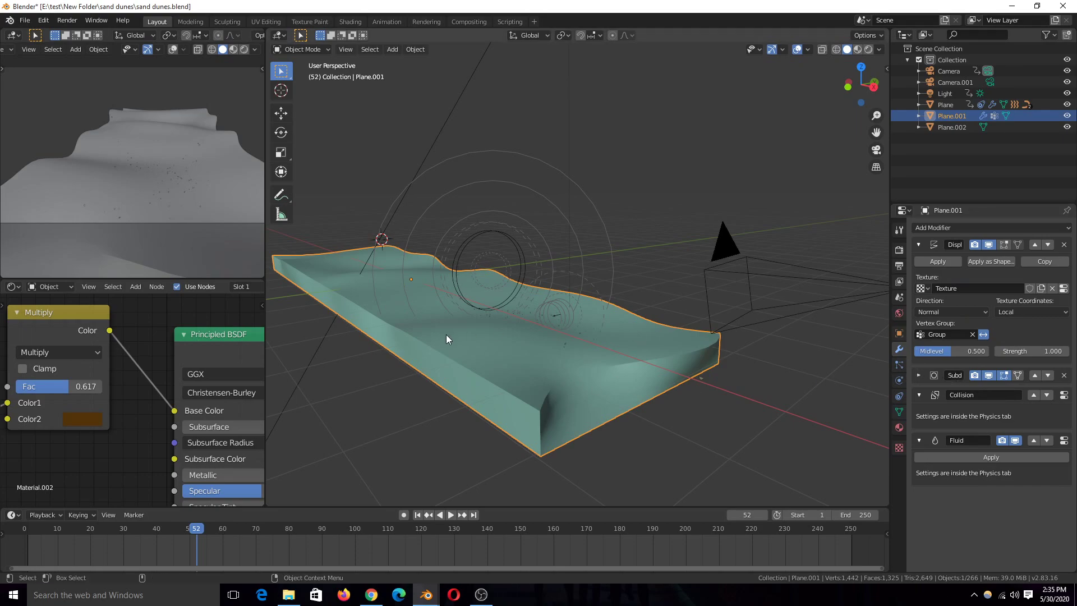
{"action": "scroll", "coordinate": [447, 338], "scroll_direction": "up", "scroll_amount": 3}
{"action": "key", "text": "shift+z"}
{"action": "scroll", "coordinate": [445, 399], "scroll_direction": "up", "scroll_amount": 2}
{"action": "left_click", "coordinate": [463, 420]}
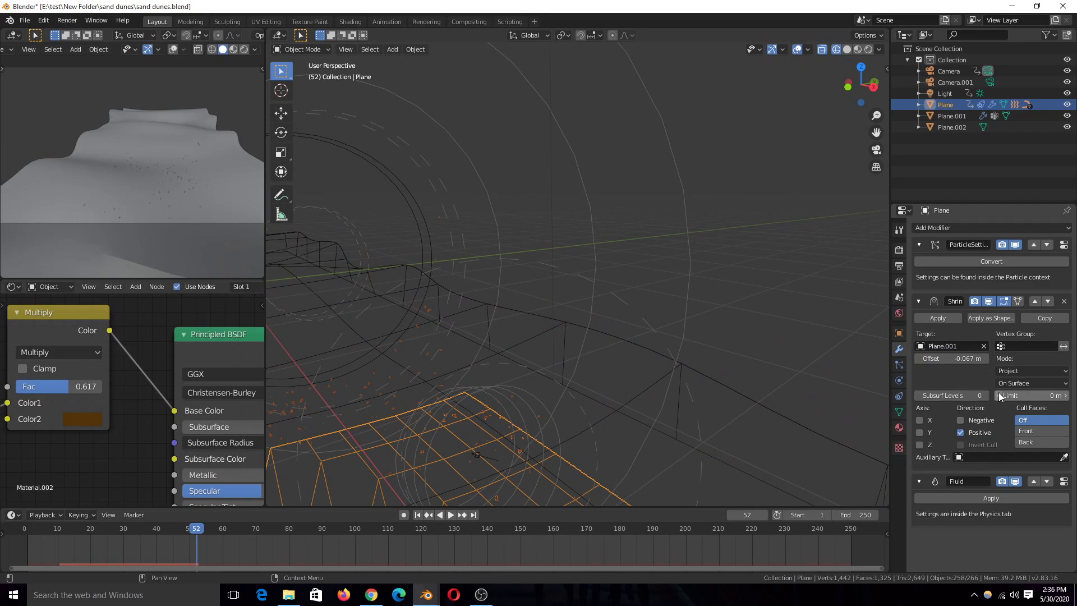
{"action": "left_click", "coordinate": [1027, 346]}
{"action": "scroll", "coordinate": [740, 415], "scroll_direction": "down", "scroll_amount": 3}
Step: Reselect Plane.001 and orbit around the teal dune to inspect it
{"action": "left_click", "coordinate": [642, 392]}
{"action": "scroll", "coordinate": [640, 389], "scroll_direction": "down", "scroll_amount": 3}
{"action": "mouse_move", "coordinate": [638, 392]}
{"action": "middle_mouse_down"}
{"action": "mouse_move", "coordinate": [422, 353]}
{"action": "mouse_move", "coordinate": [471, 355]}
{"action": "middle_mouse_up"}
{"action": "key", "text": "shift+z"}
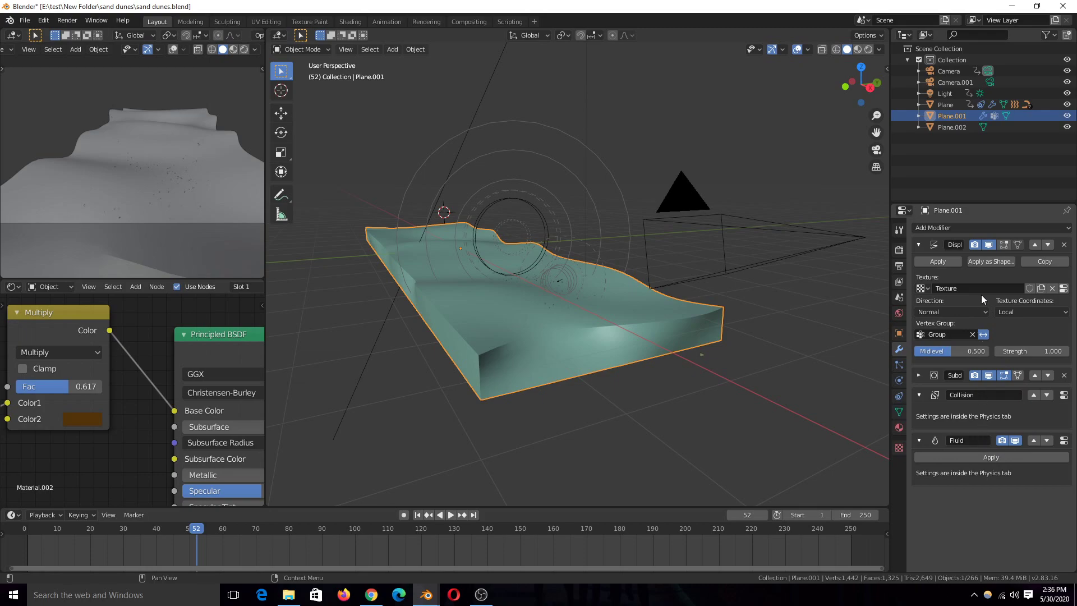
{"action": "middle_click_drag", "start_coordinate": [665, 344], "coordinate": [499, 341]}
{"action": "scroll", "coordinate": [490, 338], "scroll_direction": "up", "scroll_amount": 4}
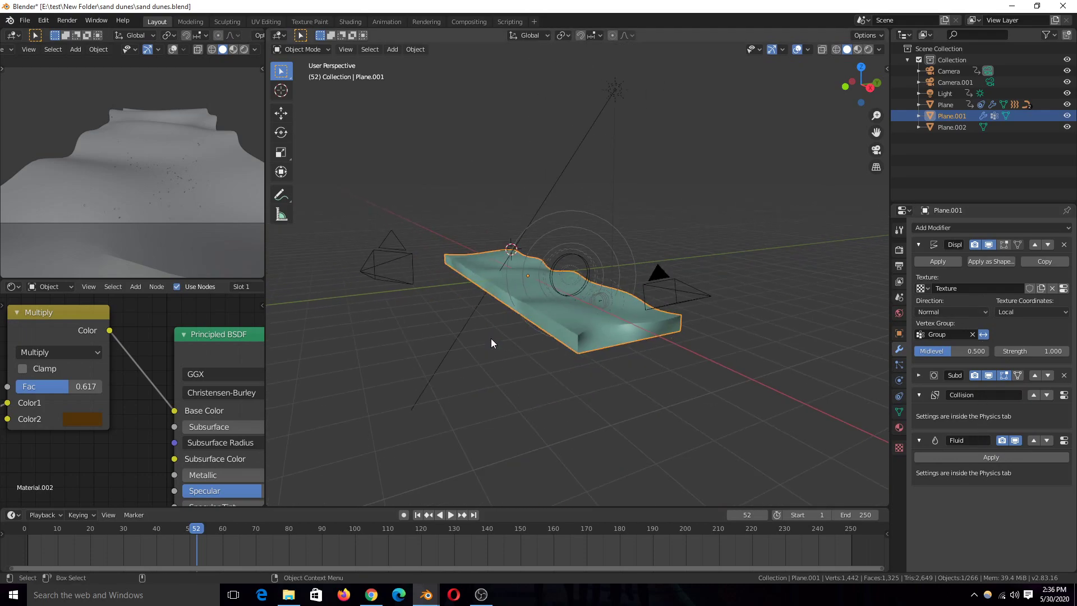
{"action": "middle_click_drag", "start_coordinate": [479, 309], "coordinate": [506, 318]}
{"action": "scroll", "coordinate": [599, 337], "scroll_direction": "up", "scroll_amount": 5}
{"action": "mouse_move", "coordinate": [599, 337]}
{"action": "middle_mouse_down"}
{"action": "mouse_move", "coordinate": [545, 328]}
{"action": "mouse_move", "coordinate": [646, 362]}
{"action": "mouse_move", "coordinate": [631, 311]}
{"action": "mouse_move", "coordinate": [605, 344]}
{"action": "mouse_move", "coordinate": [675, 399]}
{"action": "mouse_move", "coordinate": [878, 358]}
{"action": "mouse_move", "coordinate": [577, 338]}
{"action": "middle_mouse_up"}
{"action": "key", "text": "shift+z"}
Step: Set the emitter Plane's Shrinkwrap mode to Target Normal Project
{"action": "left_click", "coordinate": [604, 371]}
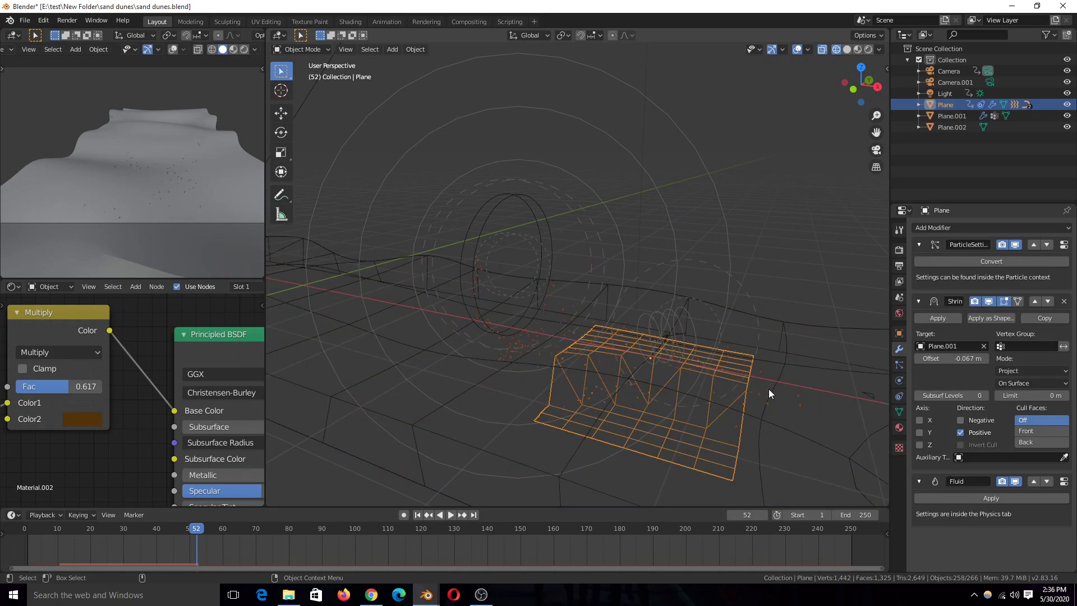
{"action": "left_click", "coordinate": [1033, 370]}
{"action": "left_click", "coordinate": [1019, 421]}
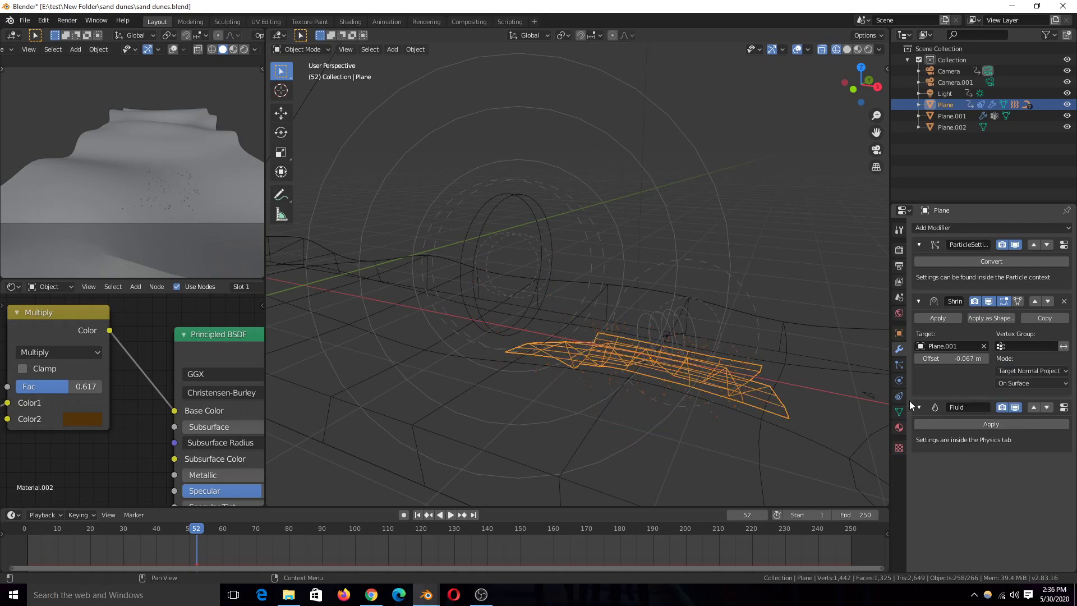
{"action": "key", "text": "shift+z"}
{"action": "mouse_move", "coordinate": [816, 370]}
{"action": "middle_mouse_down"}
{"action": "mouse_move", "coordinate": [655, 399]}
{"action": "mouse_move", "coordinate": [634, 374]}
{"action": "mouse_move", "coordinate": [678, 396]}
{"action": "middle_mouse_up"}
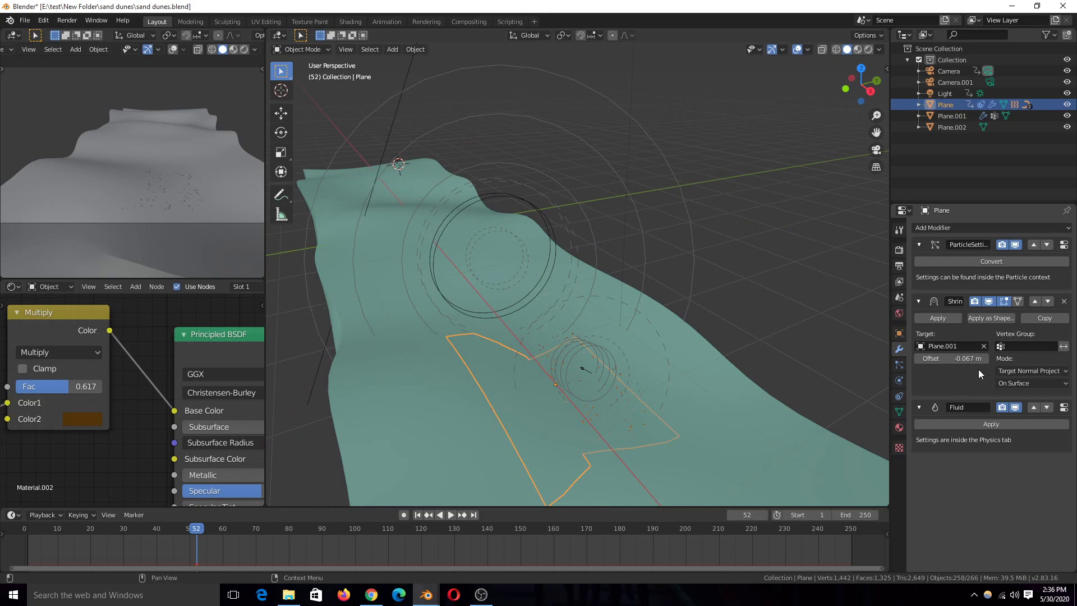
Step: Tighten the Shrinkwrap offset to -0.002 m, rewind to frame 0, and save the file
{"action": "left_click_drag", "start_coordinate": [966, 359], "coordinate": [1016, 359]}
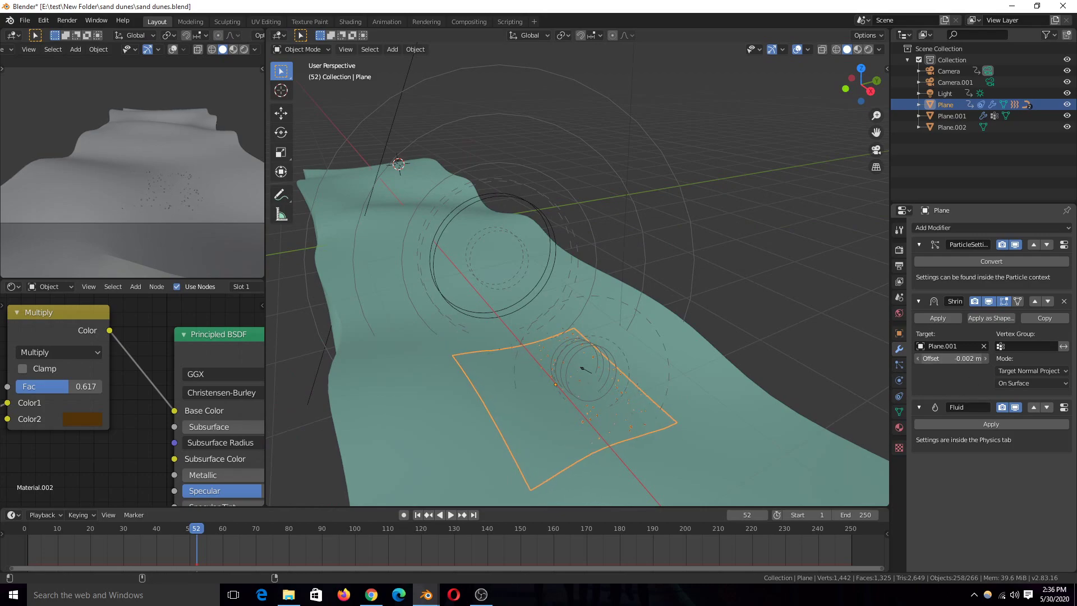
{"action": "mouse_move", "coordinate": [706, 374]}
{"action": "middle_mouse_down"}
{"action": "mouse_move", "coordinate": [635, 349]}
{"action": "mouse_move", "coordinate": [385, 339]}
{"action": "mouse_move", "coordinate": [524, 372]}
{"action": "mouse_move", "coordinate": [716, 365]}
{"action": "middle_mouse_up"}
{"action": "key", "text": "shift+z"}
{"action": "key", "text": "z"}
{"action": "left_click", "coordinate": [716, 365]}
{"action": "left_click", "coordinate": [25, 530]}
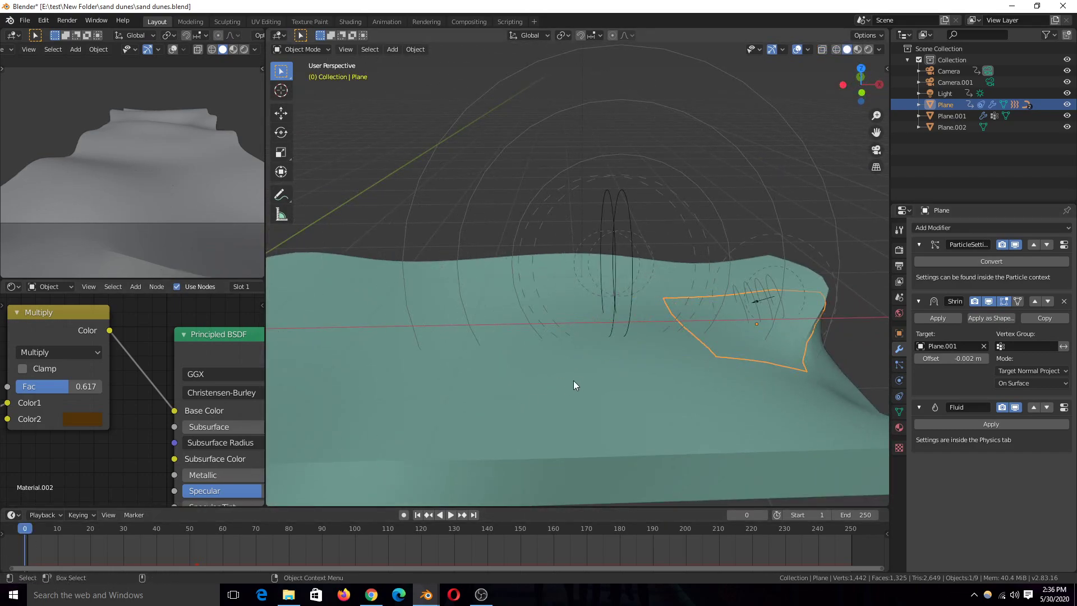
{"action": "middle_click_drag", "start_coordinate": [573, 380], "coordinate": [547, 356]}
{"action": "key", "text": "ctrl+s"}
{"action": "key", "text": "space"}
{"action": "key", "text": "space"}
Step: Set the particle emission number to 5000 and save the file
{"action": "left_click", "coordinate": [900, 365]}
{"action": "left_click", "coordinate": [993, 325]}
{"action": "type", "text": "5000"}
{"action": "key", "text": "Return"}
{"action": "key", "text": "ctrl+s"}
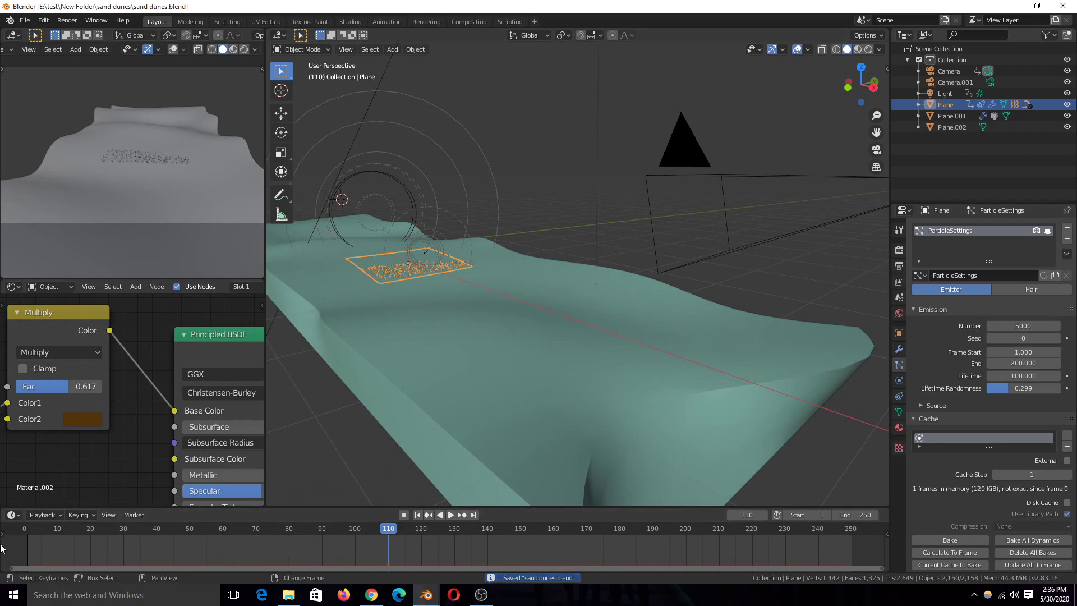
Step: Play the 5000-particle simulation from frame 0, stopping at frame 98
{"action": "key", "text": "shift+Left"}
{"action": "key", "text": "space"}
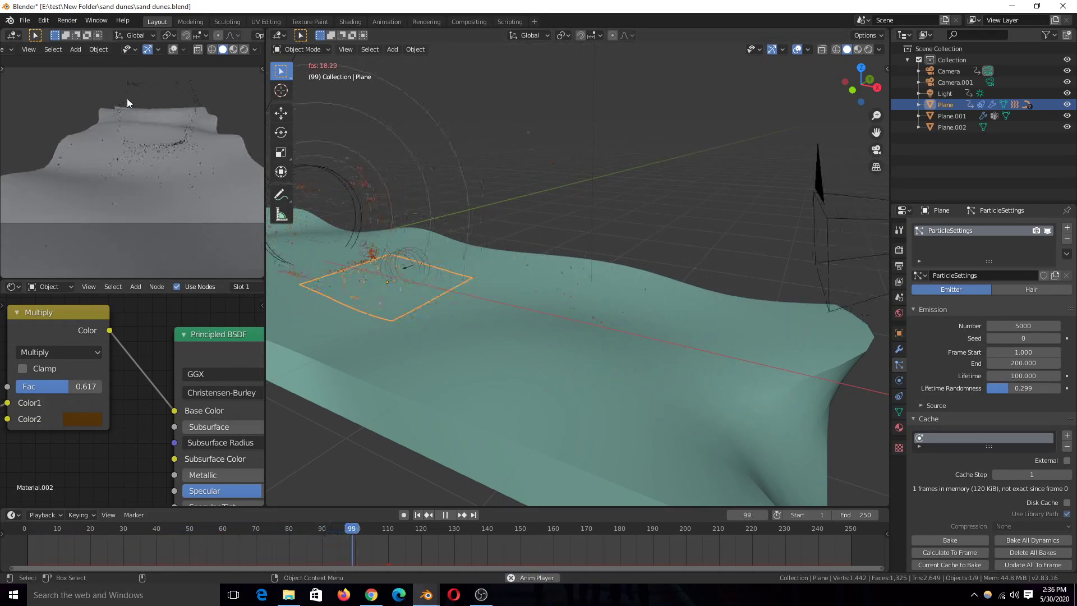
{"action": "key", "text": "Escape"}
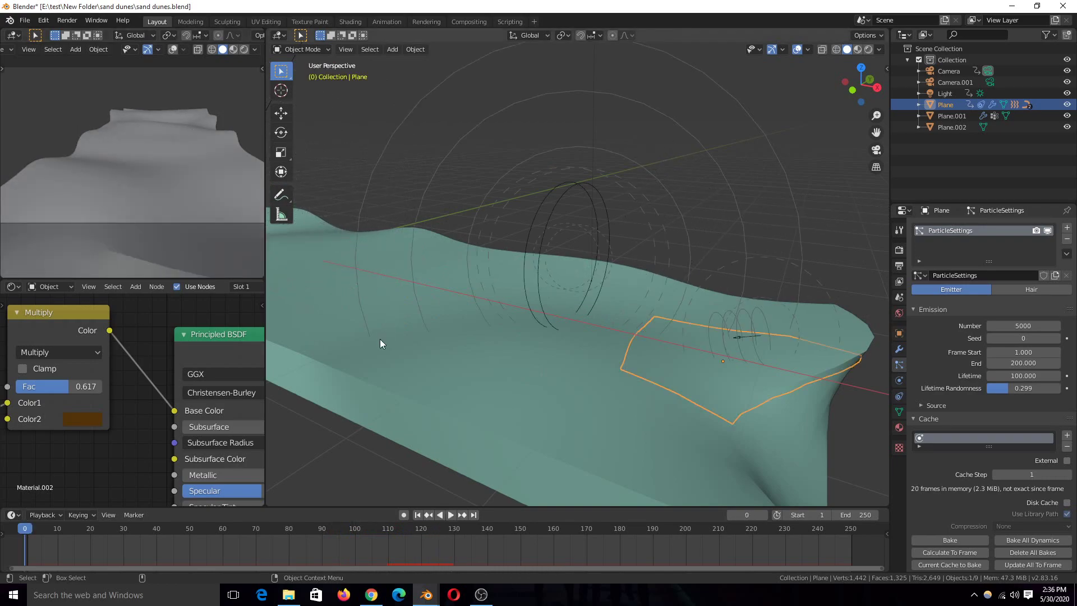
{"action": "key", "text": "space"}
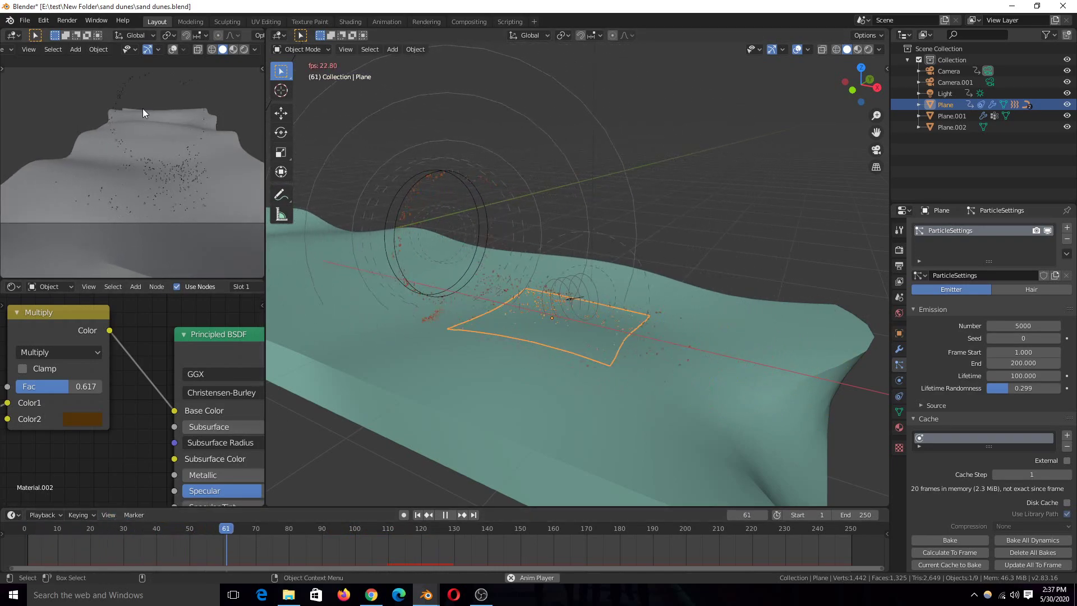
{"action": "key", "text": "space"}
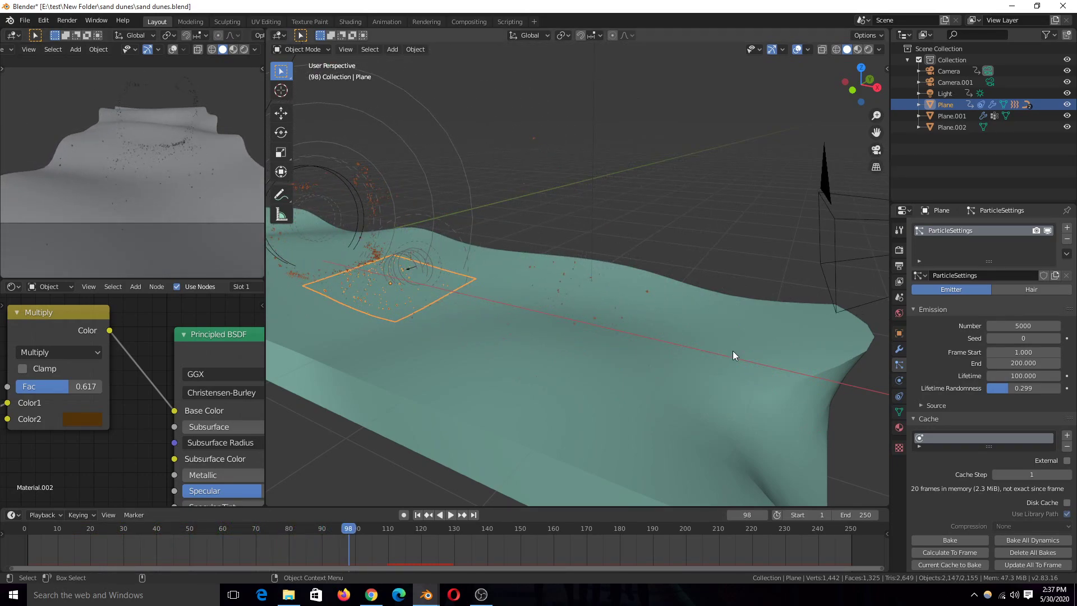
{"action": "middle_click_drag", "start_coordinate": [452, 388], "coordinate": [493, 456], "text": "ctrl"}
{"action": "left_click", "coordinate": [371, 595]}
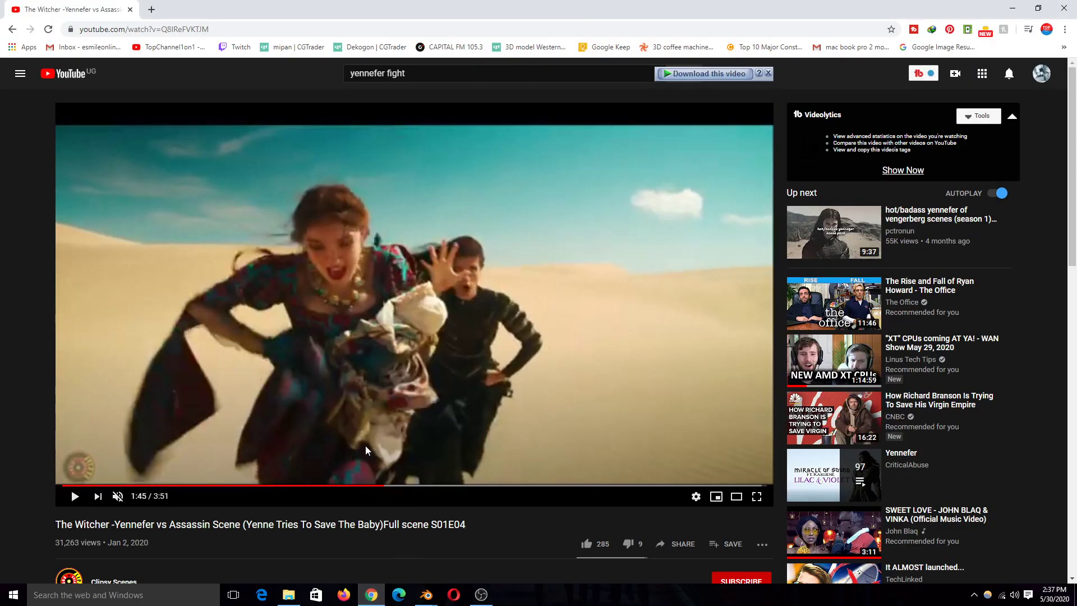
{"action": "left_click", "coordinate": [375, 335]}
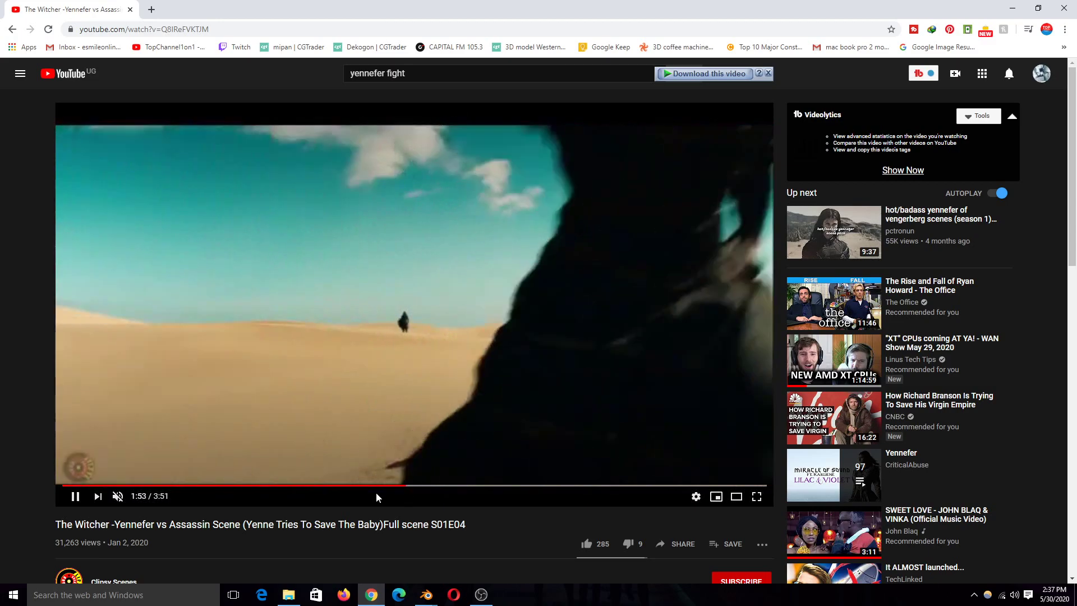
{"action": "left_click", "coordinate": [379, 487]}
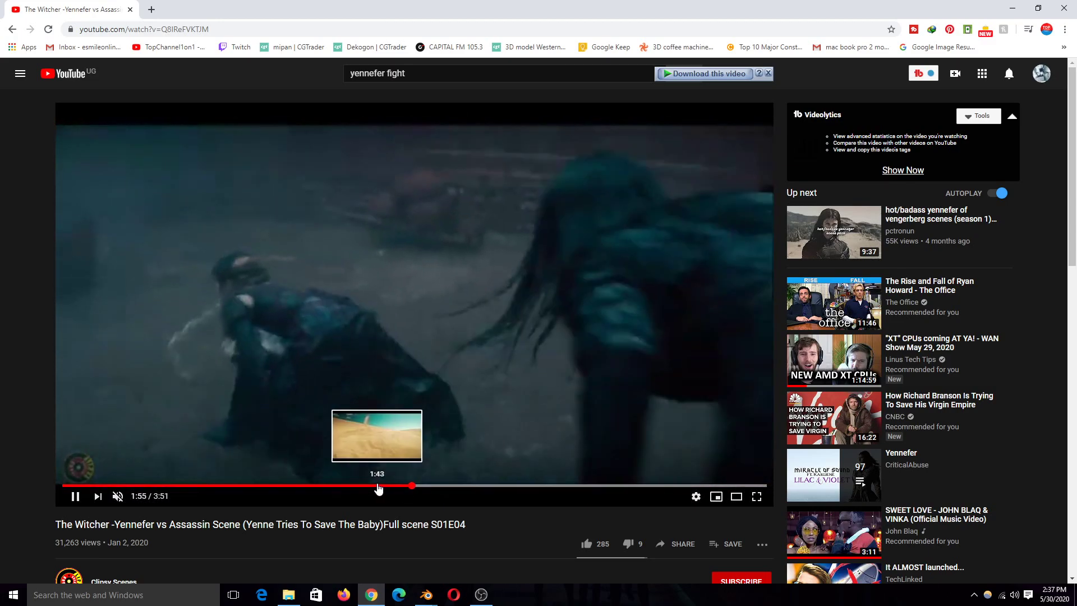
{"action": "left_click_drag", "start_coordinate": [378, 488], "coordinate": [371, 488]}
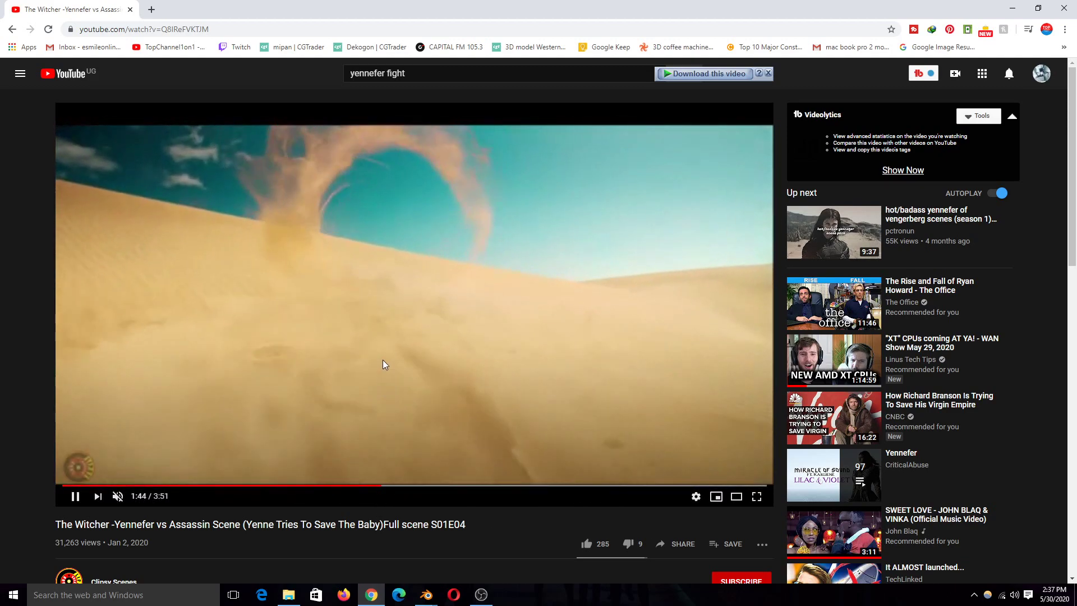
{"action": "left_click", "coordinate": [384, 357]}
{"action": "left_click", "coordinate": [426, 593]}
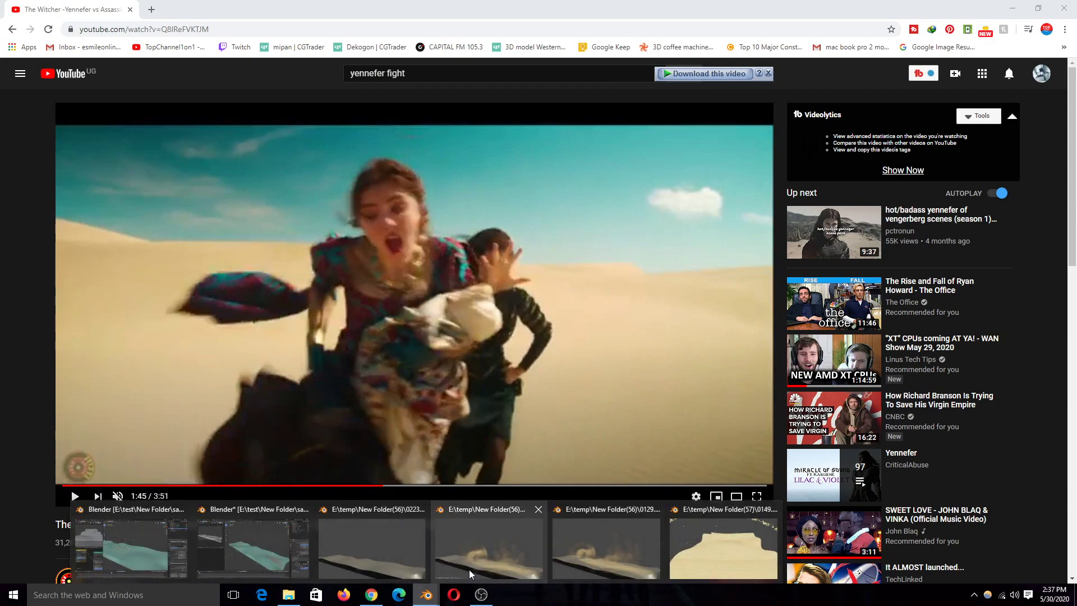
Step: View the frame 0223 render, close two rendered-frame viewers, and return to sand dunes1
{"action": "left_click", "coordinate": [479, 568]}
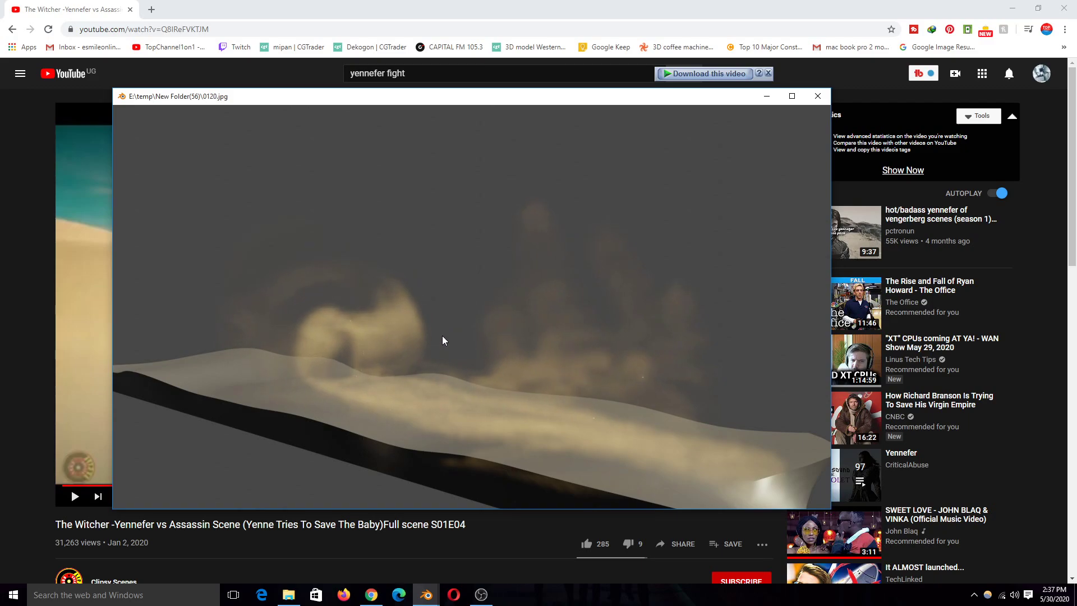
{"action": "left_click", "coordinate": [426, 594]}
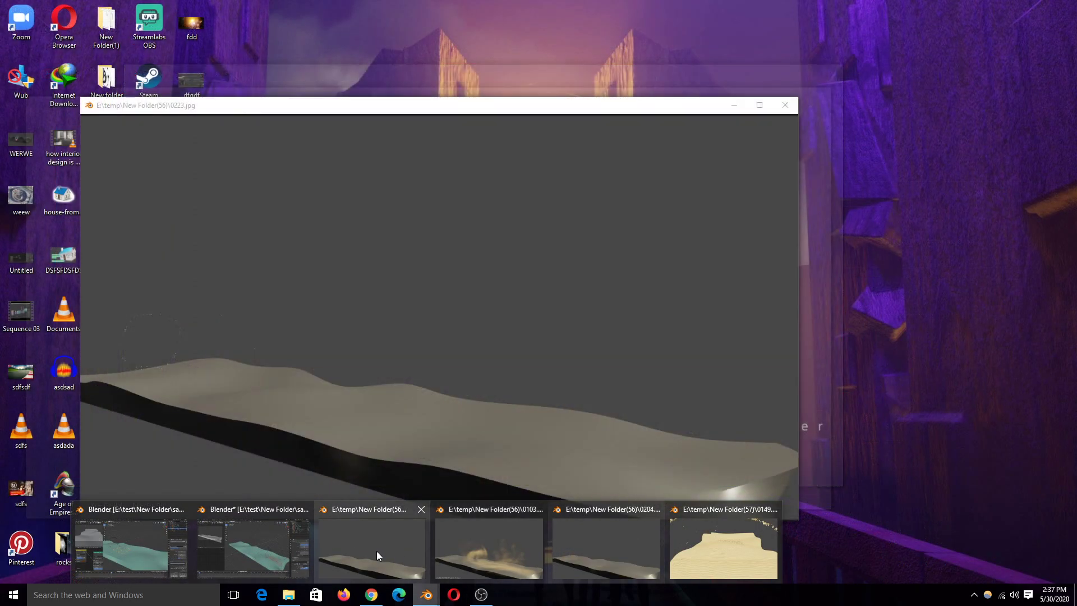
{"action": "left_click", "coordinate": [376, 551]}
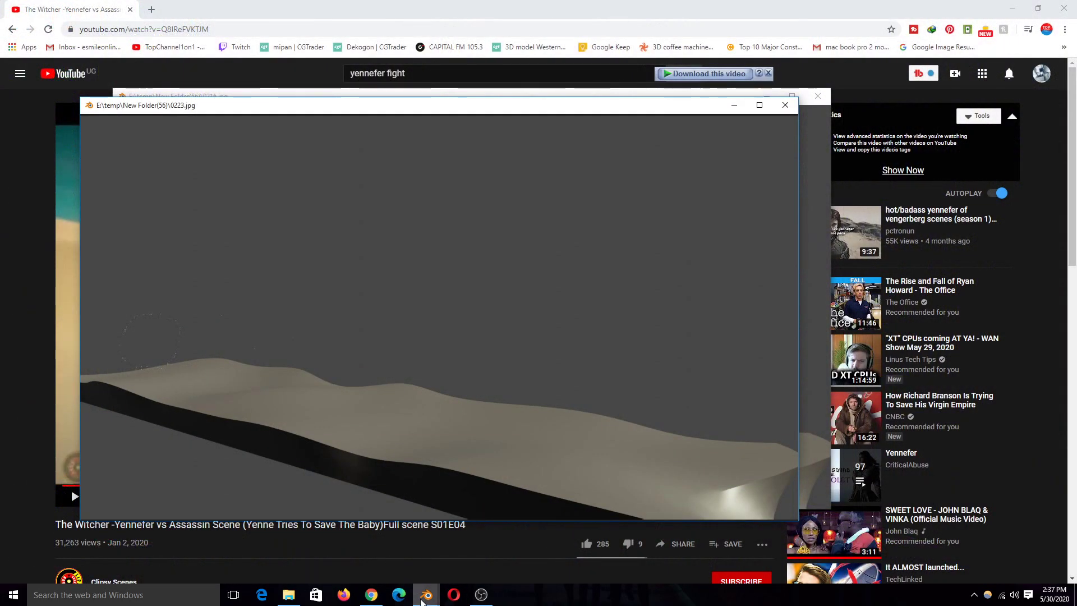
{"action": "left_click", "coordinate": [538, 509]}
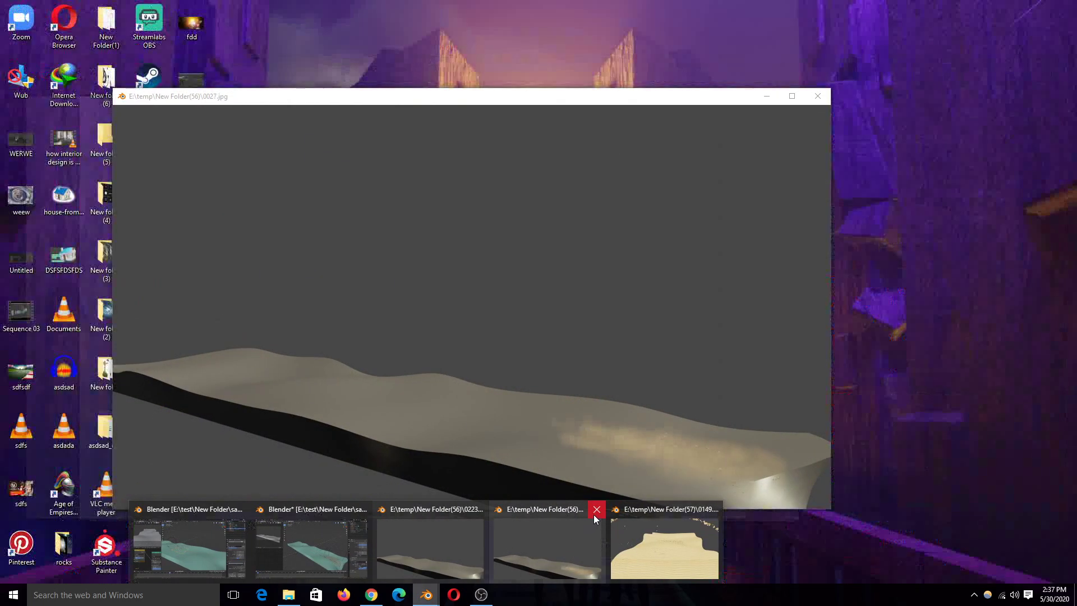
{"action": "left_click", "coordinate": [593, 514]}
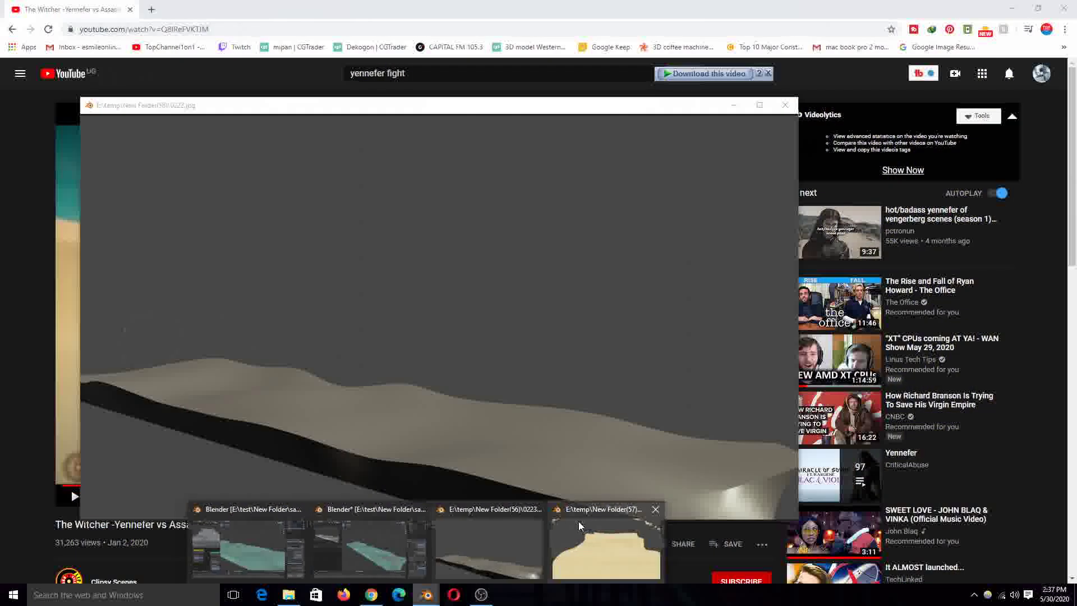
{"action": "left_click", "coordinate": [403, 544]}
Step: Play the dust animation while orbiting the dunes, then look through the scene camera
{"action": "middle_click_drag", "start_coordinate": [523, 422], "coordinate": [469, 401]}
{"action": "scroll", "coordinate": [469, 401], "scroll_direction": "up", "scroll_amount": 6}
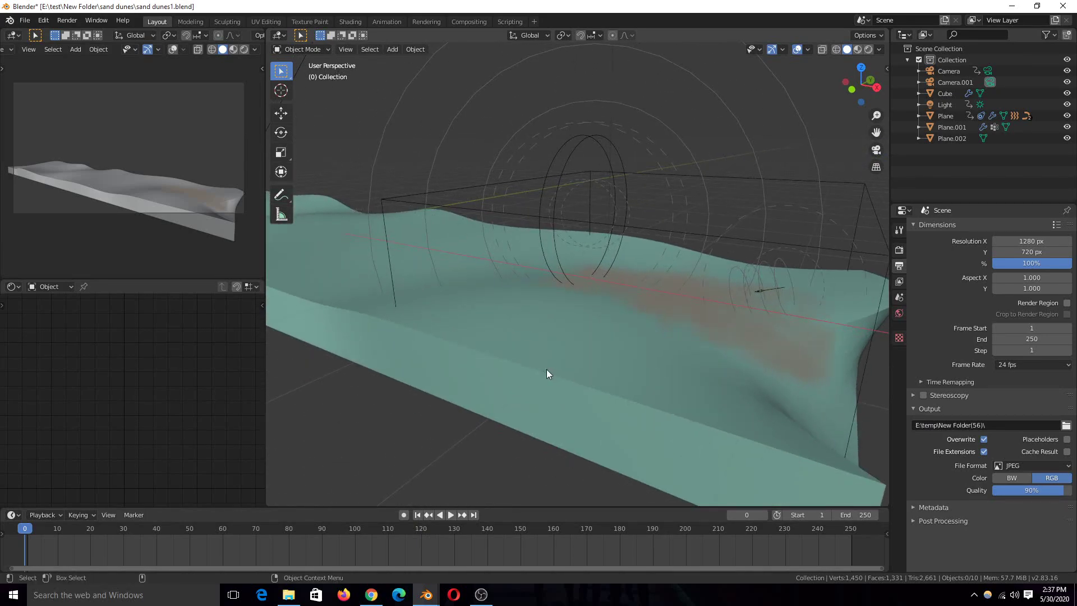
{"action": "key", "text": "space"}
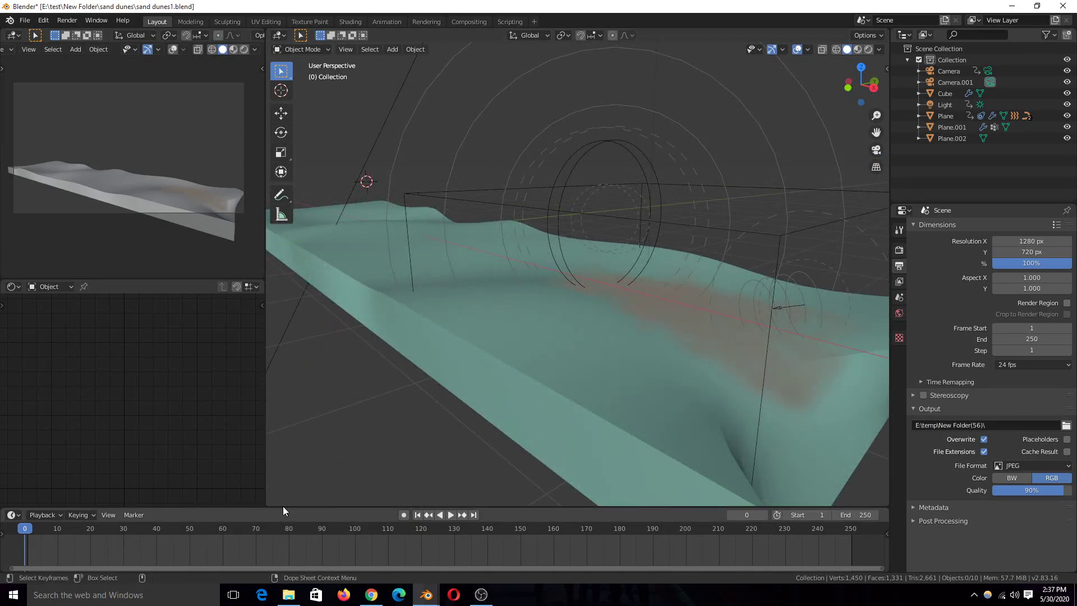
{"action": "middle_click_drag", "start_coordinate": [398, 446], "coordinate": [486, 400]}
{"action": "key", "text": "KP_0"}
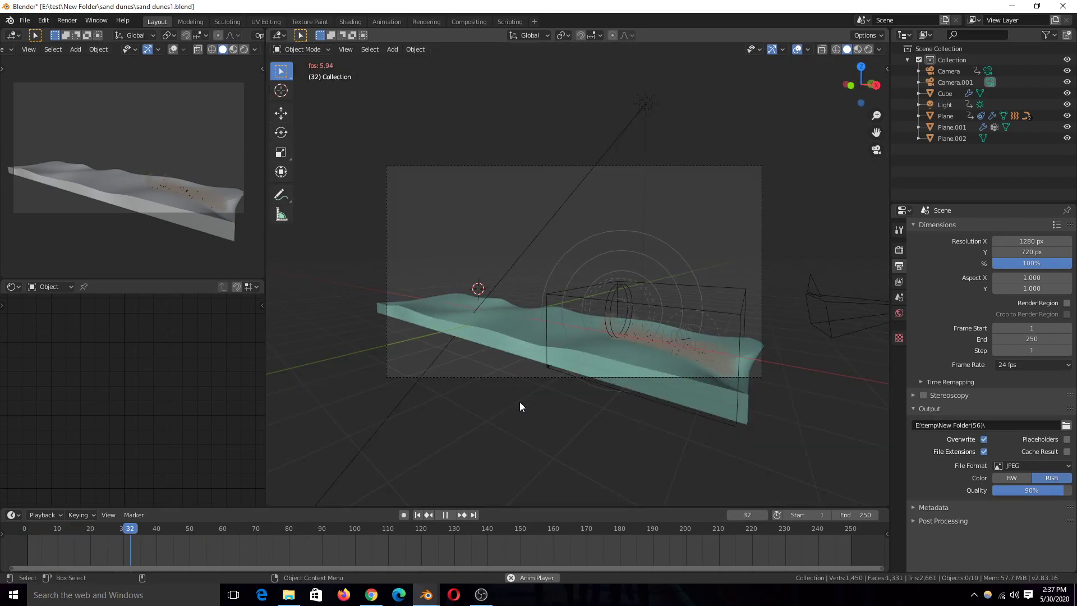
{"action": "key", "text": "space"}
{"action": "left_click", "coordinate": [834, 300]}
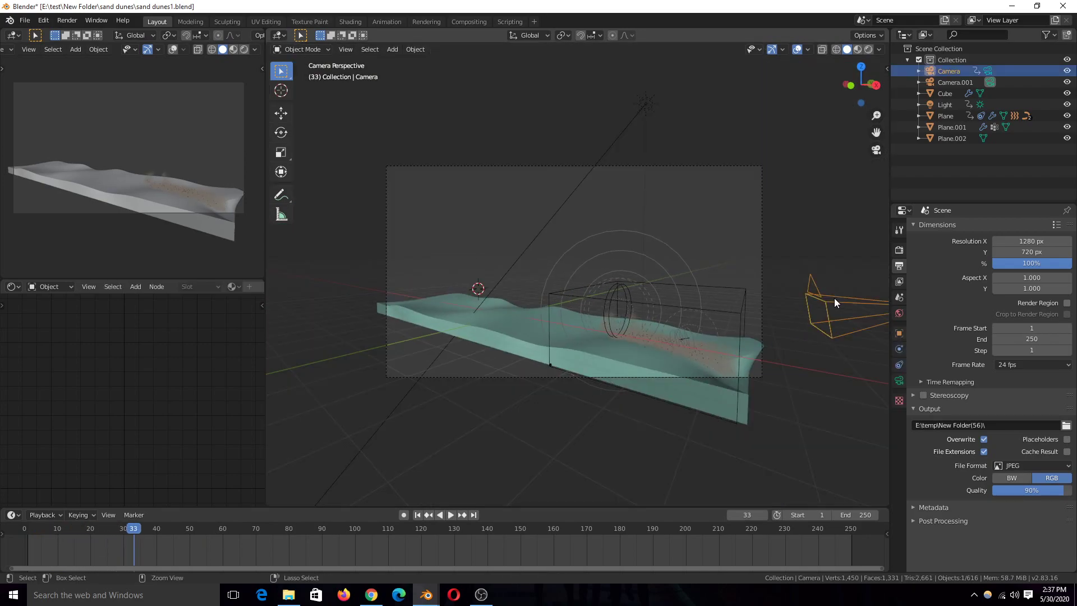
{"action": "middle_click_drag", "start_coordinate": [834, 301], "coordinate": [824, 314], "text": "ctrl"}
{"action": "key", "text": "KP_0"}
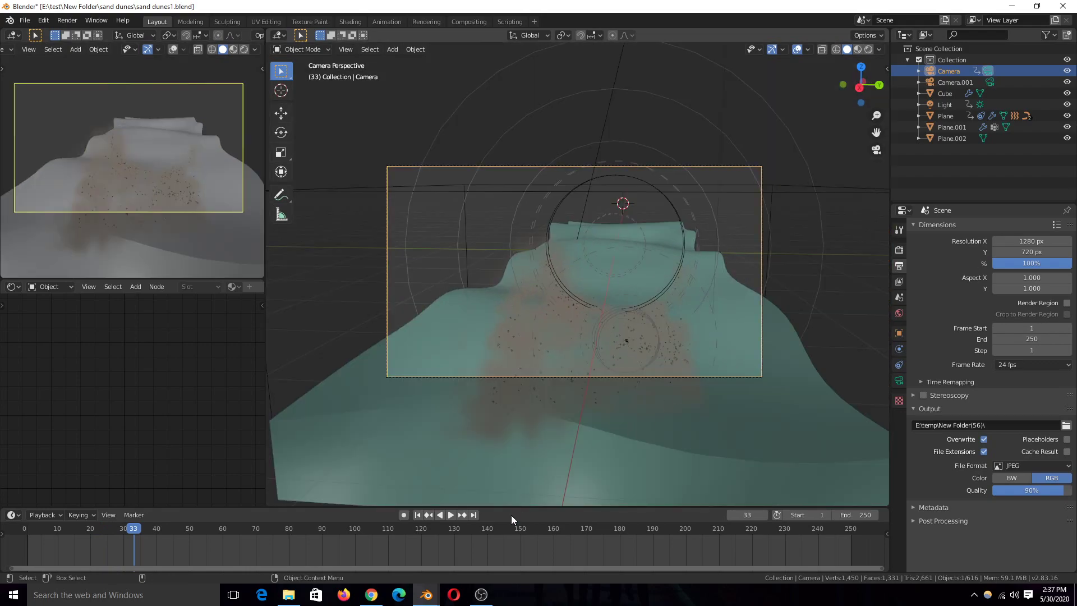
Step: Switch back to the sand dunes1 Blender window
{"action": "left_click", "coordinate": [372, 594]}
{"action": "left_click", "coordinate": [426, 595]}
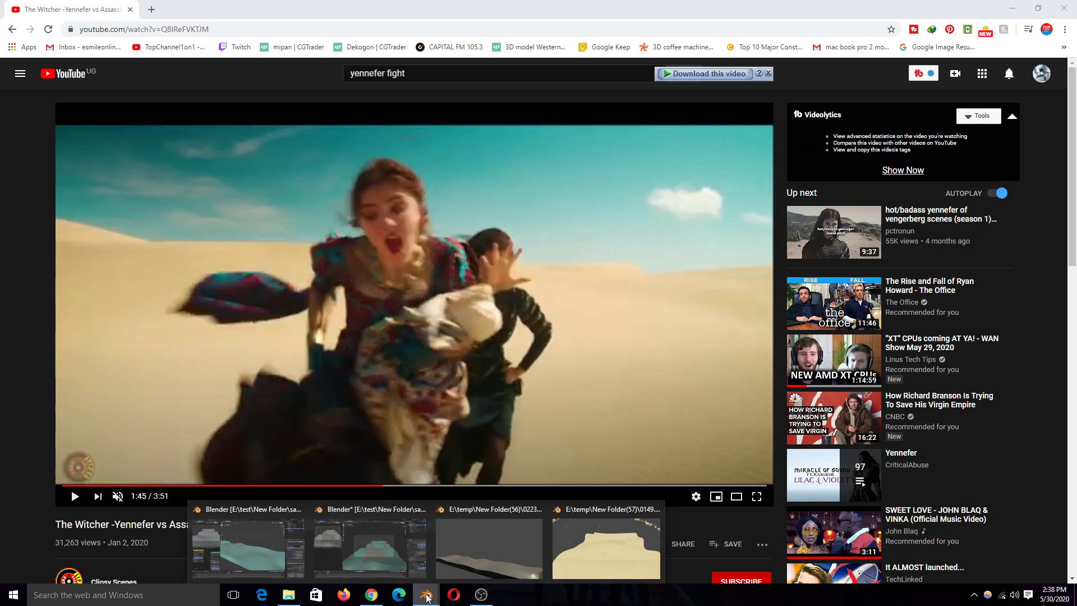
{"action": "mouse_move", "coordinate": [568, 554]}
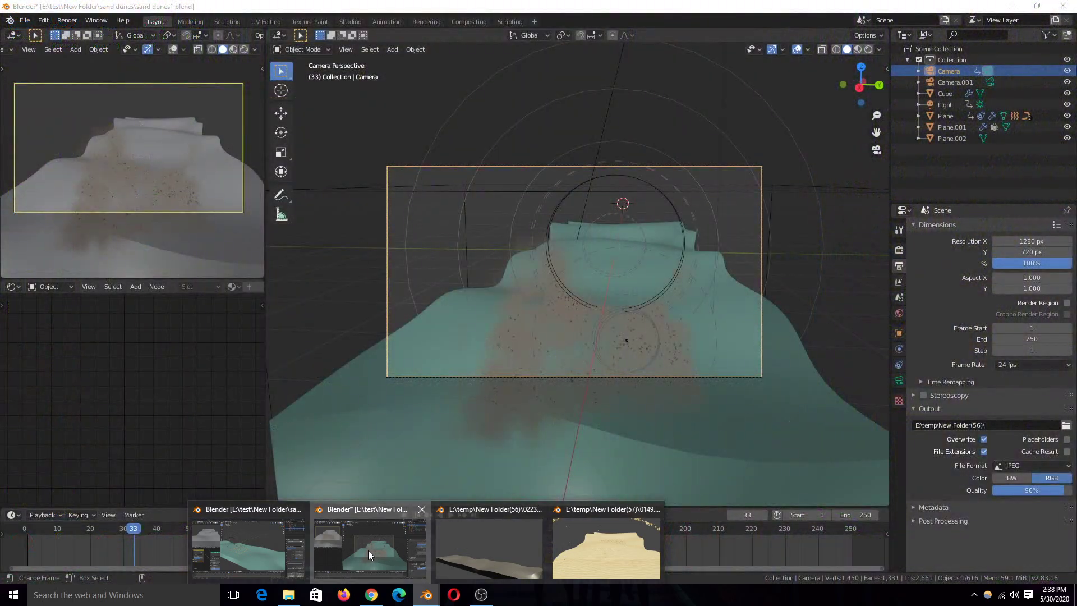
{"action": "left_click", "coordinate": [368, 549]}
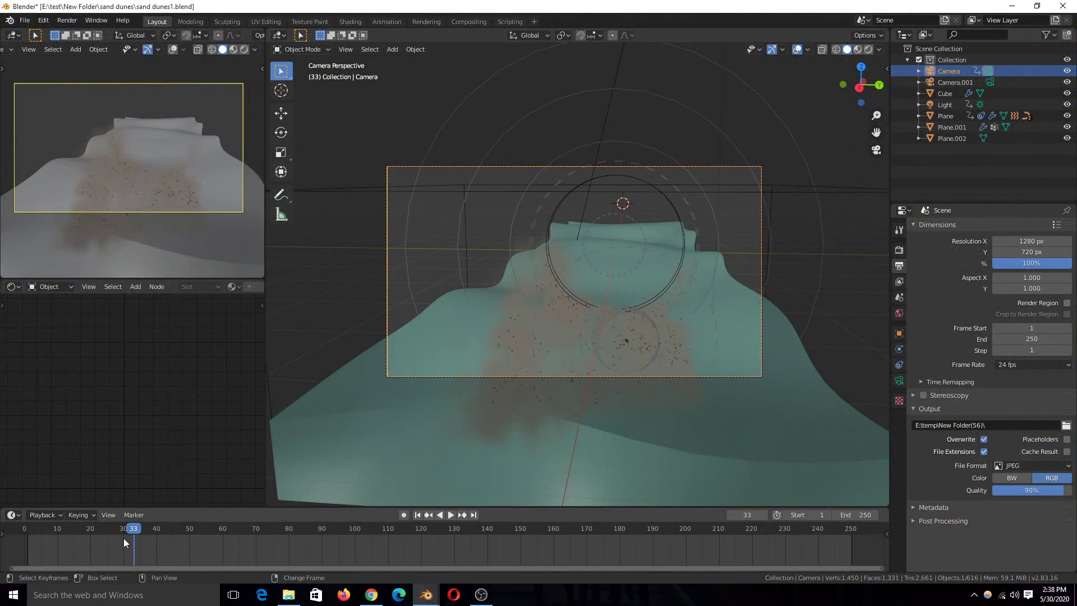
Step: Set the small preview to Material Preview and play from an early frame, stopping at frame 55
{"action": "left_click", "coordinate": [16, 554]}
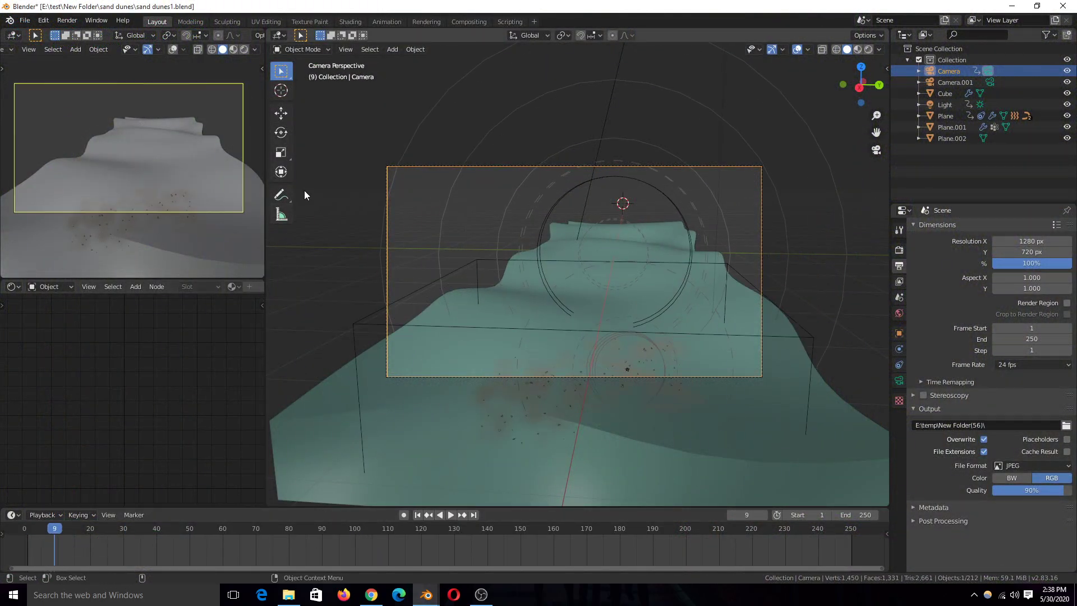
{"action": "left_click", "coordinate": [233, 50]}
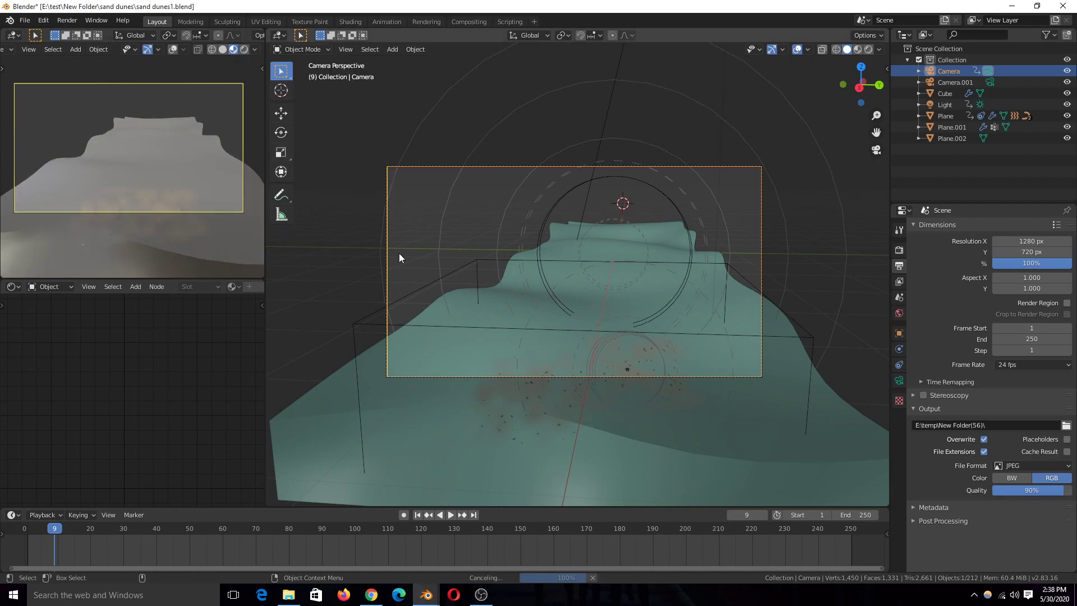
{"action": "key", "text": "space"}
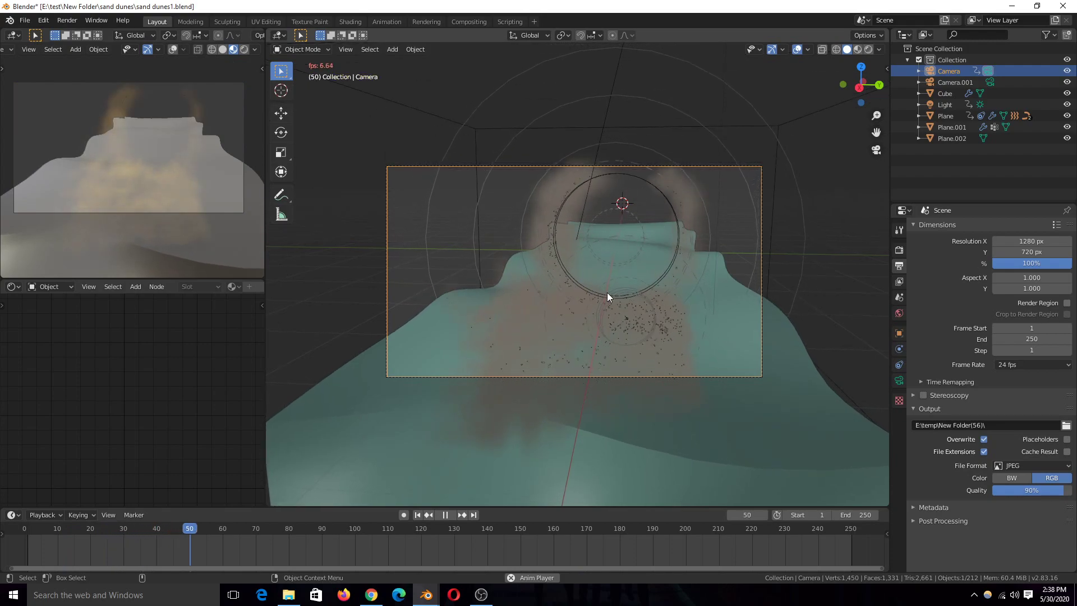
{"action": "key", "text": "space"}
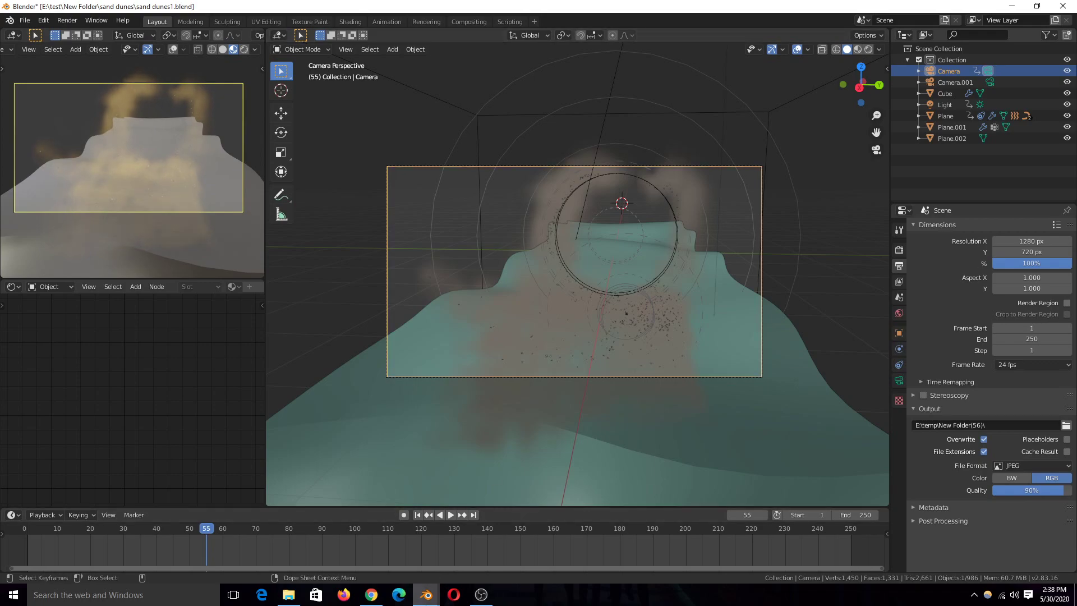
{"action": "mouse_move", "coordinate": [425, 581]}
Step: In the sand dunes.blend window, select Plane.001, adding then deleting a stray extra plane
{"action": "left_click", "coordinate": [301, 559]}
{"action": "scroll", "coordinate": [368, 474], "scroll_direction": "down", "scroll_amount": 5}
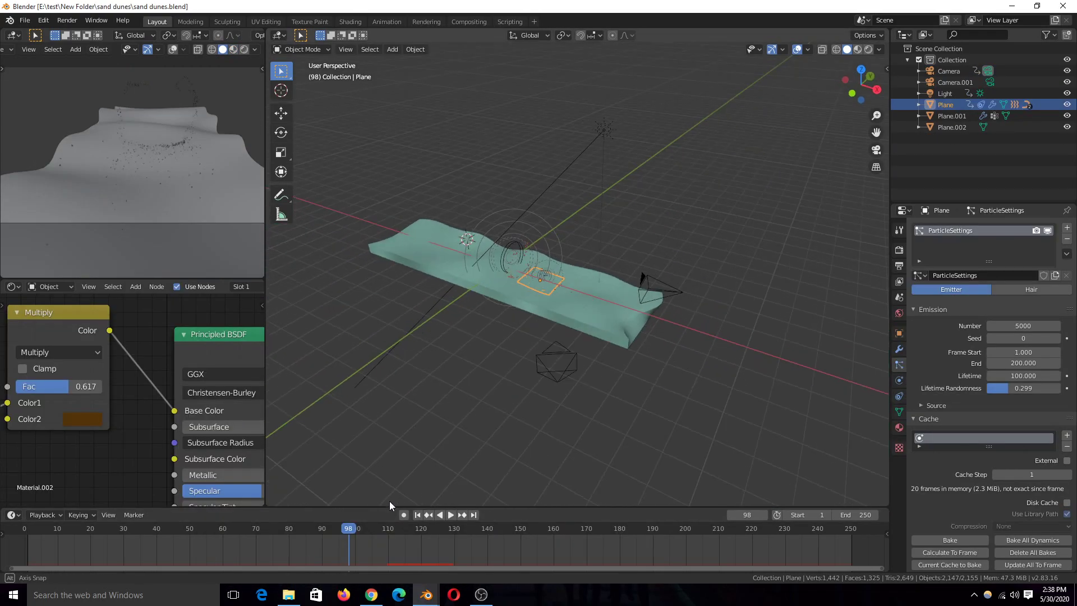
{"action": "scroll", "coordinate": [609, 285], "scroll_direction": "up", "scroll_amount": 5}
{"action": "left_click", "coordinate": [637, 193]}
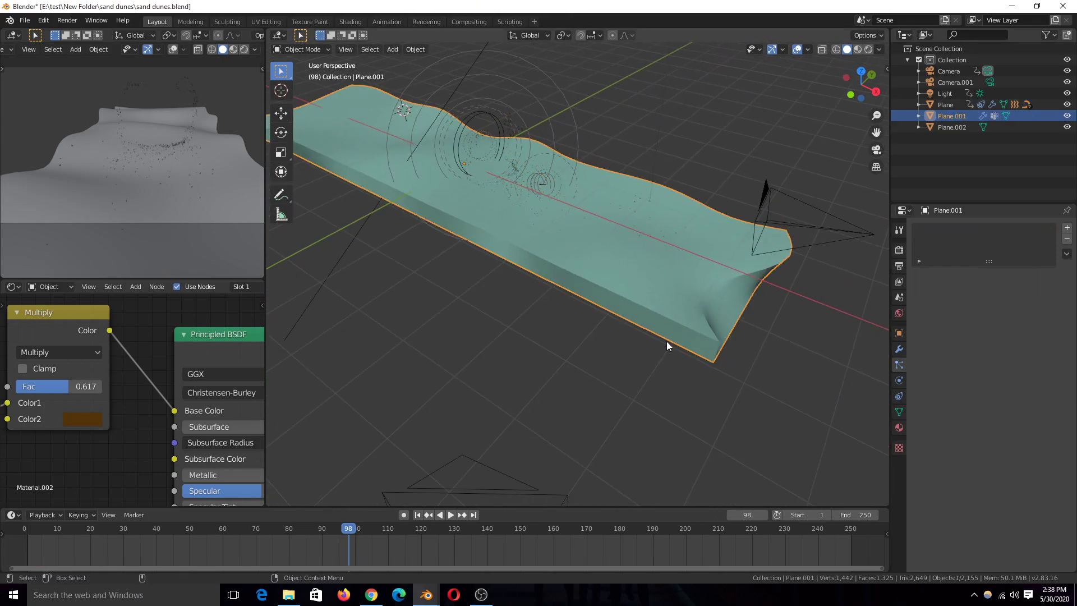
{"action": "scroll", "coordinate": [587, 348], "scroll_direction": "down", "scroll_amount": 4}
{"action": "key", "text": "shift+a"}
{"action": "left_click", "coordinate": [657, 348]}
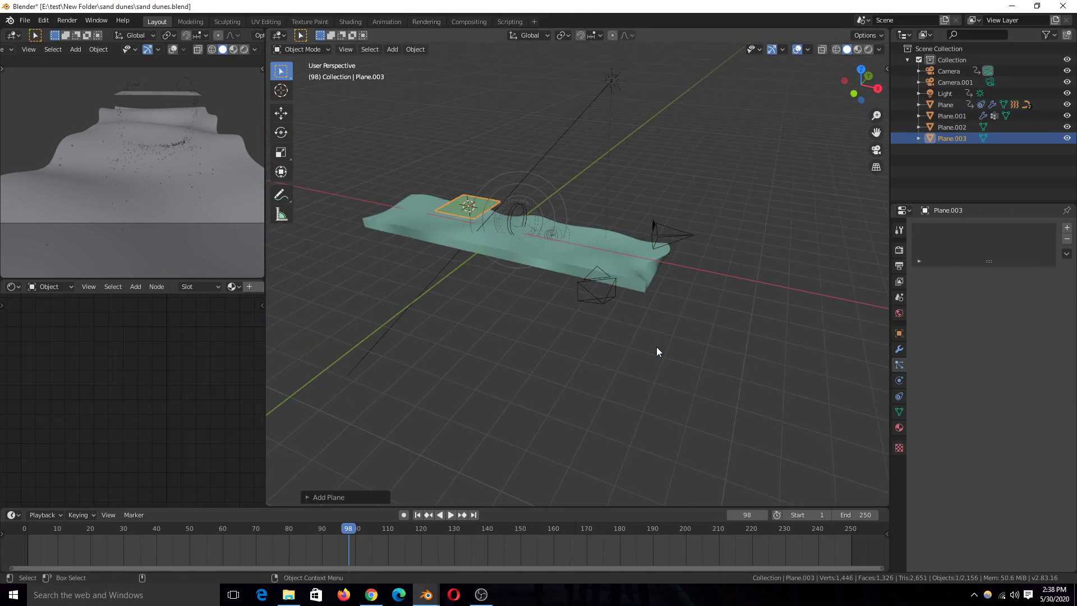
{"action": "key", "text": "x"}
{"action": "left_click", "coordinate": [524, 263]}
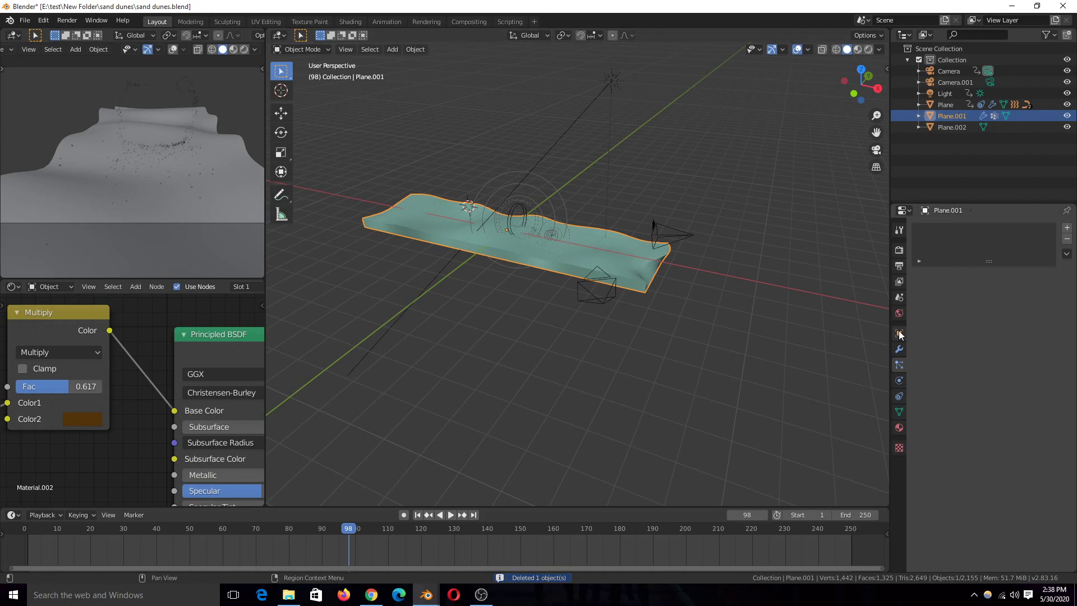
Step: Turn off viewport display of Plane.001's Subdivision and Displace modifiers
{"action": "left_click", "coordinate": [899, 349]}
{"action": "middle_click_drag", "start_coordinate": [652, 312], "coordinate": [790, 281]}
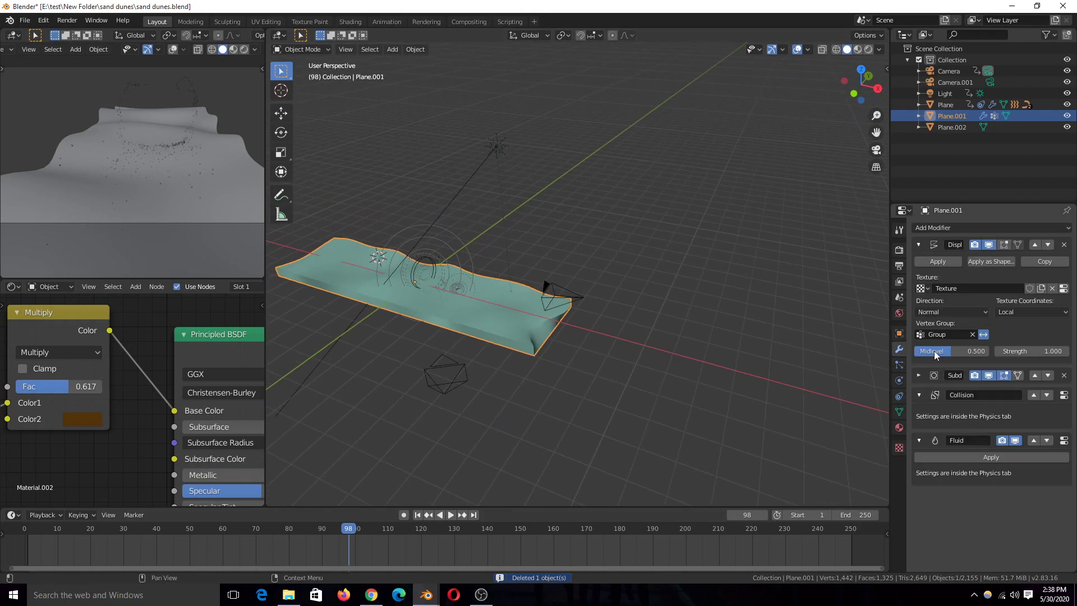
{"action": "left_click", "coordinate": [918, 395]}
{"action": "left_click", "coordinate": [918, 376]}
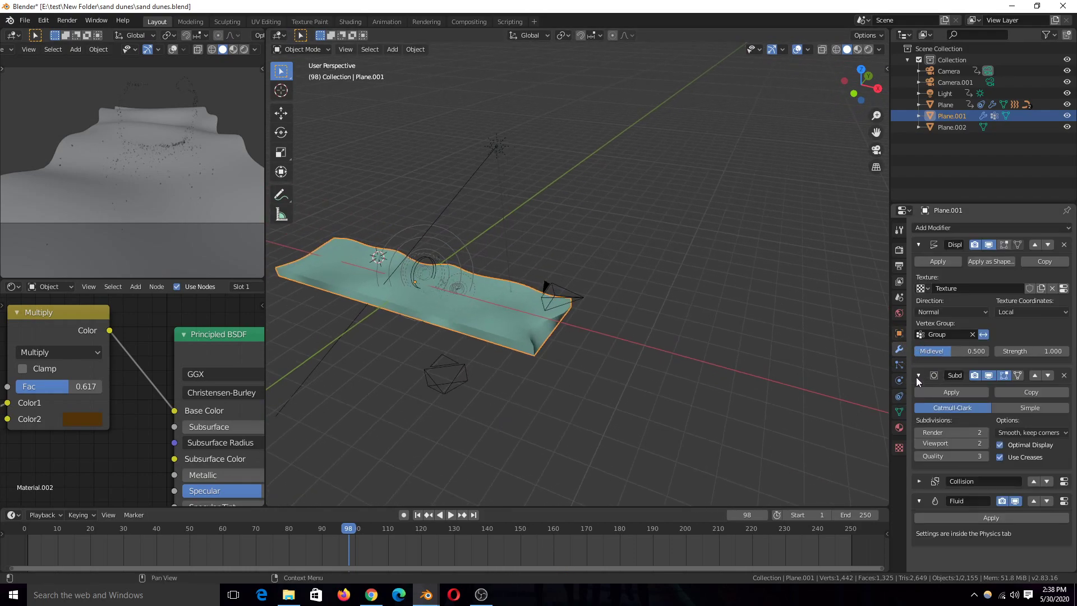
{"action": "left_click", "coordinate": [918, 376]}
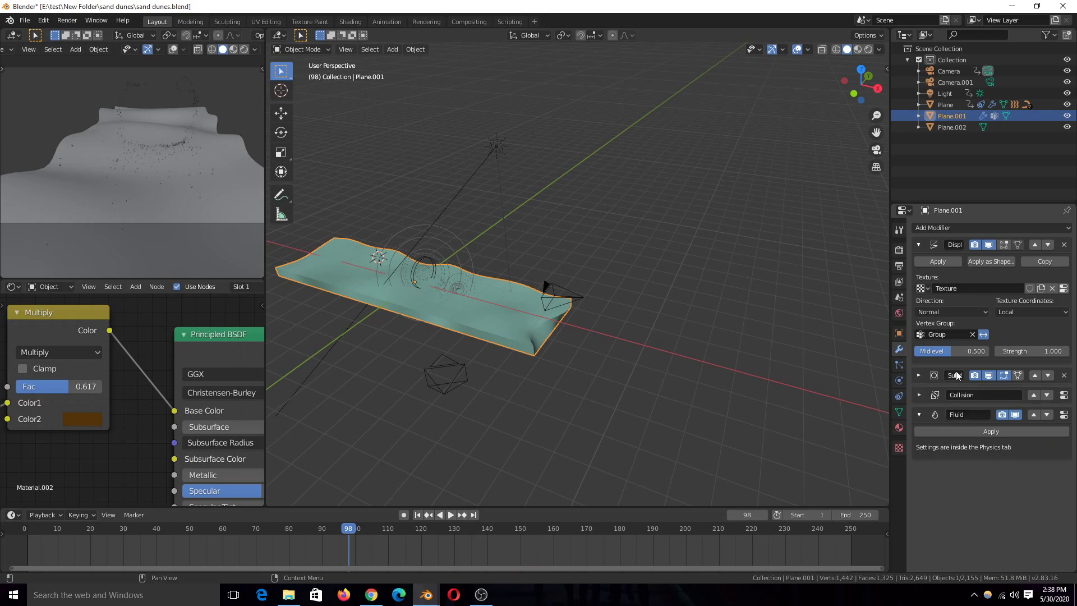
{"action": "left_click", "coordinate": [989, 376]}
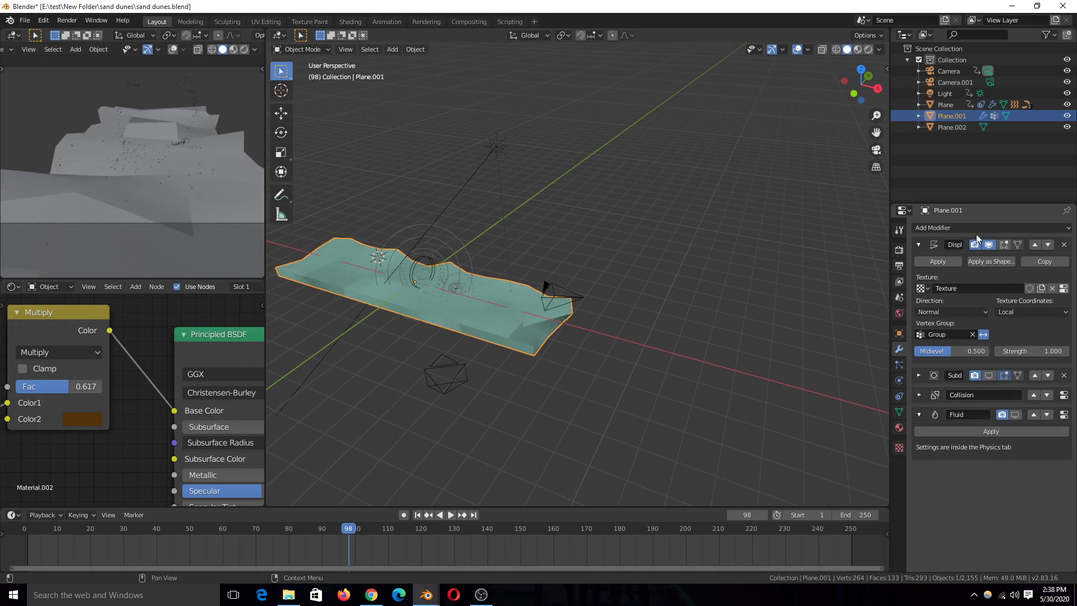
{"action": "left_click", "coordinate": [989, 245]}
Step: Isolate Plane.001 in local view and re-enable the Displace modifier's viewport display
{"action": "key", "text": "KP_Divide"}
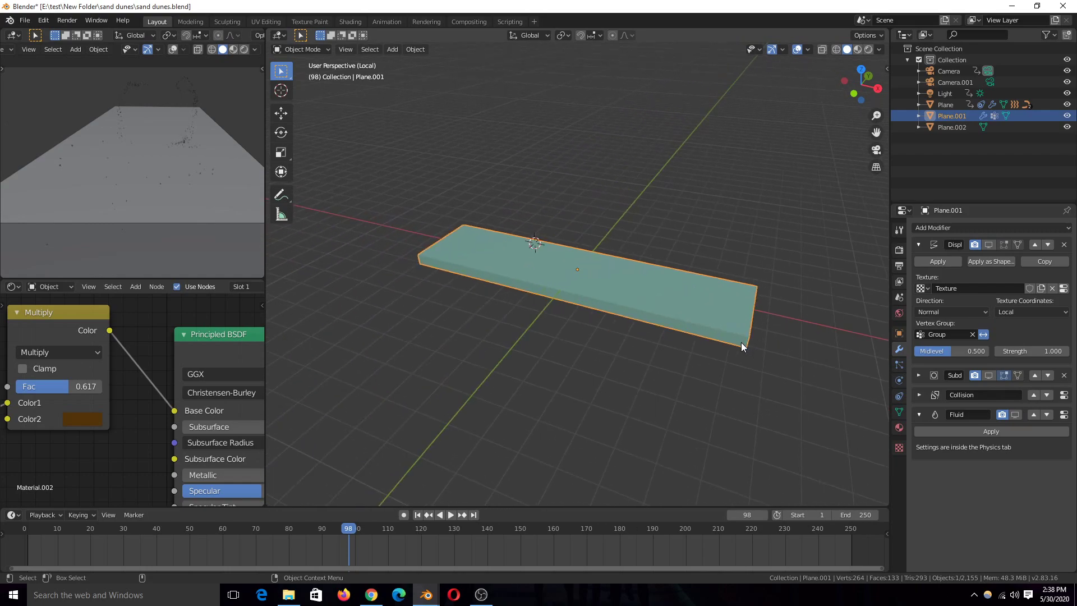
{"action": "scroll", "coordinate": [742, 342], "scroll_direction": "up", "scroll_amount": 5}
{"action": "scroll", "coordinate": [674, 315], "scroll_direction": "down", "scroll_amount": 5}
{"action": "middle_click_drag", "start_coordinate": [675, 315], "coordinate": [634, 303]}
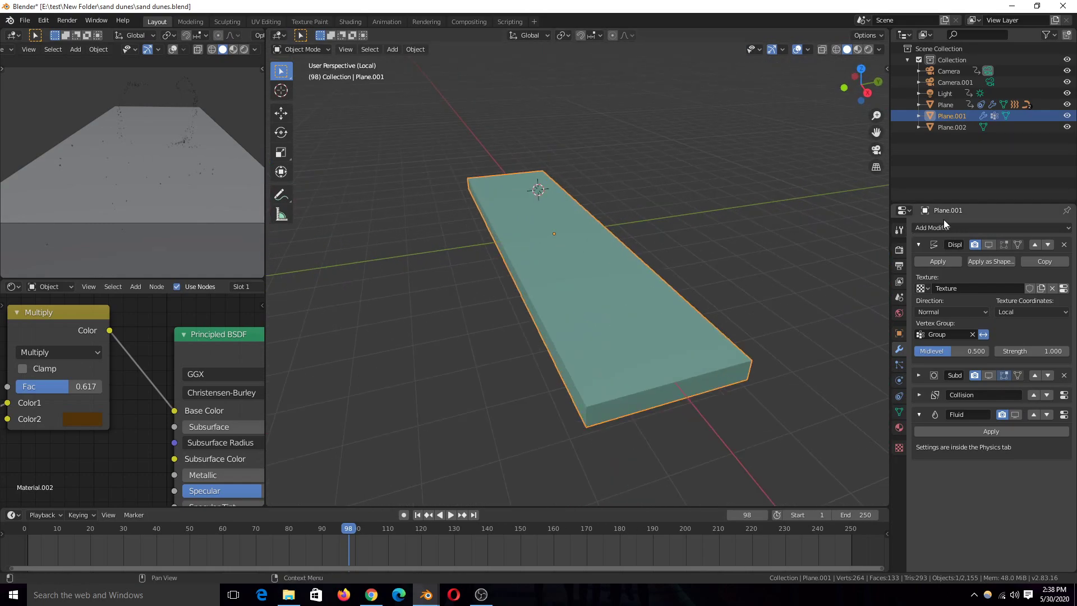
{"action": "left_click", "coordinate": [988, 245]}
{"action": "middle_click_drag", "start_coordinate": [881, 239], "coordinate": [780, 219]}
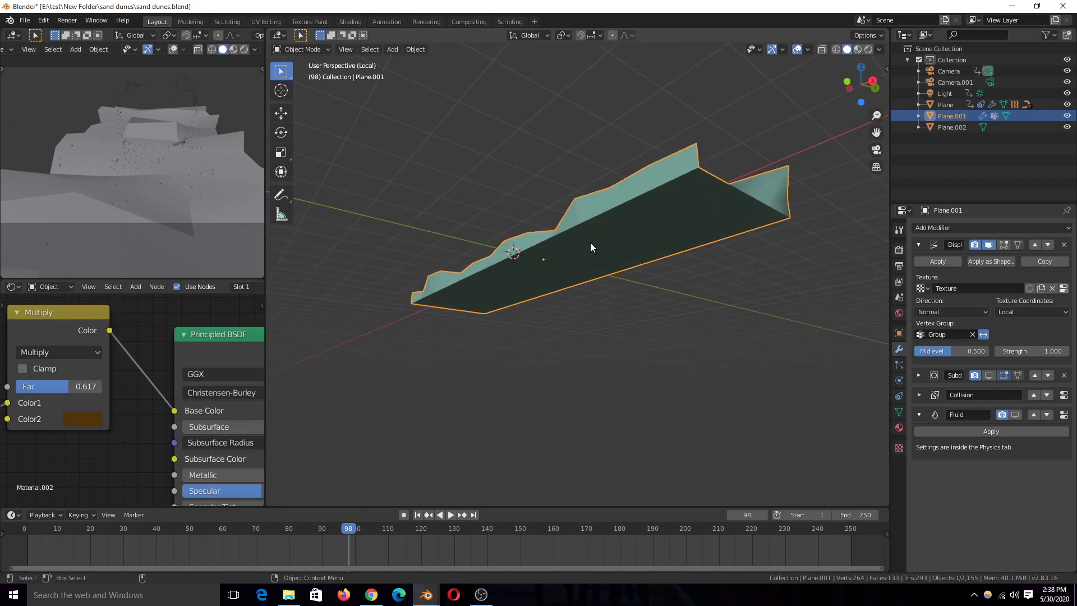
{"action": "middle_click_drag", "start_coordinate": [581, 245], "coordinate": [592, 296]}
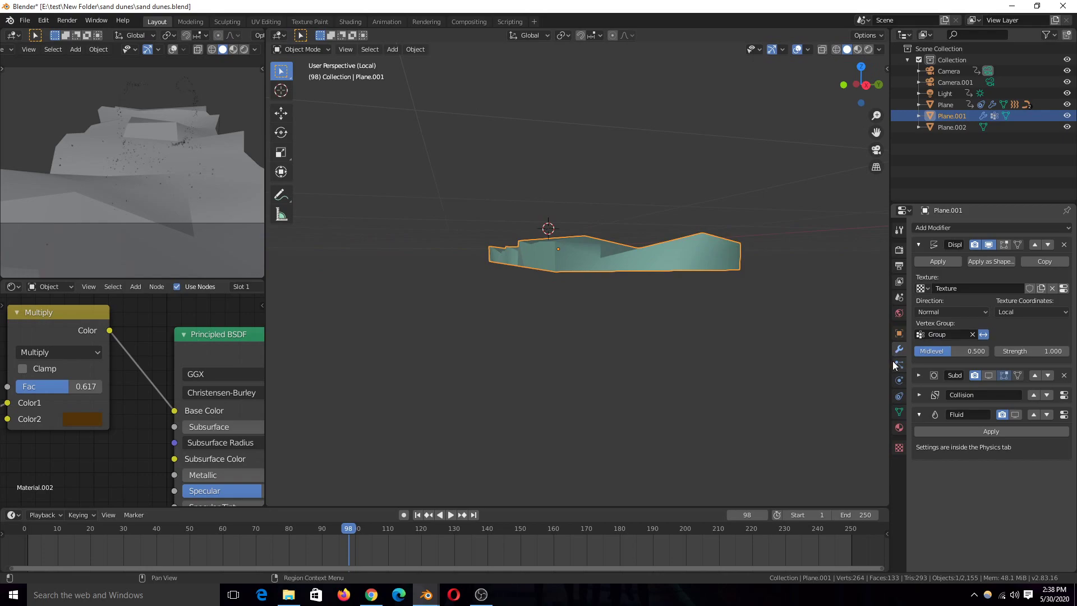
Step: Select the vertices of Plane.001's Group vertex group in Edit Mode to see the masked area
{"action": "left_click", "coordinate": [899, 412]}
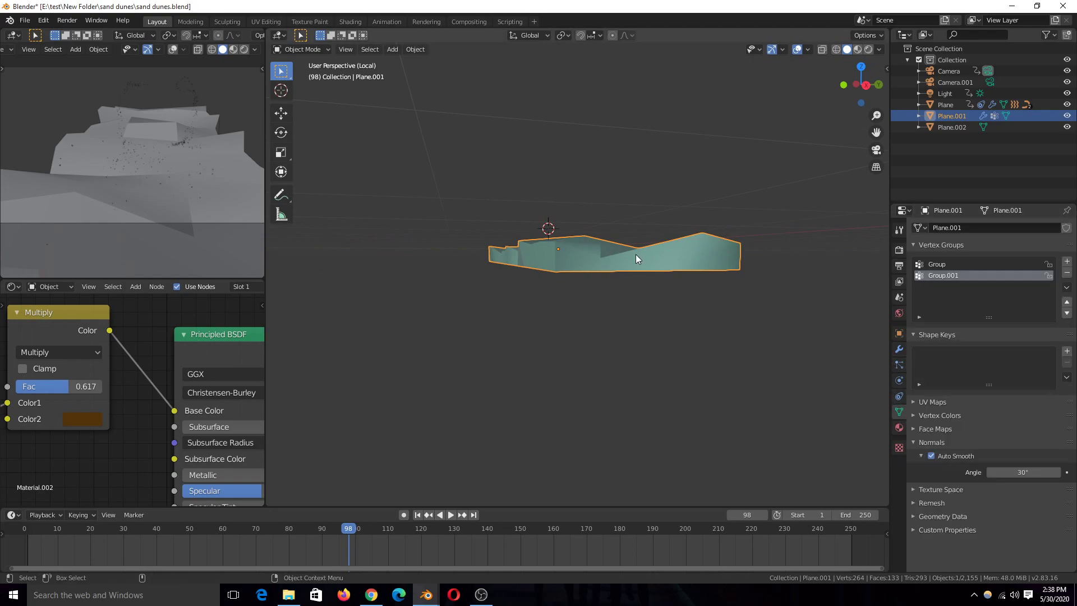
{"action": "left_click", "coordinate": [978, 263]}
{"action": "key", "text": "Tab"}
{"action": "left_click", "coordinate": [704, 317]}
{"action": "left_click", "coordinate": [1011, 331]}
{"action": "middle_click_drag", "start_coordinate": [829, 305], "coordinate": [560, 241]}
{"action": "key", "text": "Tab"}
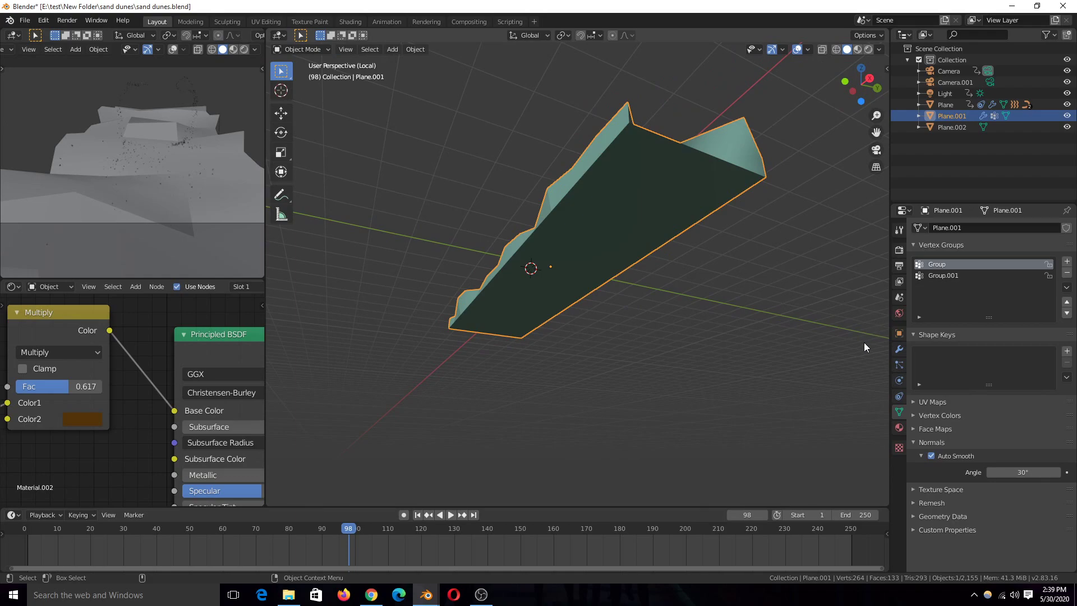
Step: Compare the Displace result with vertex group inversion off, then turn inversion back on
{"action": "left_click", "coordinate": [900, 349]}
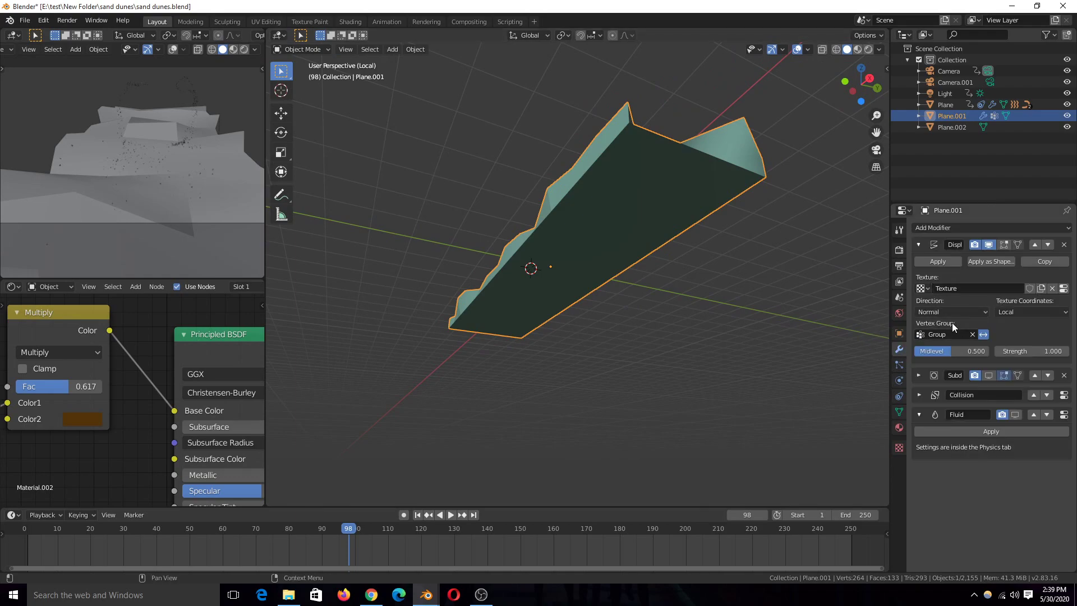
{"action": "middle_click_drag", "start_coordinate": [567, 236], "coordinate": [530, 231]}
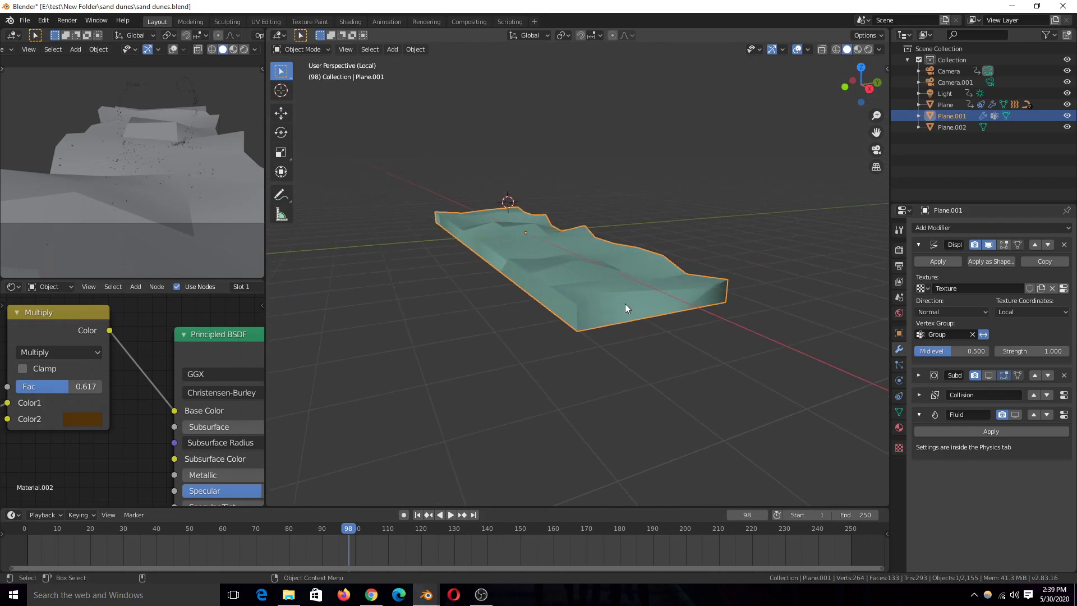
{"action": "middle_click_drag", "start_coordinate": [605, 304], "coordinate": [608, 288]}
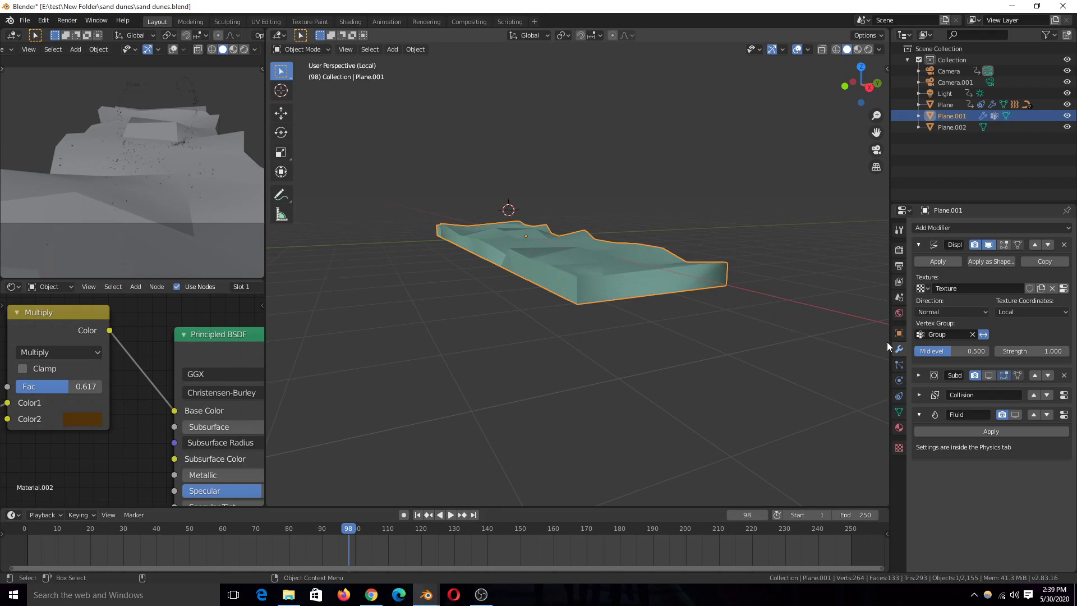
{"action": "left_click", "coordinate": [983, 335]}
{"action": "middle_click_drag", "start_coordinate": [861, 290], "coordinate": [564, 293]}
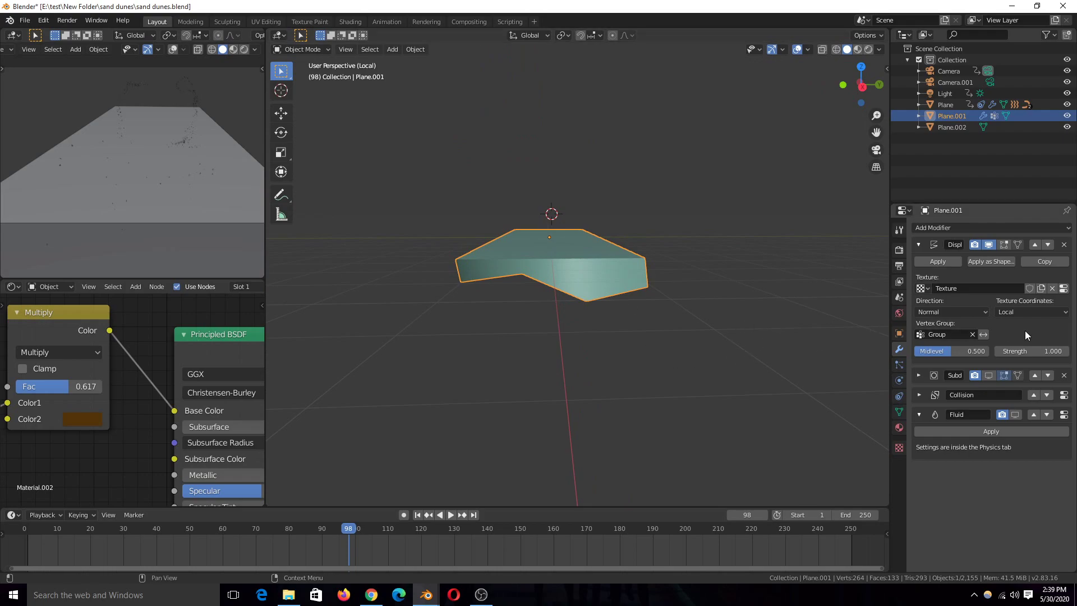
{"action": "left_click", "coordinate": [984, 334]}
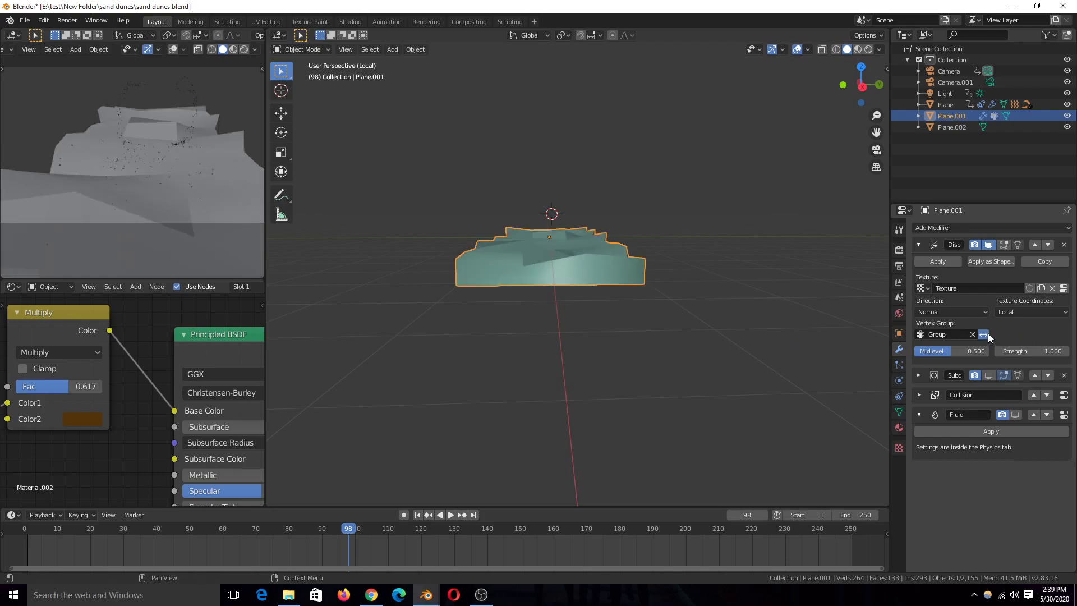
Step: Re-enable the dune's Subdivision viewport display and review its Physics and Object settings
{"action": "middle_click_drag", "start_coordinate": [612, 284], "coordinate": [645, 287]}
{"action": "left_click", "coordinate": [989, 376]}
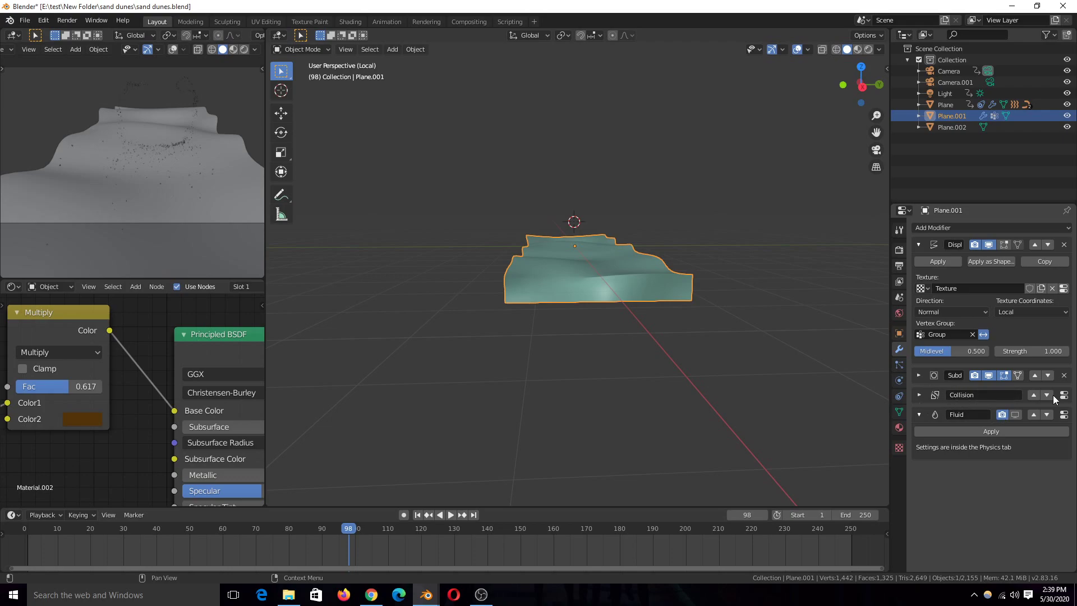
{"action": "left_click", "coordinate": [898, 382]}
{"action": "left_click", "coordinate": [899, 334]}
{"action": "left_click", "coordinate": [898, 349]}
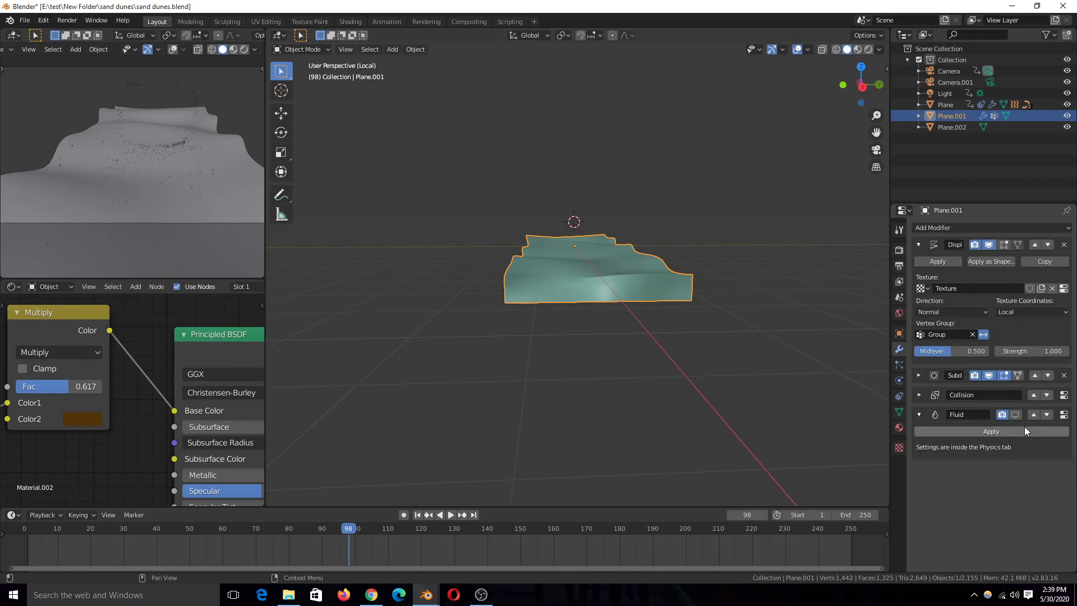
Step: Leave local view so the full scene shows around the dune again
{"action": "key", "text": "KP_Divide"}
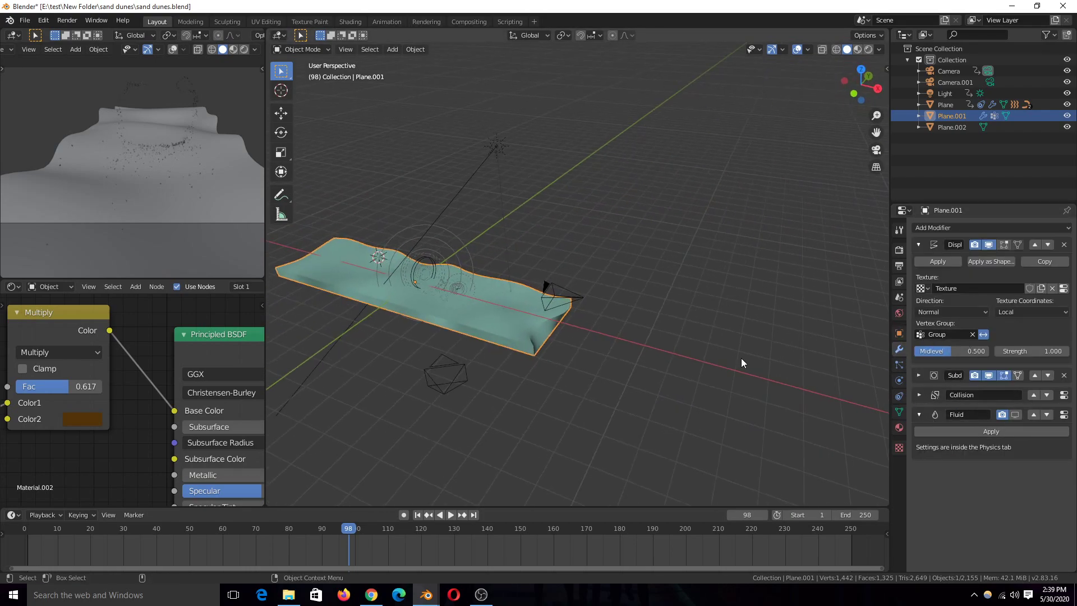
{"action": "middle_click_drag", "start_coordinate": [719, 362], "coordinate": [789, 428]}
{"action": "scroll", "coordinate": [789, 423], "scroll_direction": "up", "scroll_amount": 5}
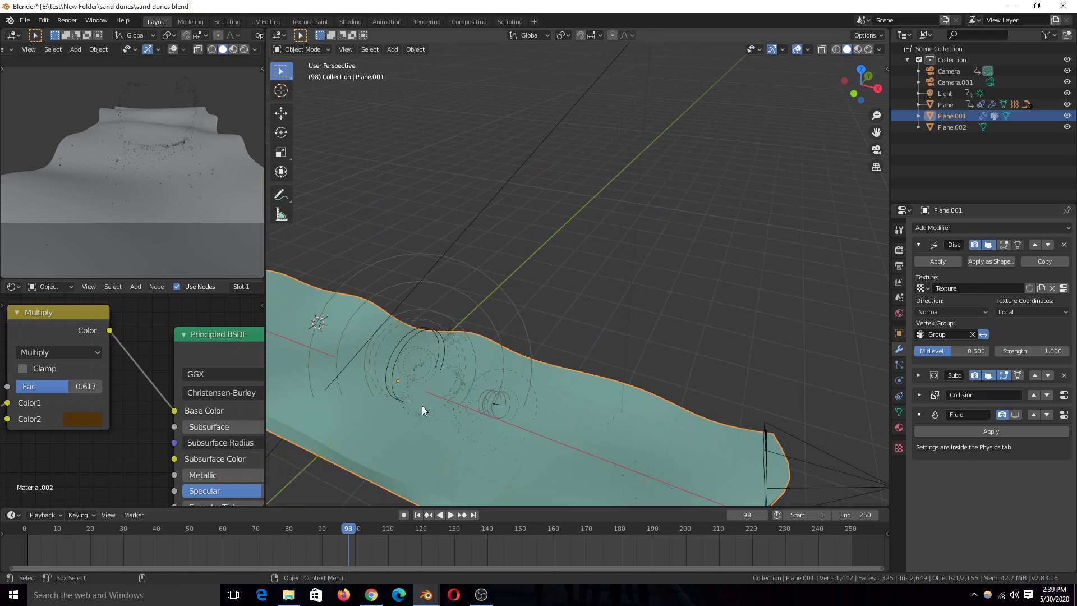
Step: Inspect the emitter Plane's smoke flow, the dune's collision effector and the wind field settings
{"action": "left_click", "coordinate": [405, 385]}
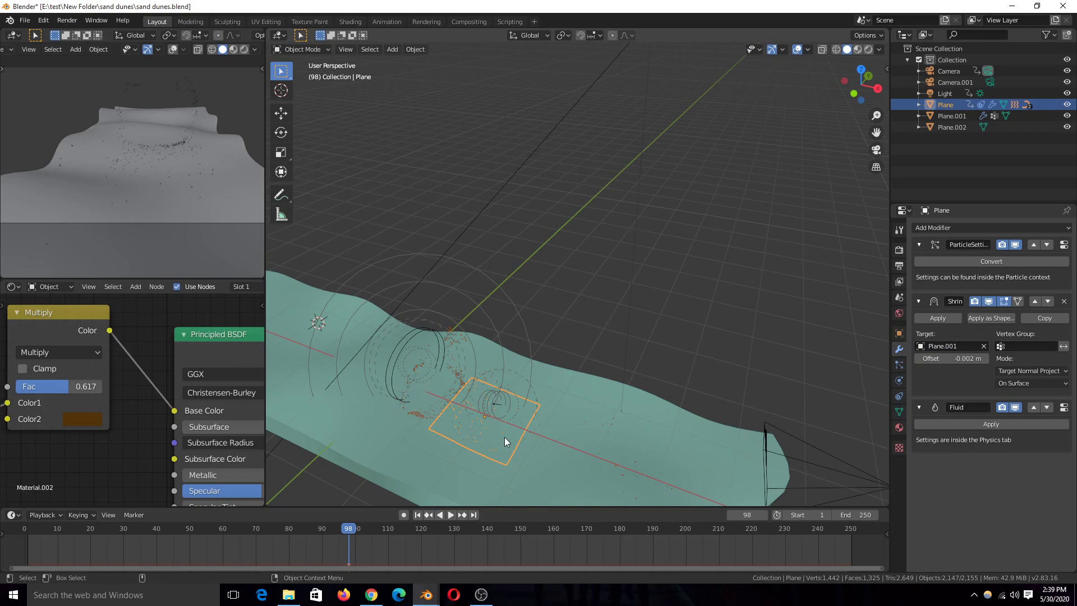
{"action": "middle_click_drag", "start_coordinate": [504, 442], "coordinate": [493, 239]}
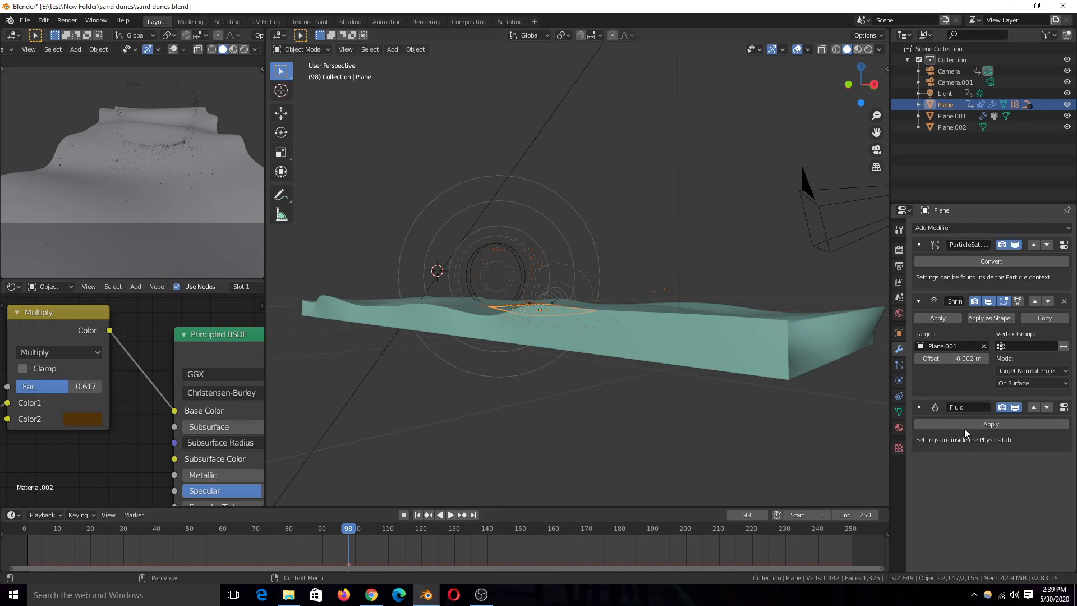
{"action": "left_click", "coordinate": [1064, 409]}
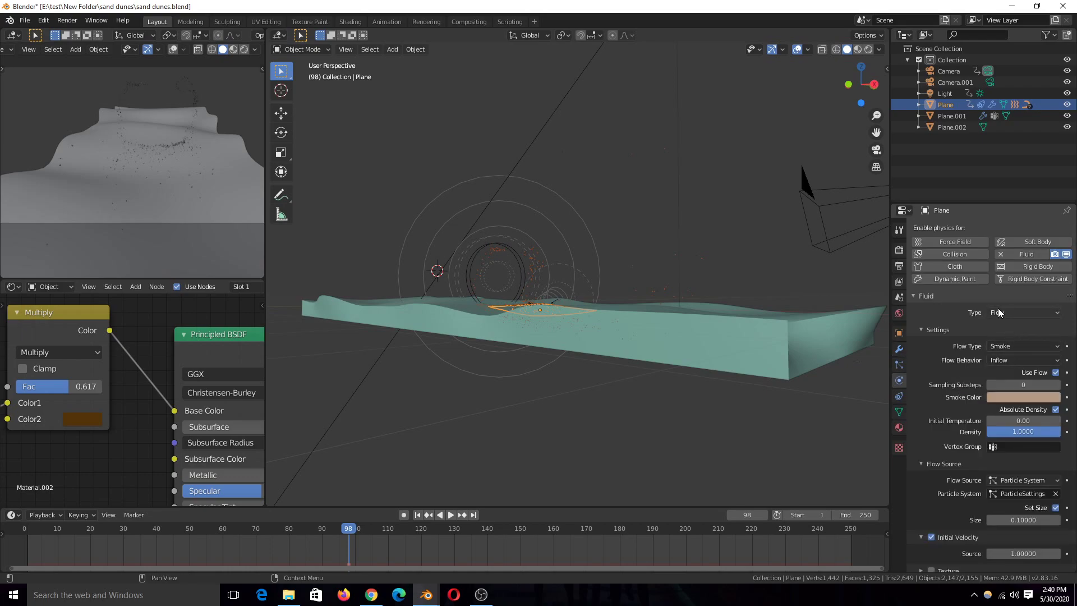
{"action": "left_click", "coordinate": [845, 351]}
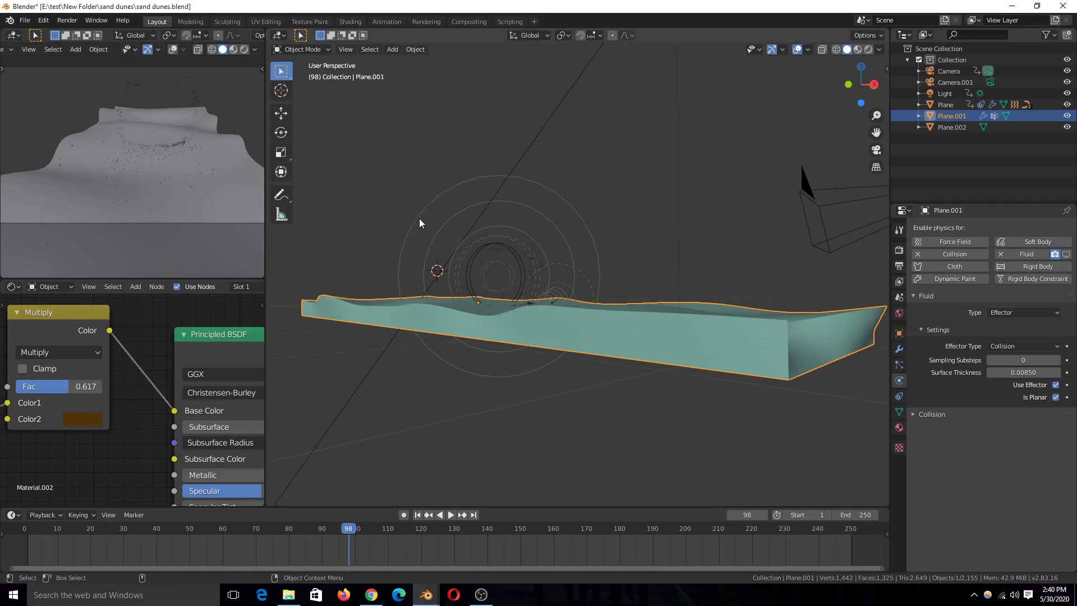
{"action": "scroll", "coordinate": [628, 194], "scroll_direction": "up", "scroll_amount": 4}
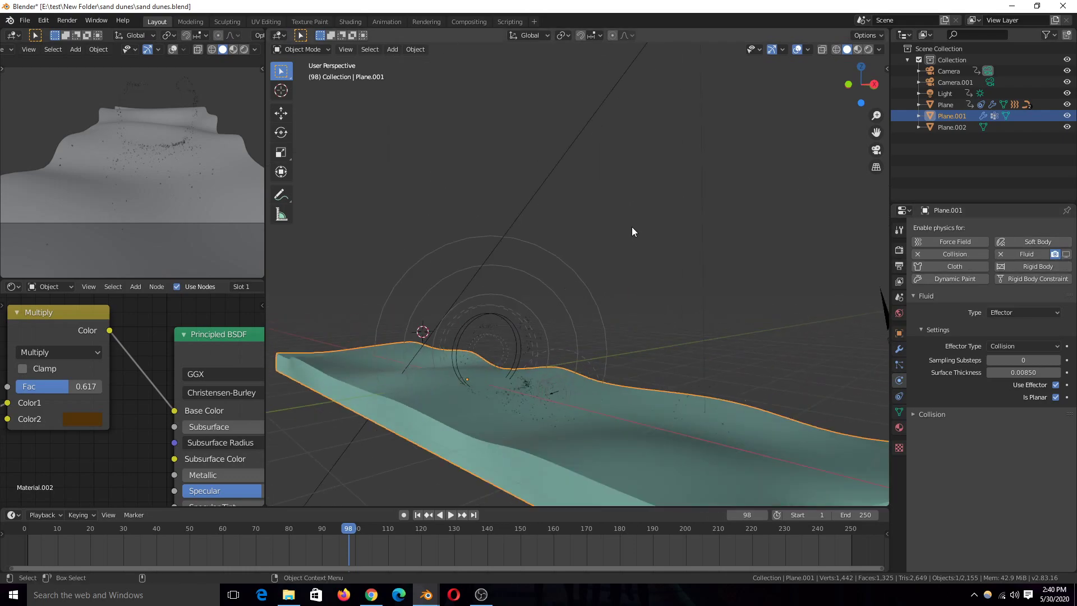
{"action": "left_click", "coordinate": [496, 327]}
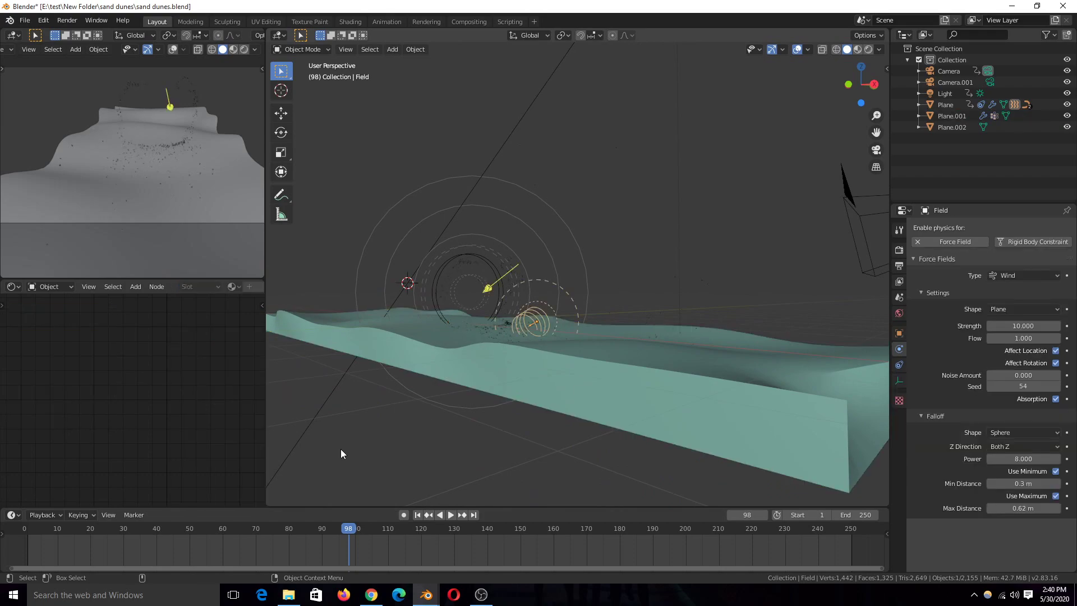
{"action": "left_click", "coordinate": [502, 335]}
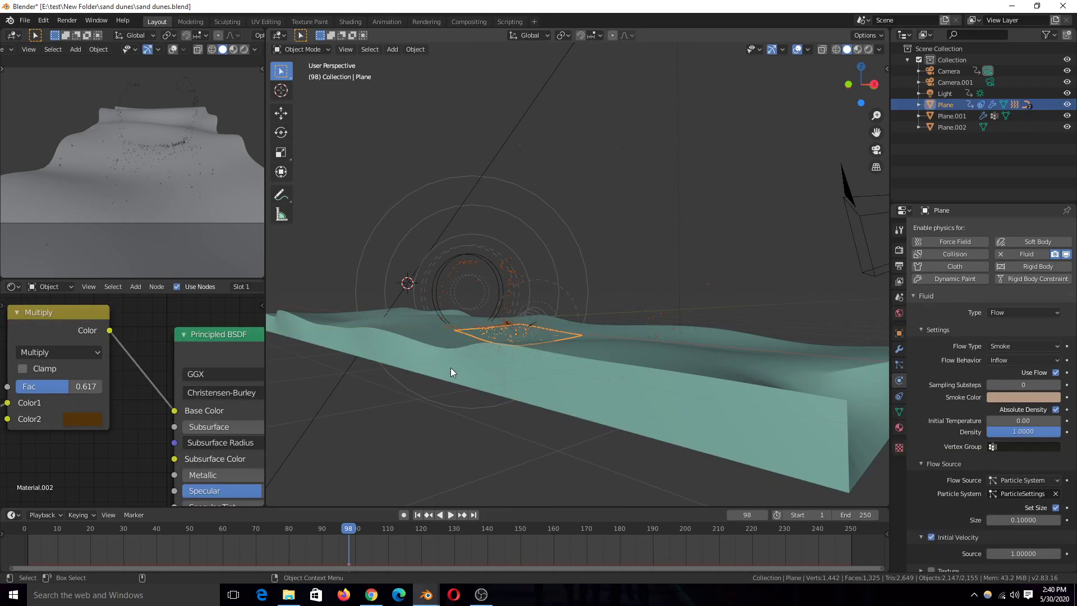
Step: Rewind the animation to frame 0 and orbit around the scene
{"action": "left_click", "coordinate": [15, 537]}
{"action": "middle_click_drag", "start_coordinate": [356, 391], "coordinate": [664, 335]}
{"action": "middle_click_drag", "start_coordinate": [537, 299], "coordinate": [592, 339]}
{"action": "middle_click_drag", "start_coordinate": [715, 262], "coordinate": [794, 235]}
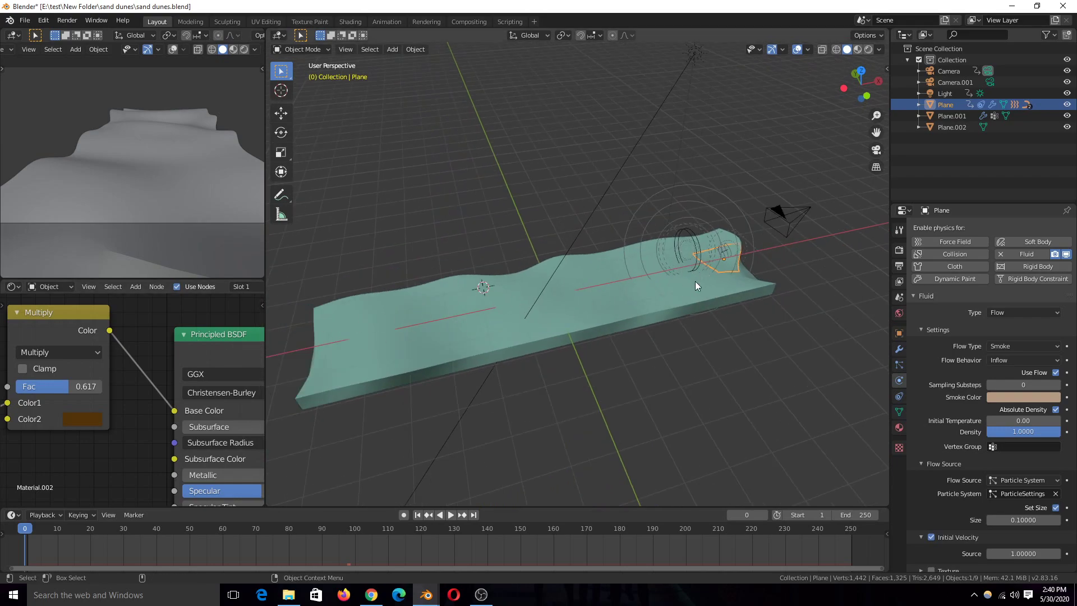
Step: Add a plane in top view, stretch it along X into a long strip, and place it over the dune
{"action": "key", "text": "KP_7"}
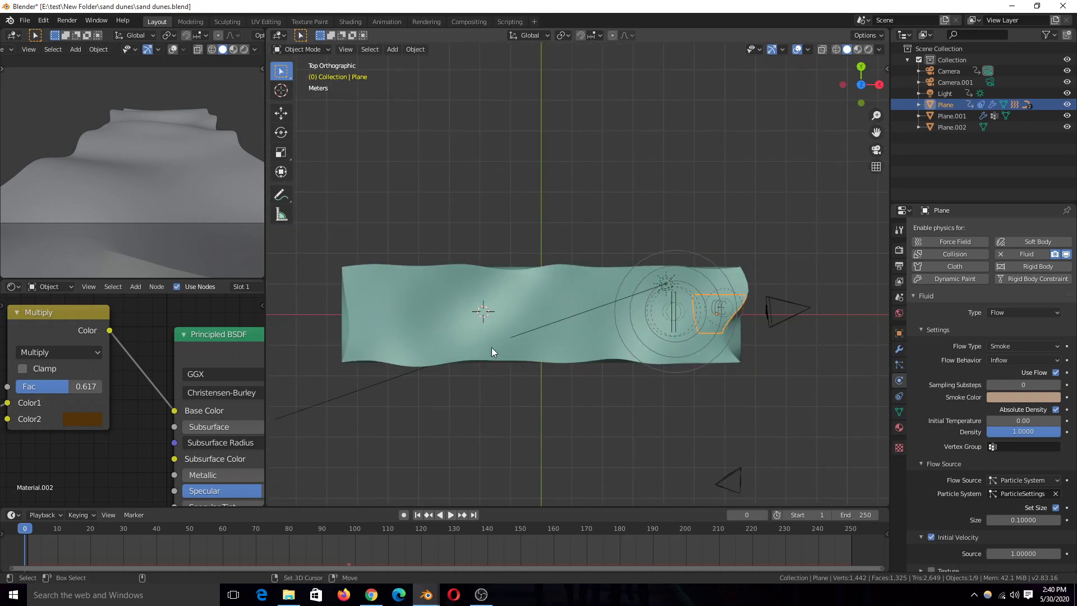
{"action": "key", "text": "shift+a"}
{"action": "mouse_move", "coordinate": [500, 316]}
{"action": "left_click", "coordinate": [539, 318]}
{"action": "key", "text": "s"}
{"action": "left_click", "coordinate": [564, 322]}
{"action": "key", "text": "s"}
{"action": "key", "text": "x"}
{"action": "left_click", "coordinate": [770, 312]}
{"action": "key", "text": "g"}
{"action": "left_click", "coordinate": [750, 314]}
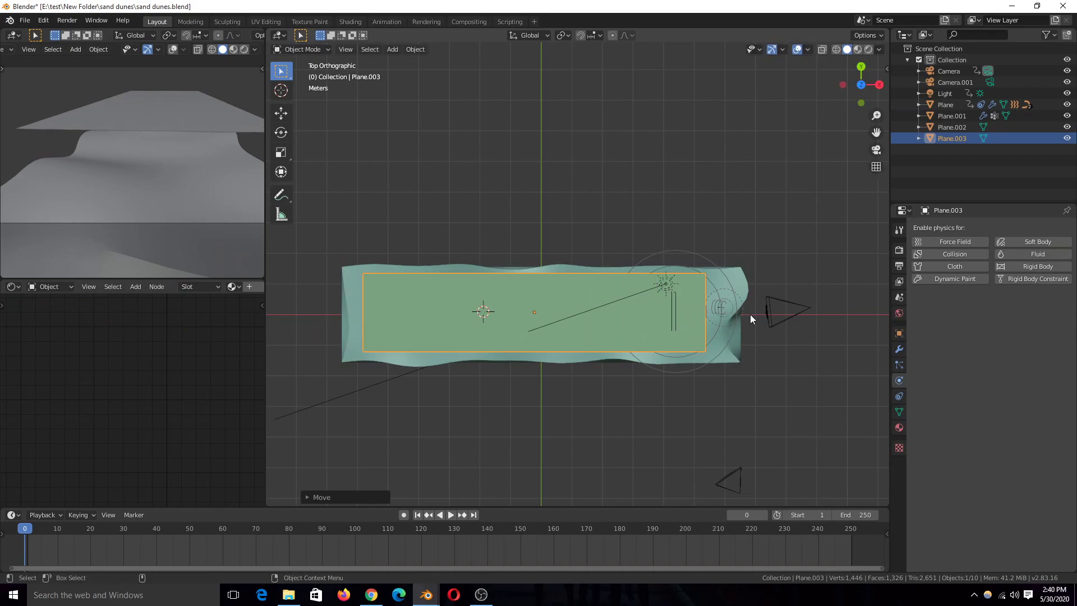
{"action": "middle_click_drag", "start_coordinate": [750, 314], "coordinate": [680, 262]}
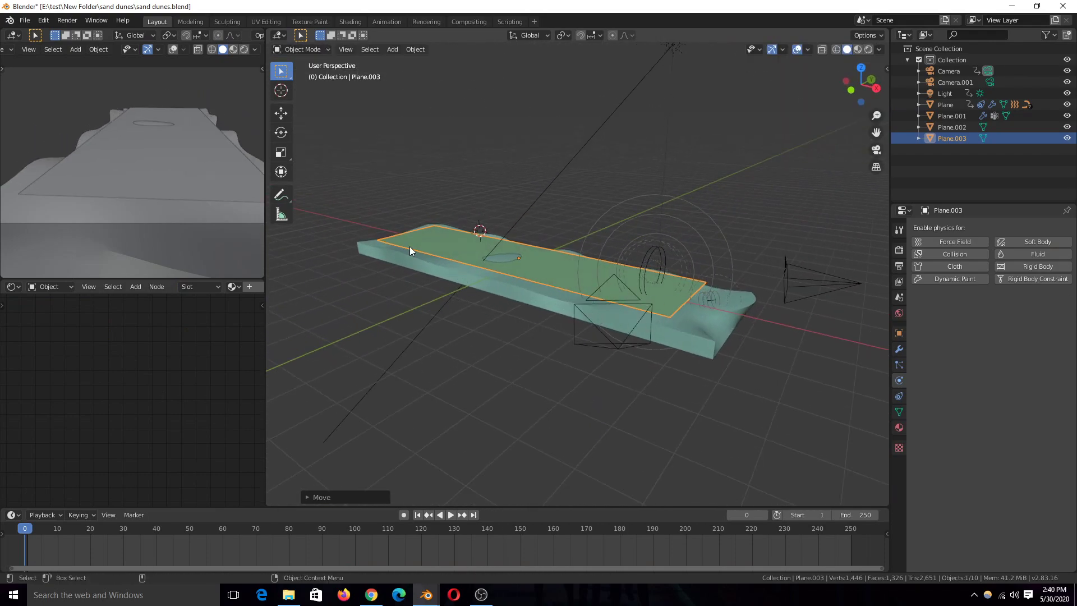
Step: Give the strip a particle system and set its Gravity field weight to 0
{"action": "left_click", "coordinate": [894, 363]}
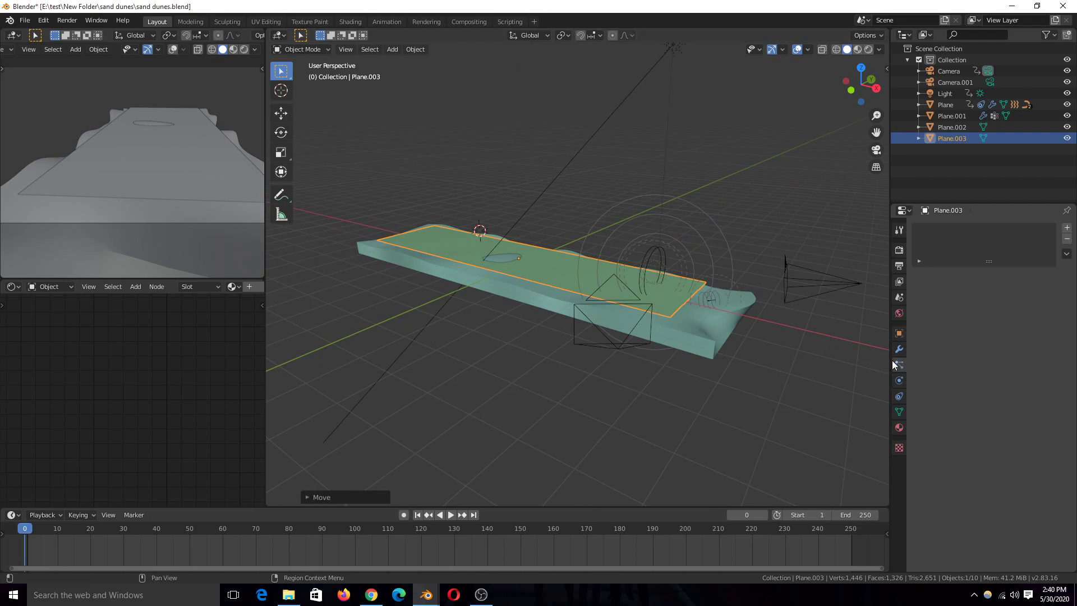
{"action": "left_click", "coordinate": [1069, 228]}
{"action": "key", "text": "space"}
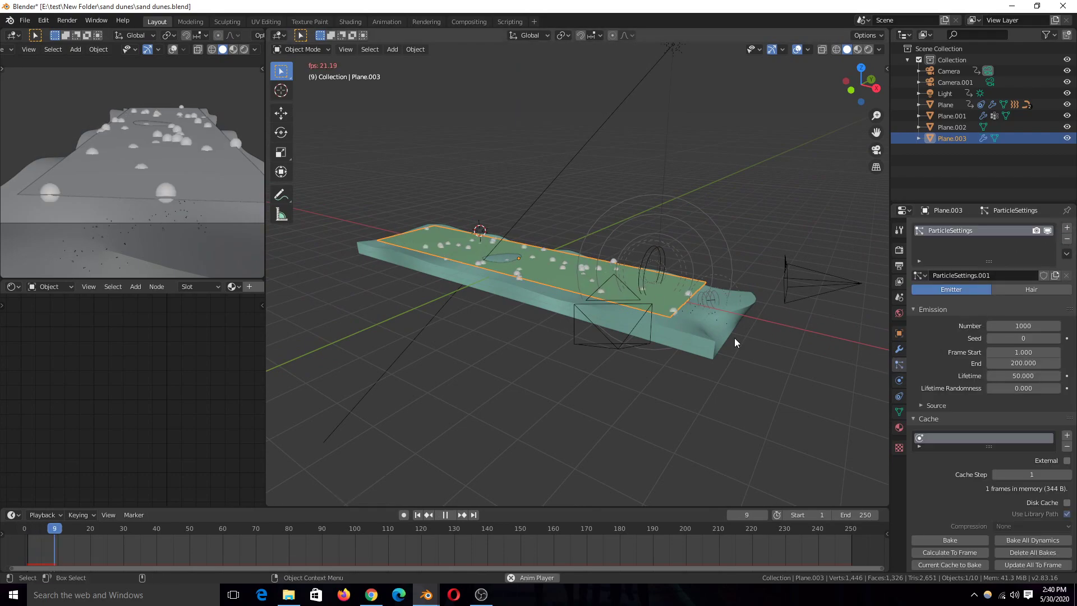
{"action": "scroll", "coordinate": [982, 502], "scroll_direction": "down", "scroll_amount": 10}
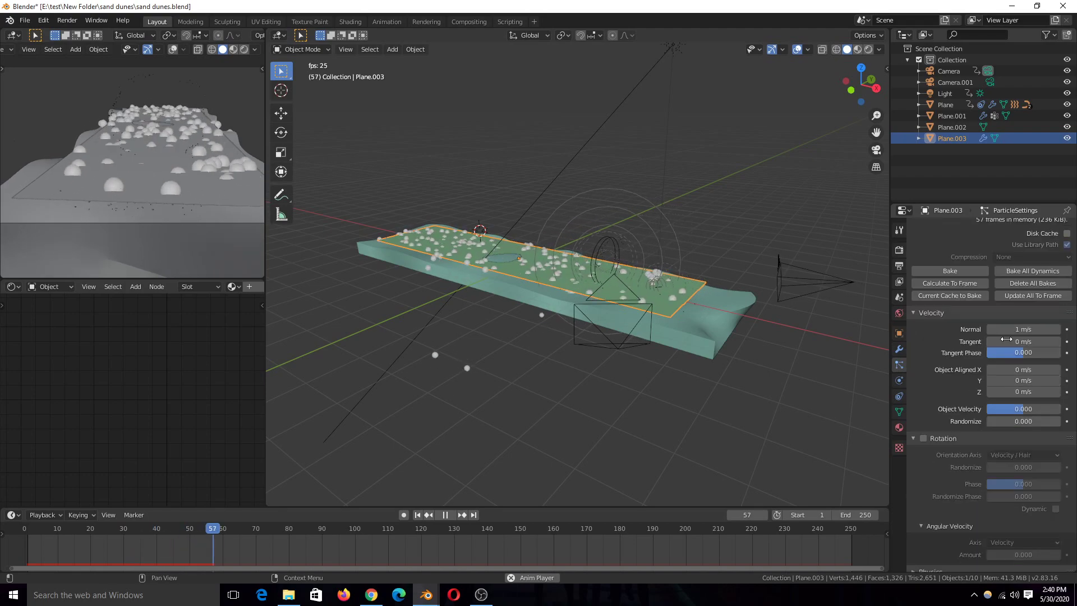
{"action": "scroll", "coordinate": [956, 483], "scroll_direction": "down", "scroll_amount": 8}
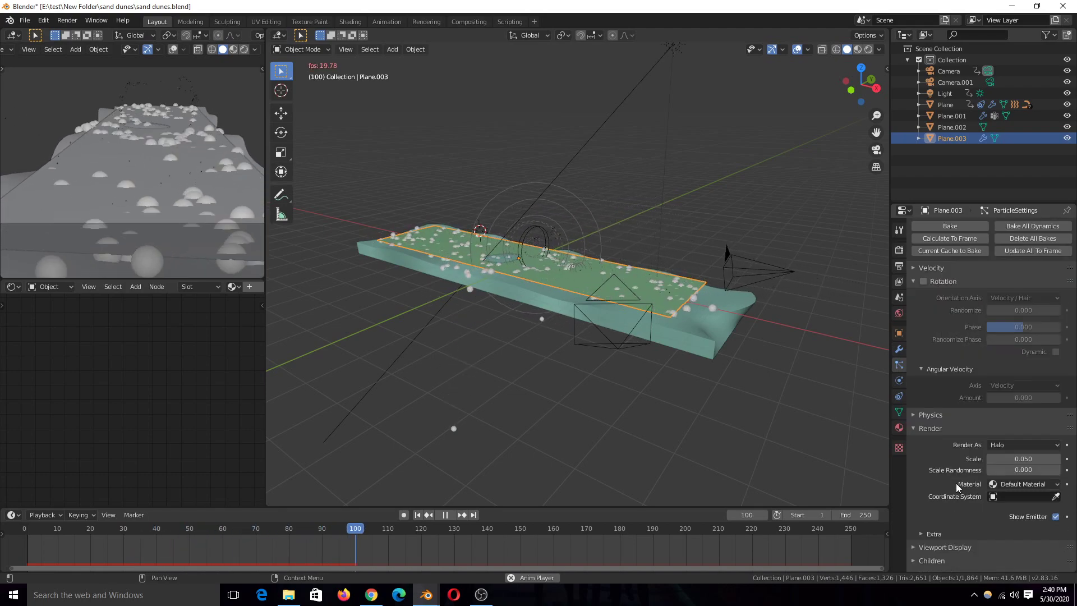
{"action": "left_click", "coordinate": [947, 512]}
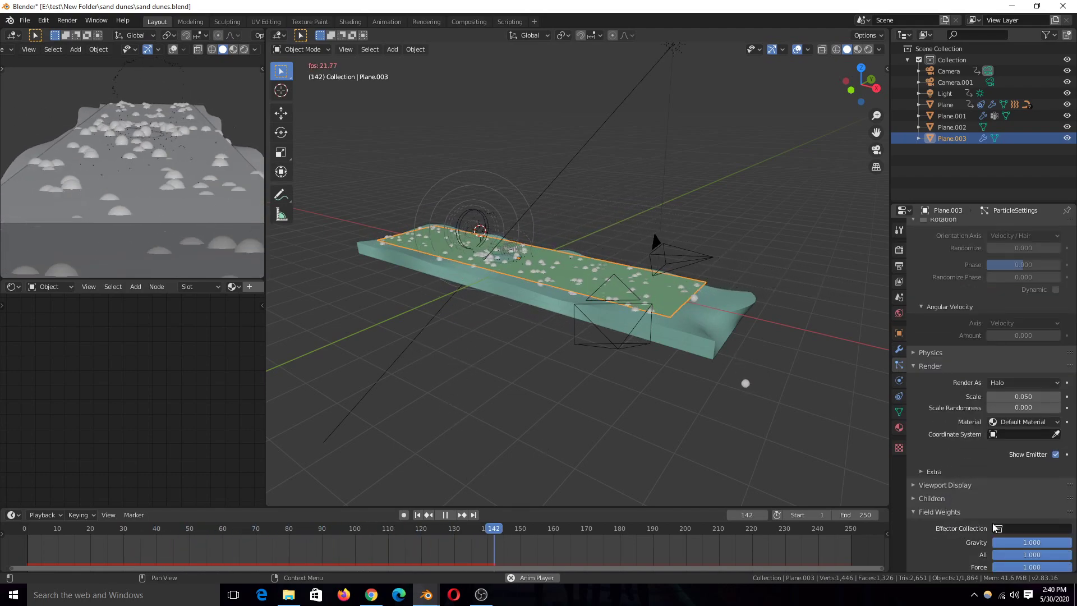
{"action": "left_click_drag", "start_coordinate": [1032, 543], "coordinate": [1005, 543]}
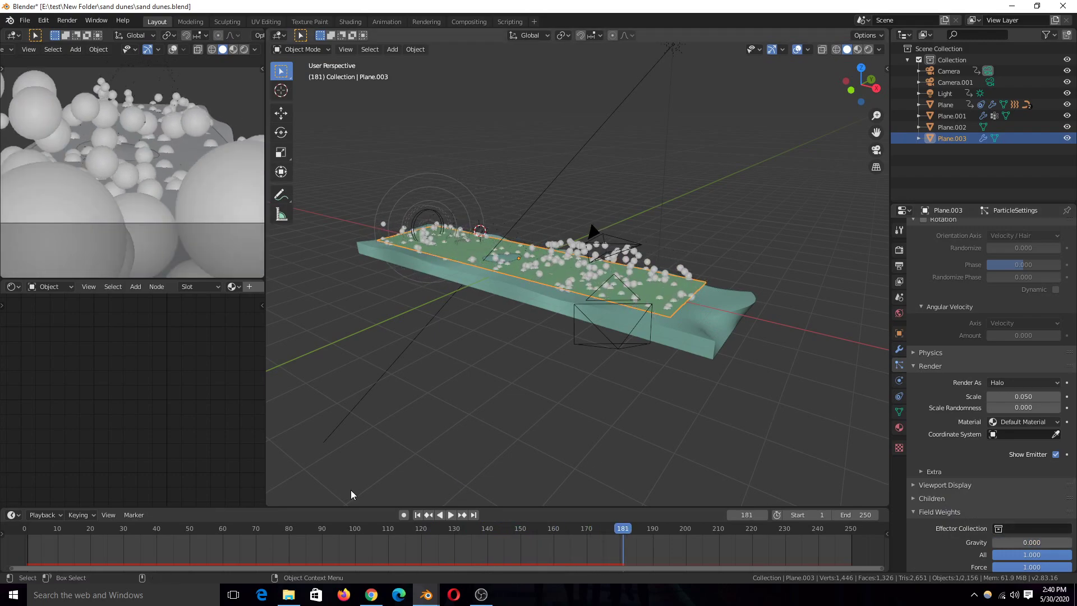
{"action": "key", "text": "shift+Left"}
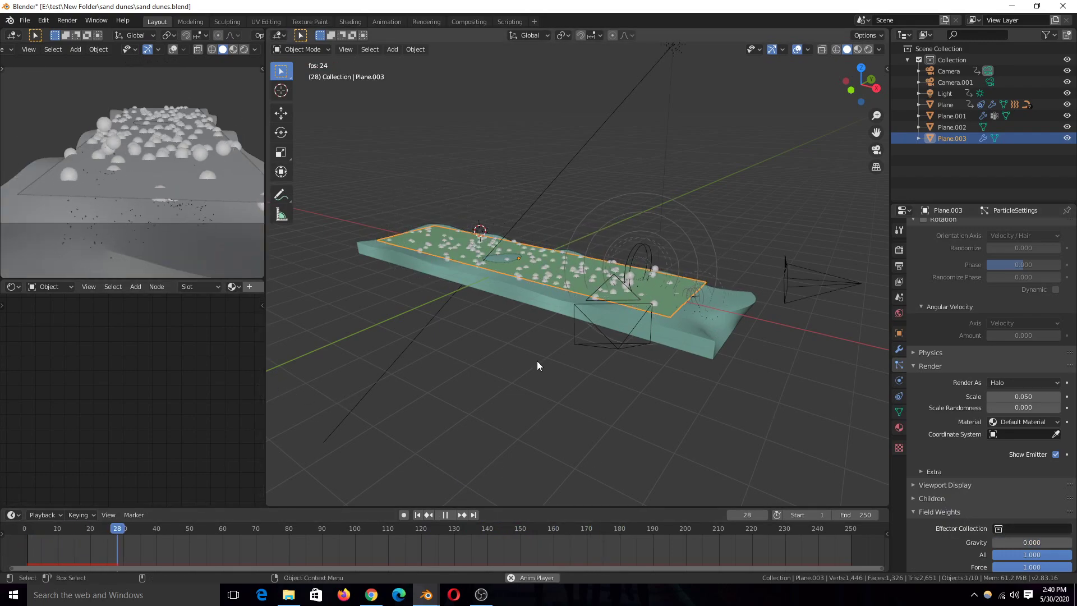
{"action": "key", "text": "space"}
{"action": "scroll", "coordinate": [627, 311], "scroll_direction": "up", "scroll_amount": 5}
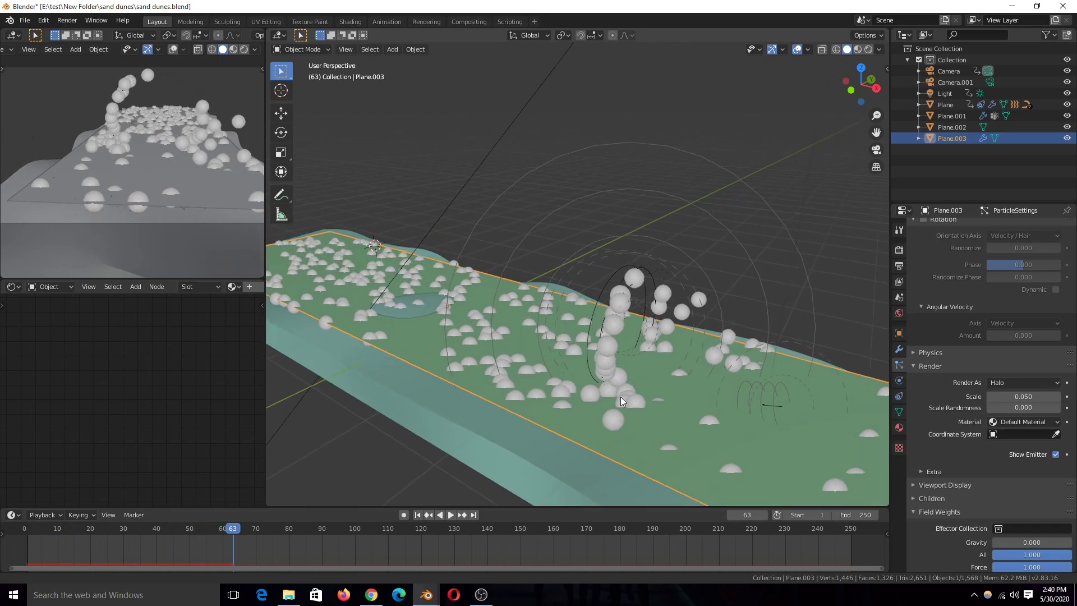
{"action": "scroll", "coordinate": [1031, 330], "scroll_direction": "up", "scroll_amount": 15}
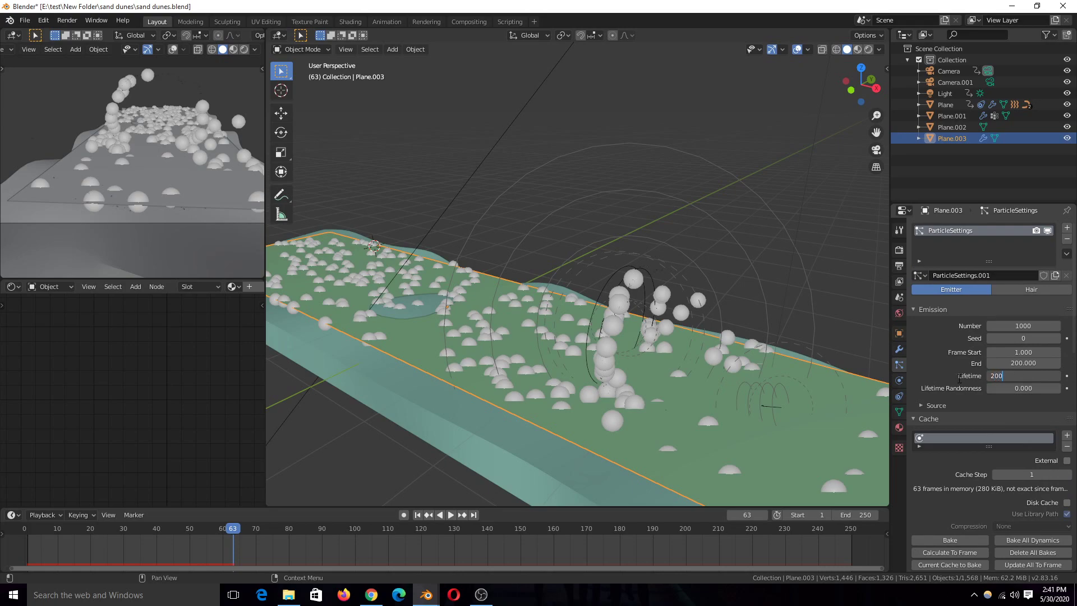
Step: Set the particle Lifetime to 250 and replay the strip from frame 0
{"action": "key", "text": "Return"}
{"action": "left_click", "coordinate": [26, 539]}
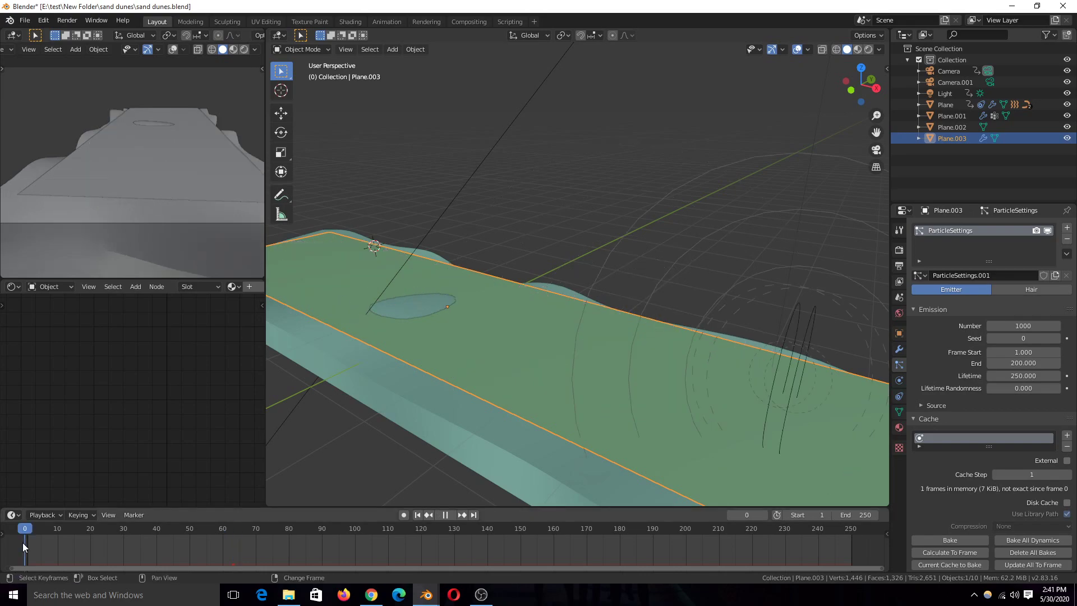
{"action": "scroll", "coordinate": [566, 332], "scroll_direction": "down", "scroll_amount": 5}
{"action": "middle_click_drag", "start_coordinate": [566, 332], "coordinate": [768, 278]}
{"action": "scroll", "coordinate": [783, 282], "scroll_direction": "up", "scroll_amount": 3}
{"action": "scroll", "coordinate": [768, 280], "scroll_direction": "down", "scroll_amount": 3}
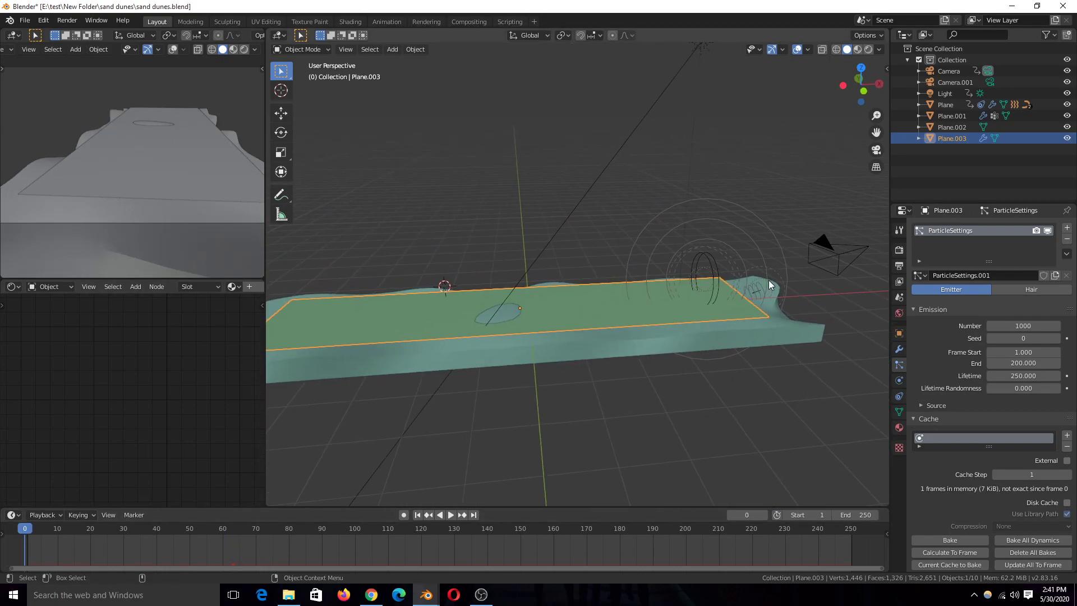
{"action": "key", "text": "space"}
{"action": "key", "text": "space"}
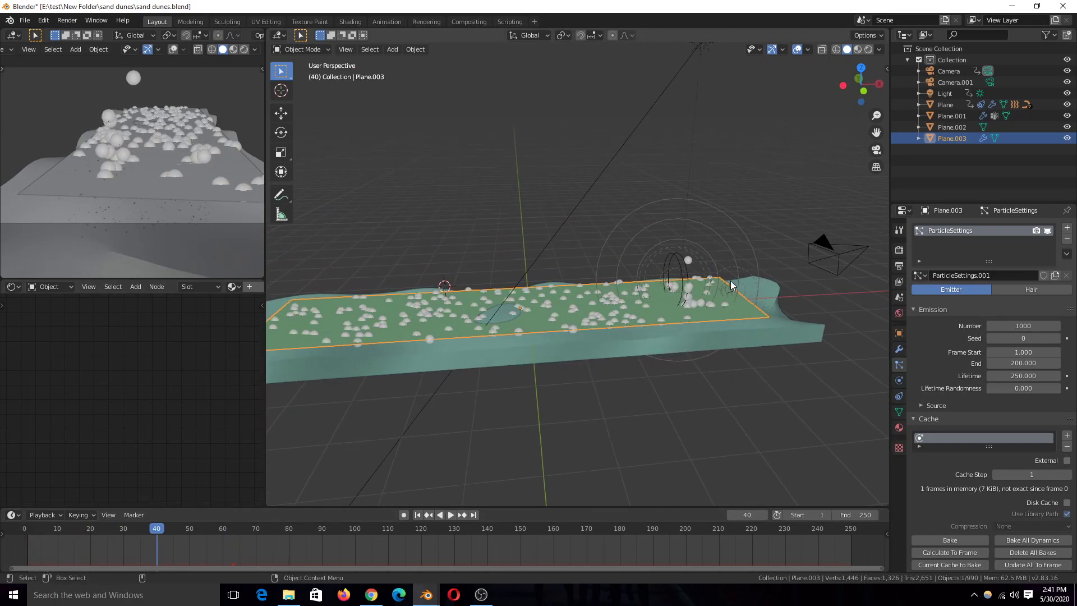
{"action": "scroll", "coordinate": [600, 260], "scroll_direction": "up", "scroll_amount": 3}
{"action": "middle_click_drag", "start_coordinate": [600, 260], "coordinate": [672, 270]}
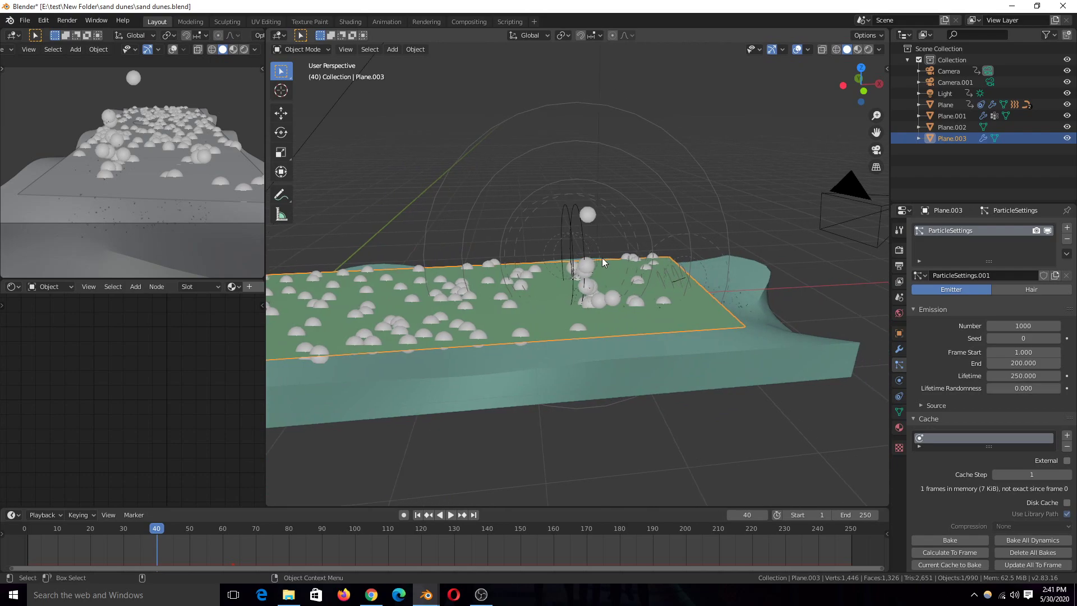
{"action": "middle_click_drag", "start_coordinate": [551, 269], "coordinate": [750, 268]}
{"action": "scroll", "coordinate": [701, 278], "scroll_direction": "down", "scroll_amount": 3}
Step: Watch the particles swirl from several angles, stopping playback at frame 183
{"action": "key", "text": "space"}
{"action": "middle_click_drag", "start_coordinate": [634, 275], "coordinate": [579, 288]}
{"action": "key", "text": "space"}
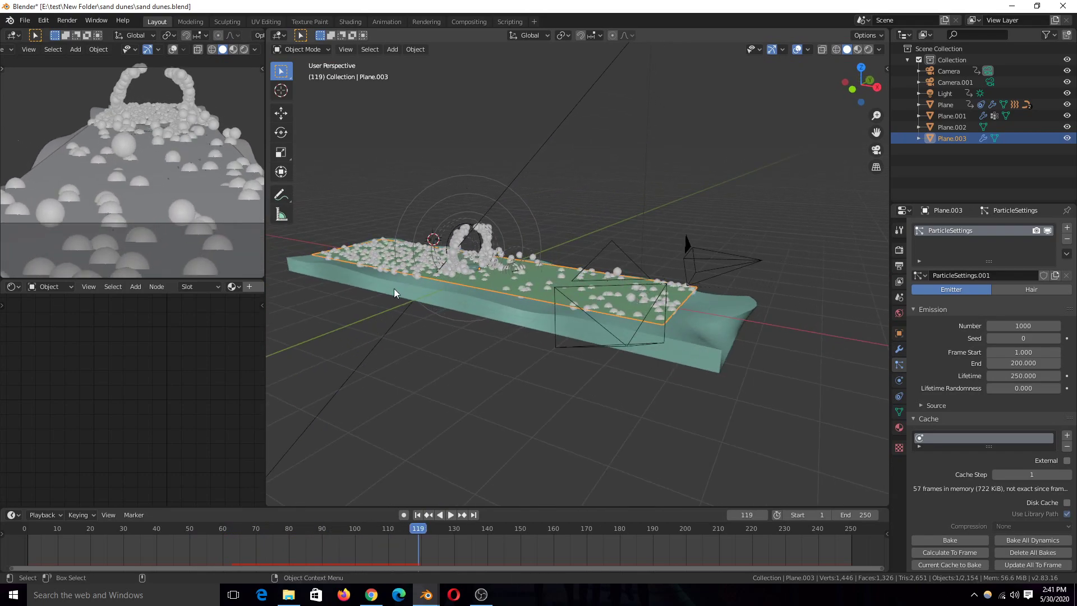
{"action": "key", "text": "space"}
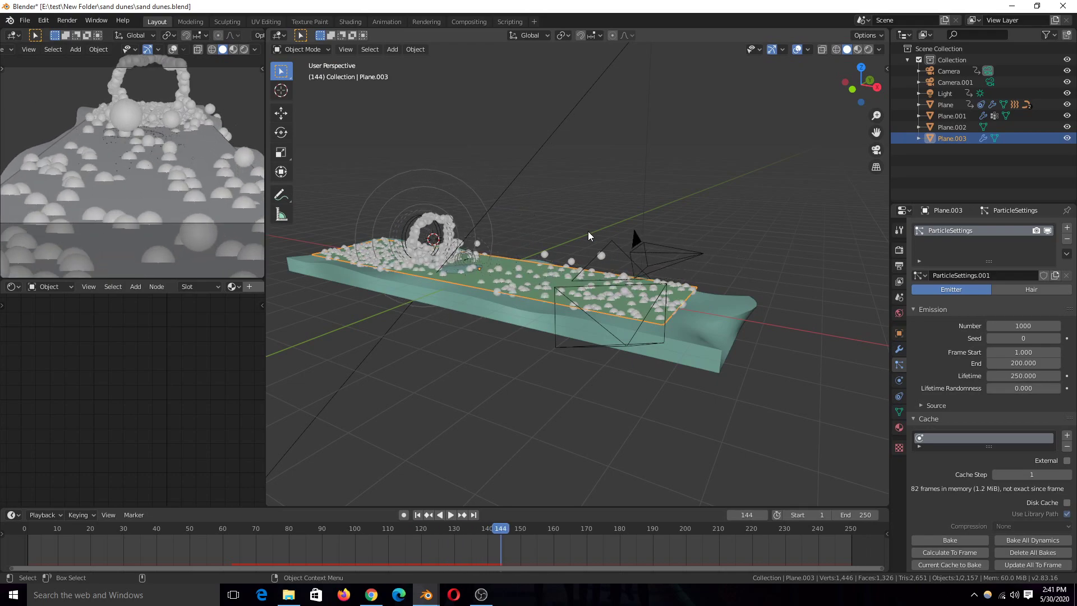
{"action": "key", "text": "space"}
{"action": "middle_click_drag", "start_coordinate": [588, 231], "coordinate": [447, 264]}
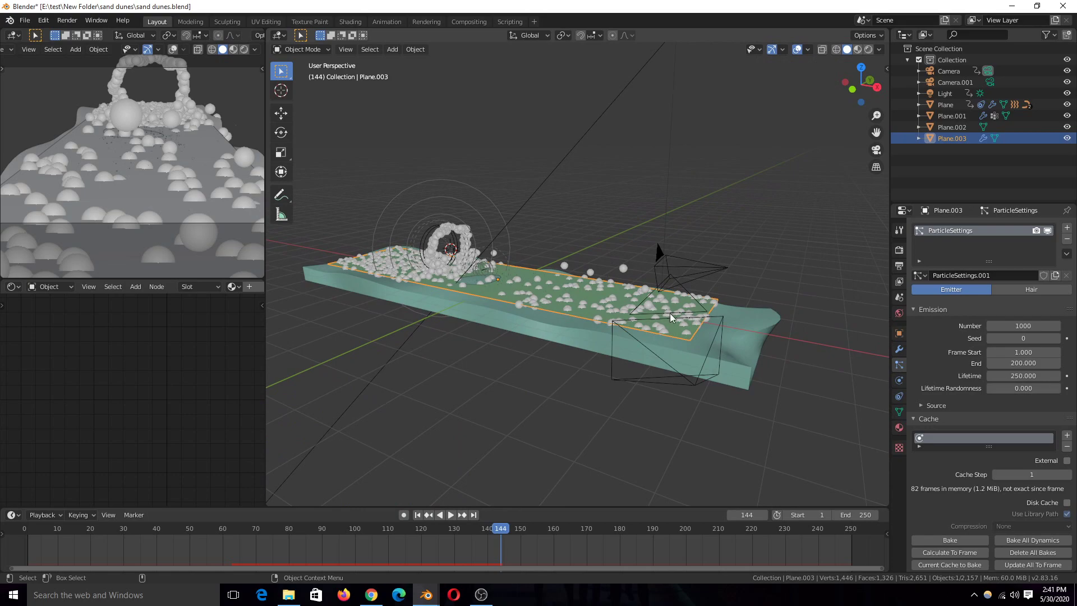
{"action": "scroll", "coordinate": [576, 300], "scroll_direction": "up", "scroll_amount": 3}
{"action": "middle_click_drag", "start_coordinate": [455, 452], "coordinate": [647, 319]}
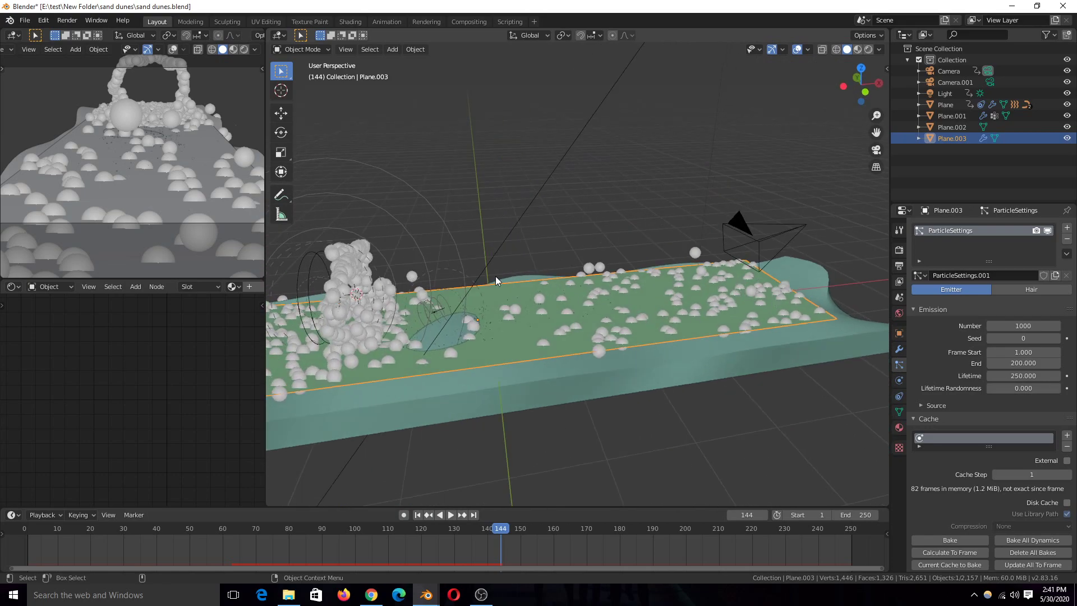
{"action": "middle_click_drag", "start_coordinate": [496, 276], "coordinate": [569, 284]}
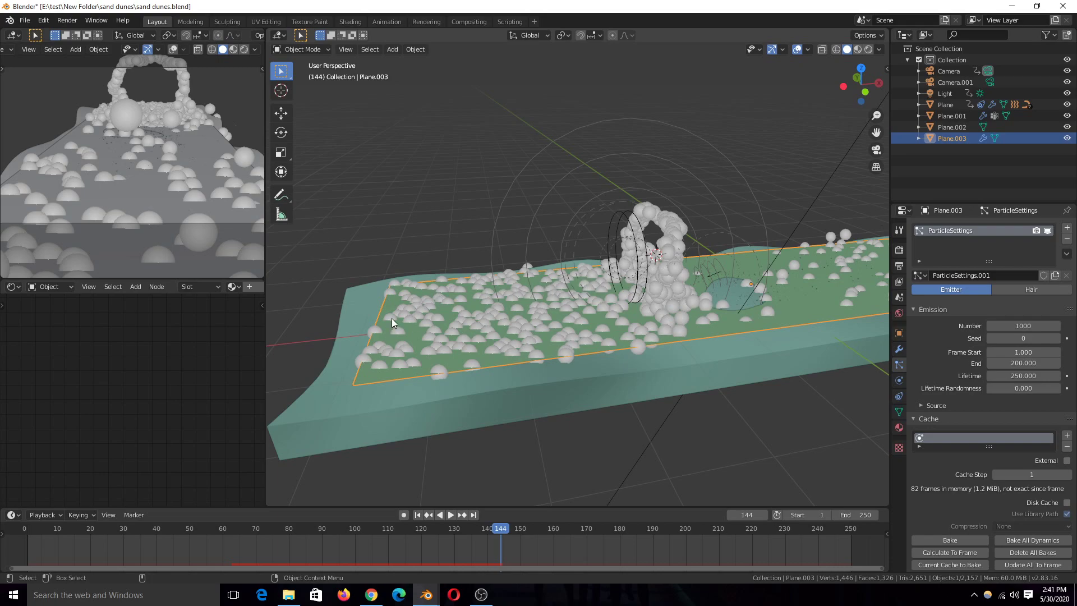
{"action": "key", "text": "space"}
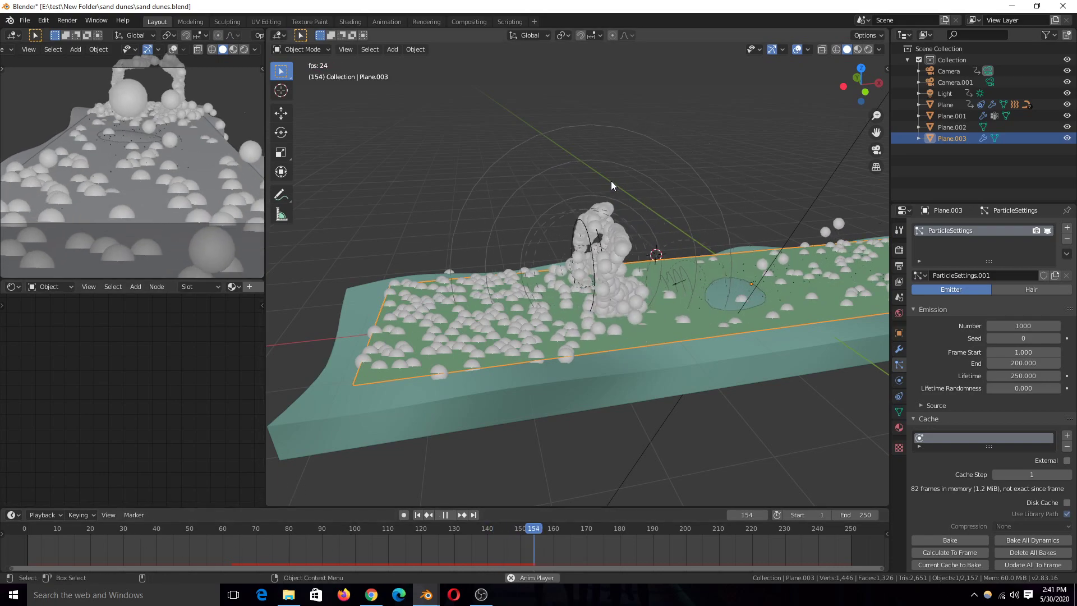
{"action": "key", "text": "space"}
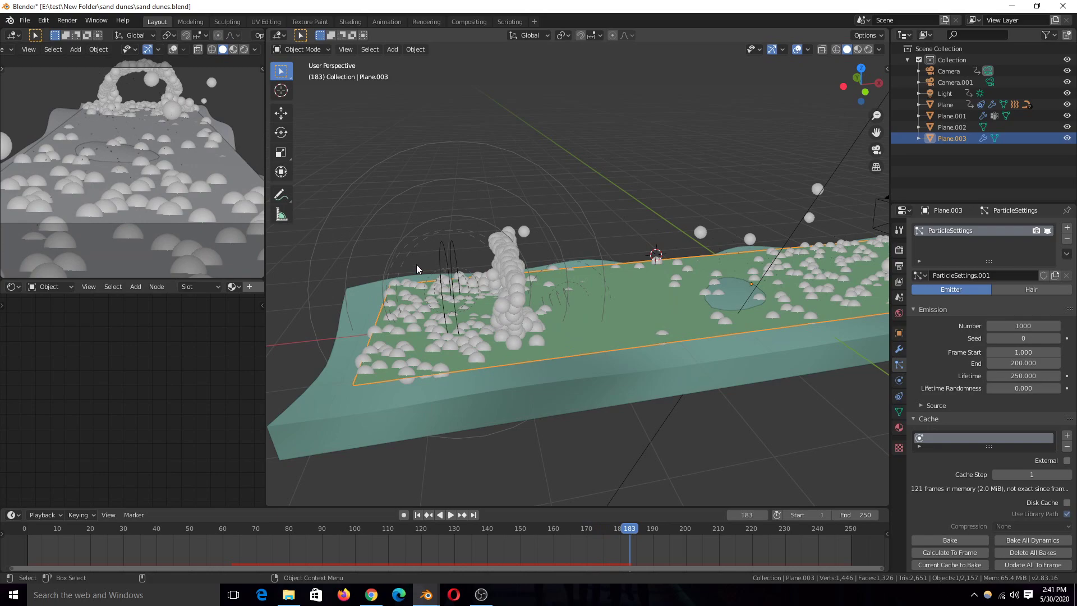
Step: Replay from frame 0 once more and reselect the Plane.003 emitter
{"action": "left_click", "coordinate": [12, 558]}
{"action": "middle_click_drag", "start_coordinate": [435, 334], "coordinate": [414, 295]}
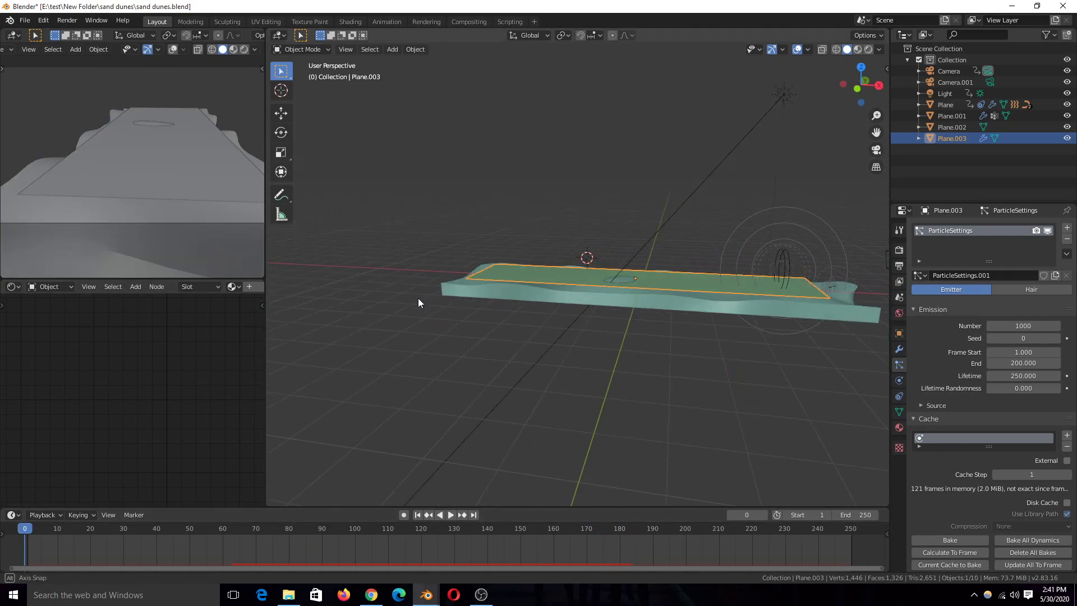
{"action": "key", "text": "space"}
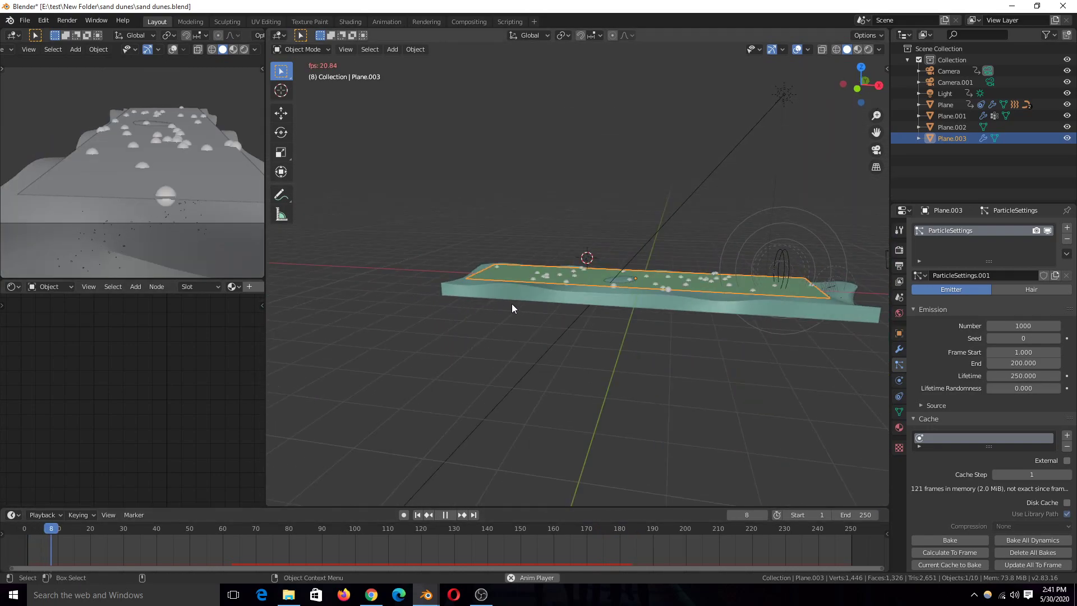
{"action": "key", "text": "space"}
{"action": "left_click", "coordinate": [763, 285]}
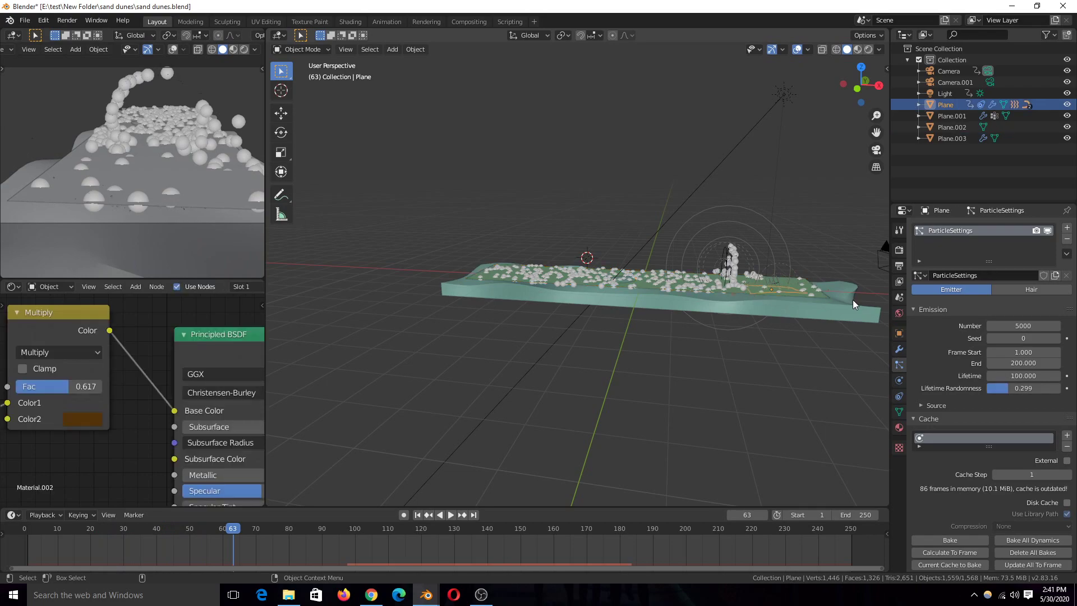
{"action": "left_click", "coordinate": [675, 285]}
{"action": "middle_click_drag", "start_coordinate": [675, 285], "coordinate": [638, 305]}
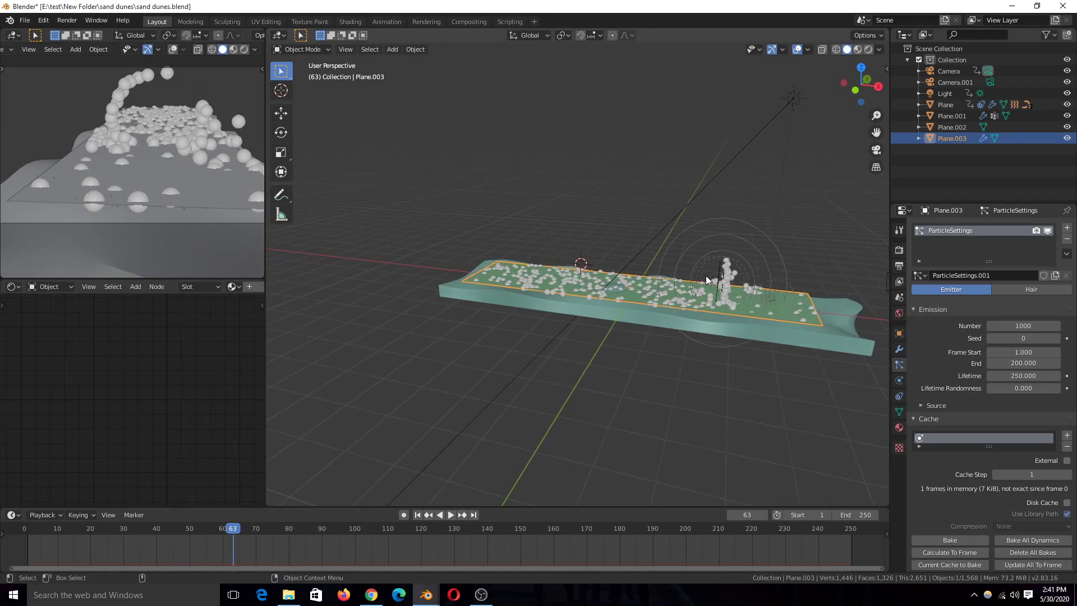
Step: Raise the particle emission Number to 10000 and play back the denser particles
{"action": "left_click", "coordinate": [1032, 325]}
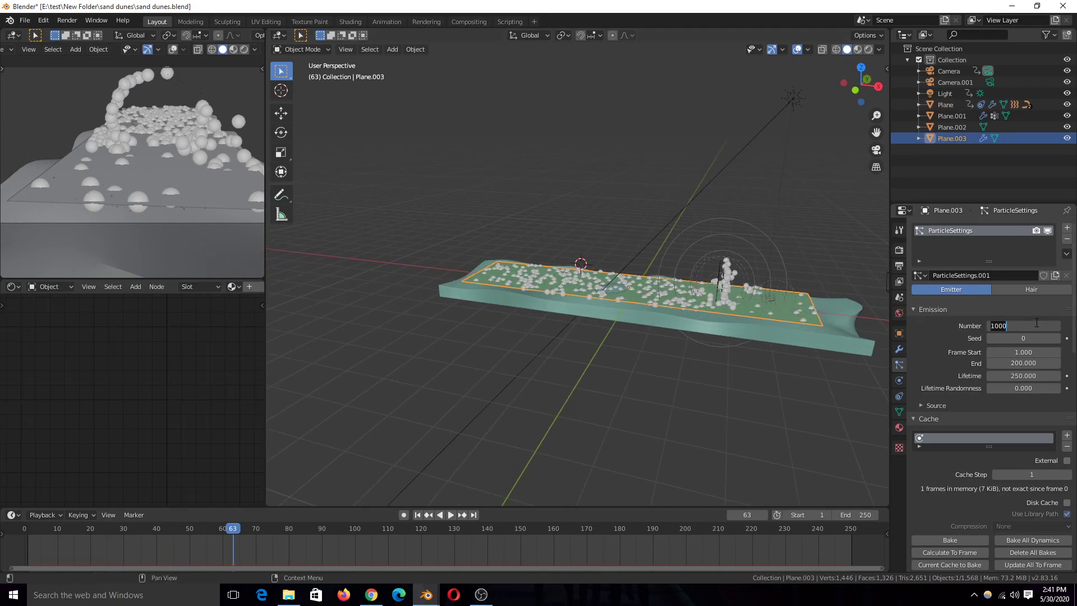
{"action": "type", "text": "0"}
{"action": "key", "text": "Return"}
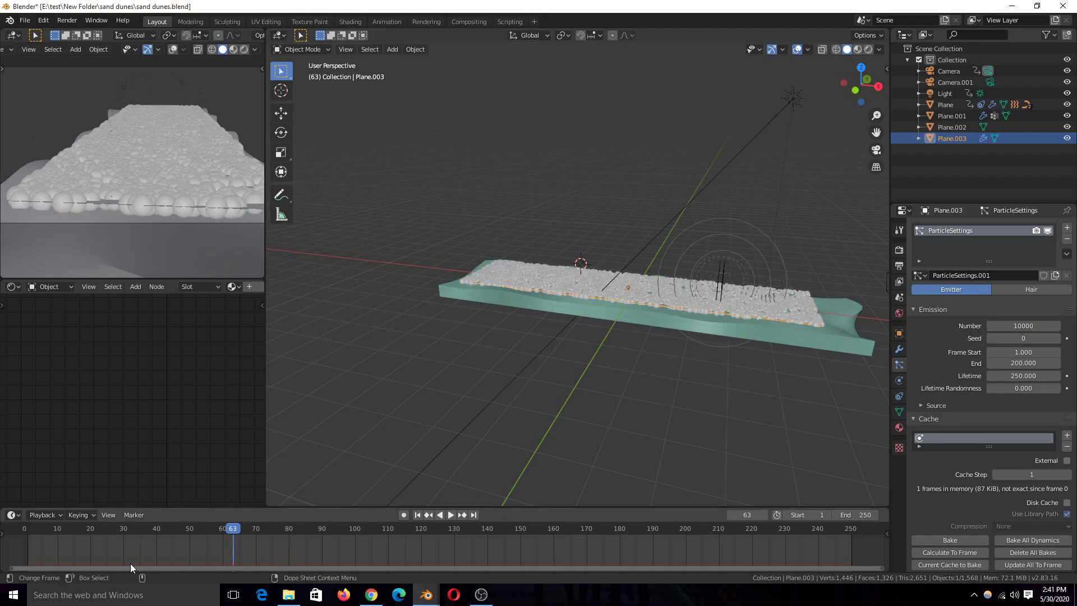
{"action": "key", "text": "shift+Left"}
{"action": "key", "text": "space"}
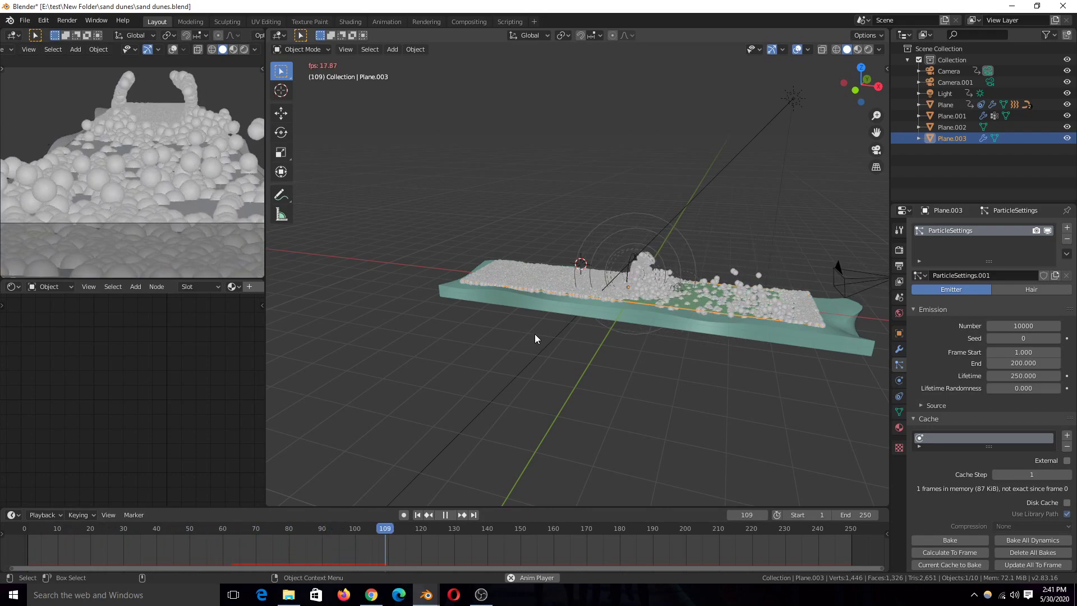
{"action": "key", "text": "space"}
Step: Delete the Plane.003 emitter strip from the scene
{"action": "left_click", "coordinate": [727, 303]}
{"action": "key", "text": "Delete"}
{"action": "middle_click_drag", "start_coordinate": [727, 301], "coordinate": [675, 308]}
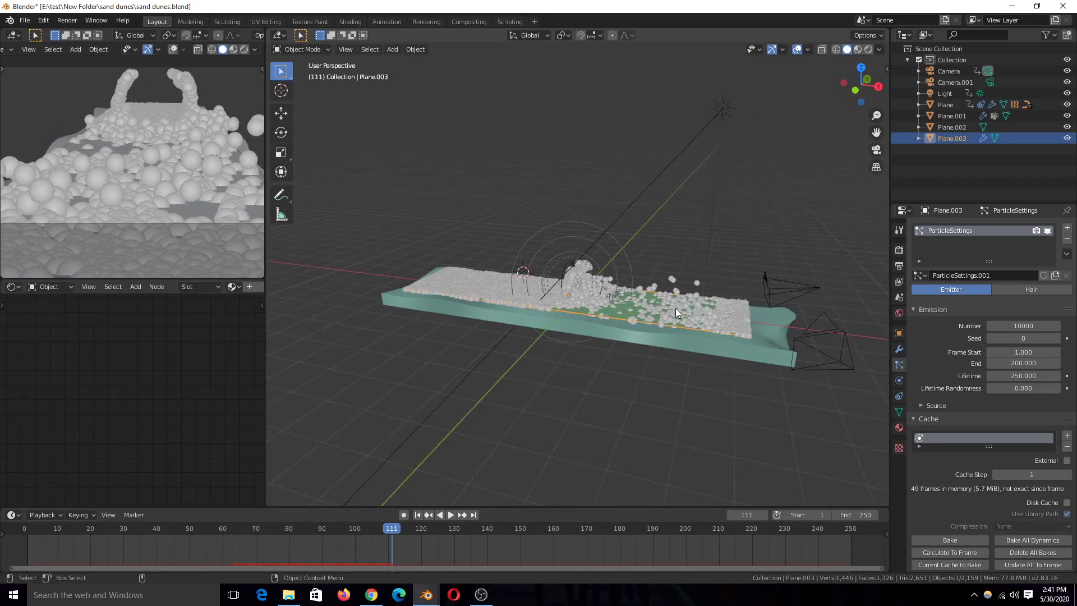
Step: Rewind to frame 0 and restore the deleted Plane.003 emitter strip
{"action": "left_click", "coordinate": [9, 553]}
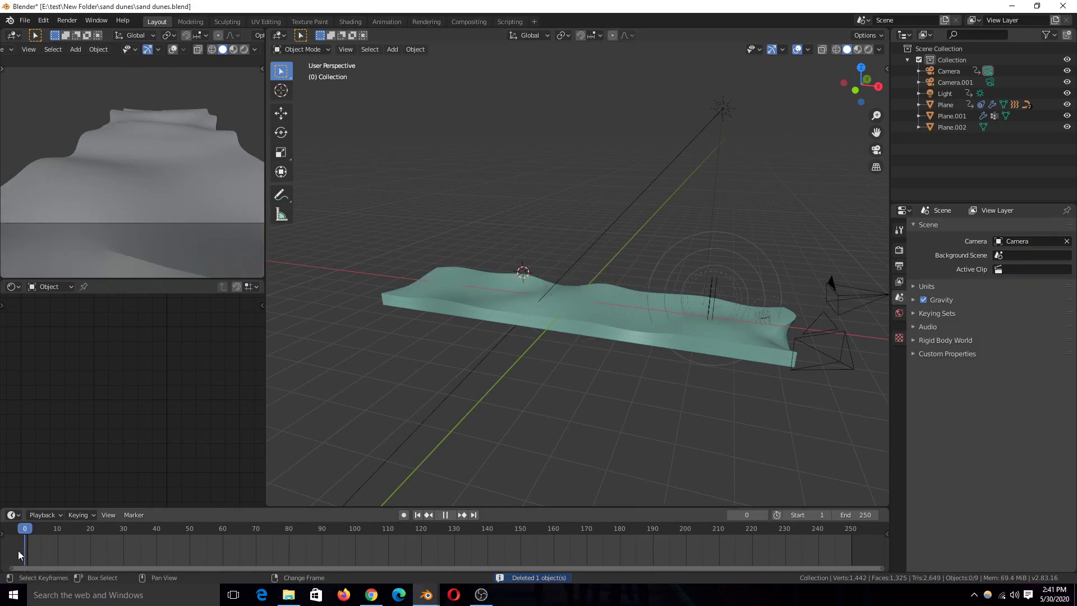
{"action": "scroll", "coordinate": [698, 294], "scroll_direction": "up", "scroll_amount": 6}
{"action": "scroll", "coordinate": [717, 318], "scroll_direction": "down", "scroll_amount": 5}
{"action": "key", "text": "shift+z"}
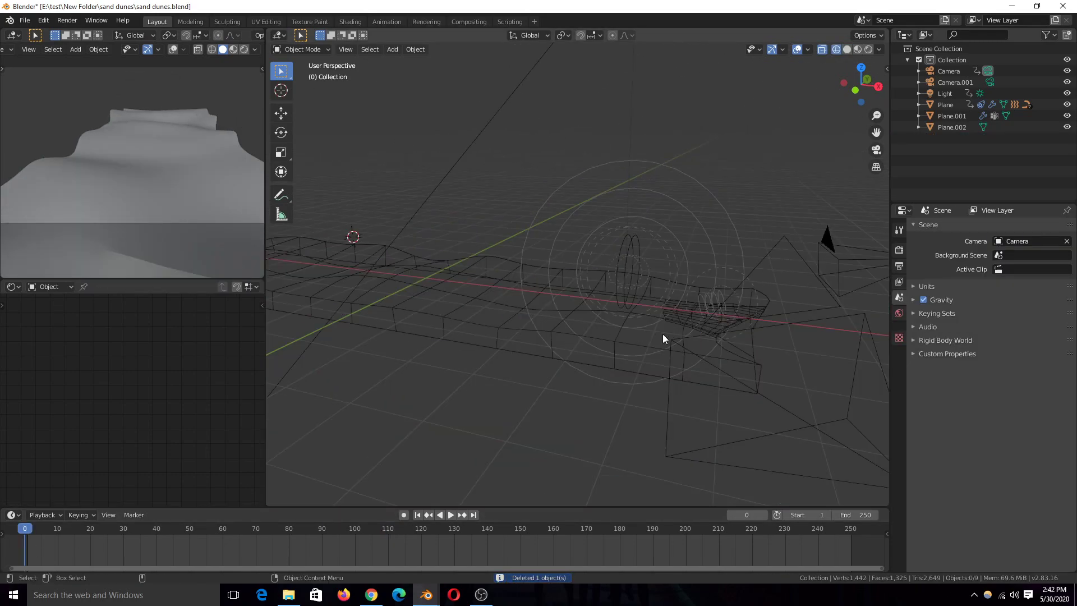
{"action": "left_click", "coordinate": [669, 353]}
{"action": "key", "text": "shift+z"}
{"action": "mouse_move", "coordinate": [670, 353]}
{"action": "middle_mouse_down"}
{"action": "mouse_move", "coordinate": [740, 291]}
{"action": "mouse_move", "coordinate": [708, 324]}
{"action": "middle_mouse_up"}
{"action": "key", "text": "shift+a"}
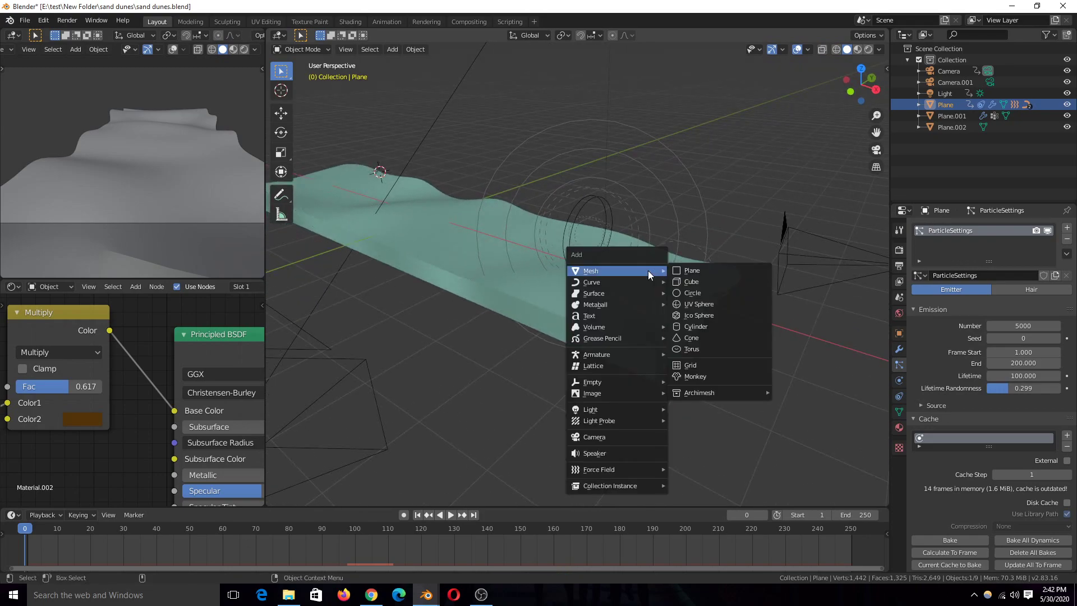
{"action": "key", "text": "Escape"}
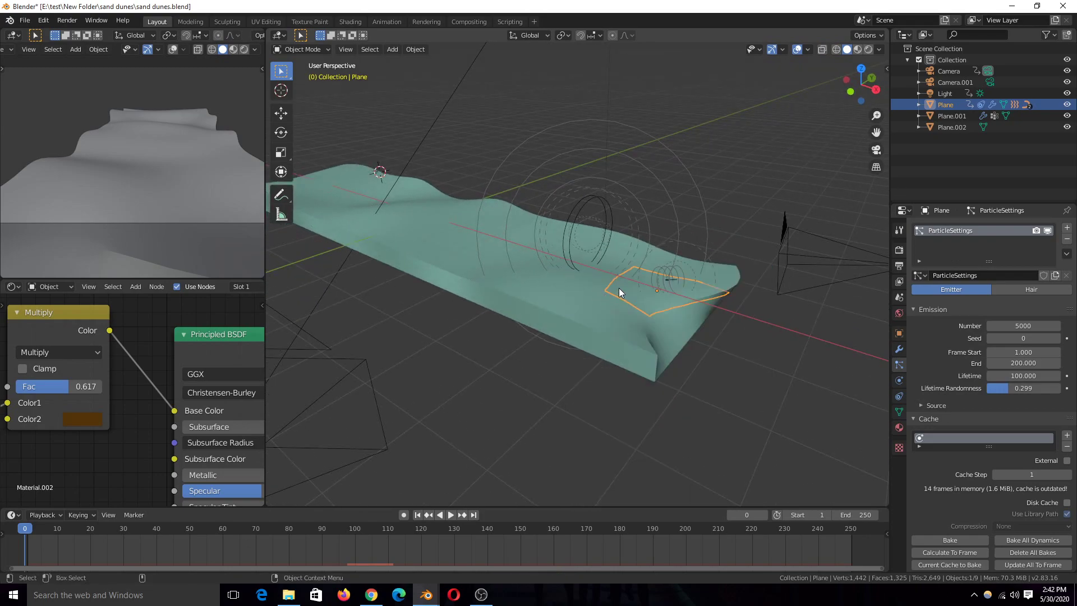
{"action": "middle_click_drag", "start_coordinate": [618, 288], "coordinate": [620, 262]}
{"action": "key", "text": "alt+a"}
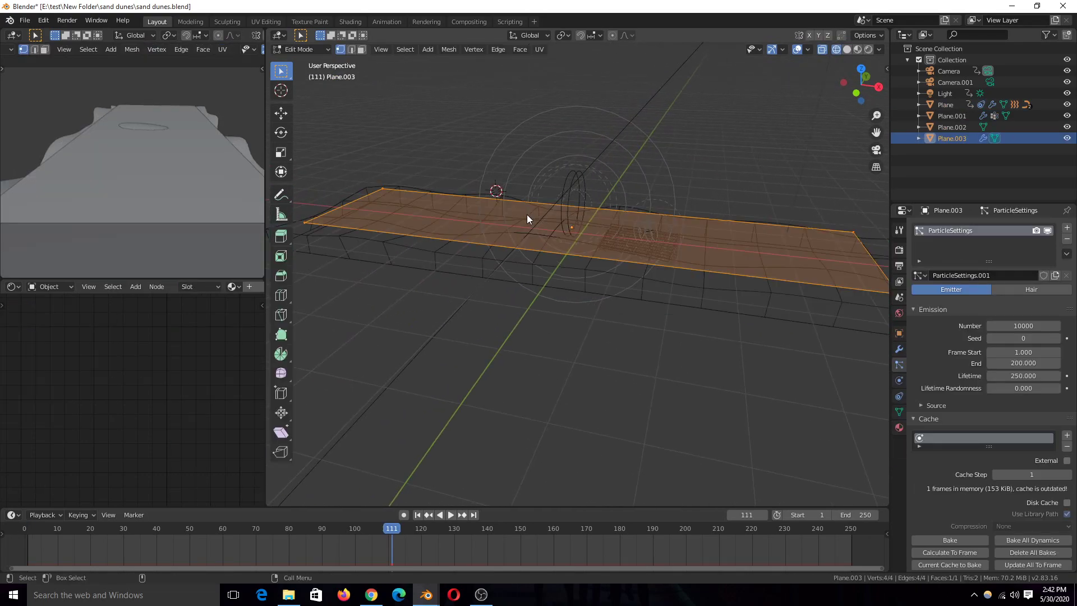
Step: Subdivide Plane.003 with two sets of loop cuts into 12 faces, then leave Edit Mode
{"action": "key", "text": "ctrl+r"}
{"action": "scroll", "coordinate": [538, 200], "scroll_direction": "up", "scroll_amount": 4}
{"action": "left_click", "coordinate": [538, 200]}
{"action": "right_click", "coordinate": [627, 205]}
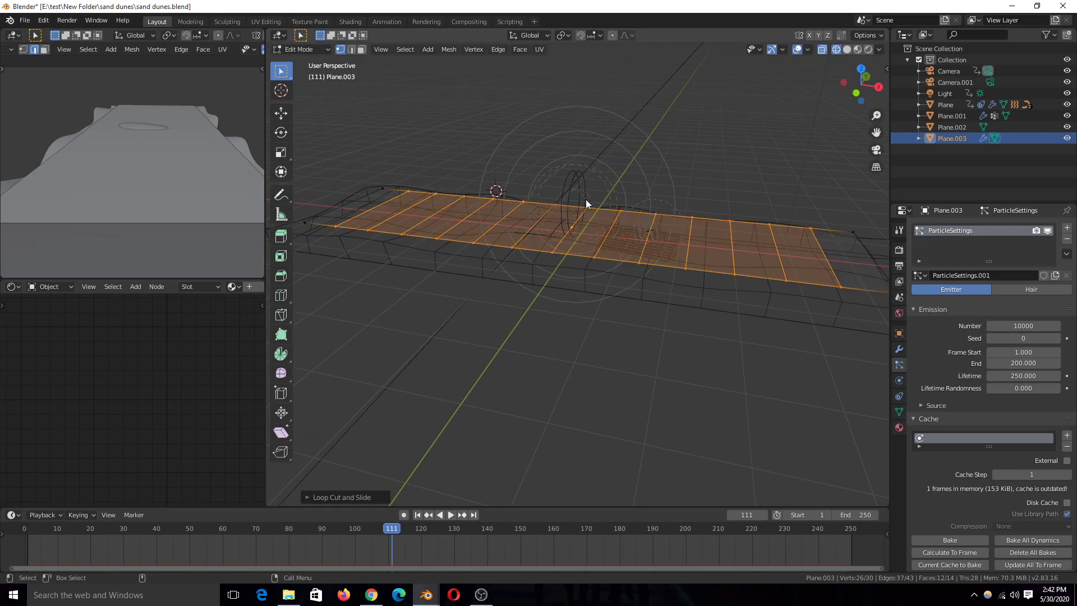
{"action": "middle_click_drag", "start_coordinate": [627, 204], "coordinate": [489, 243]}
{"action": "key", "text": "ctrl+r"}
{"action": "left_click", "coordinate": [494, 211]}
{"action": "right_click", "coordinate": [495, 211]}
{"action": "key", "text": "Tab"}
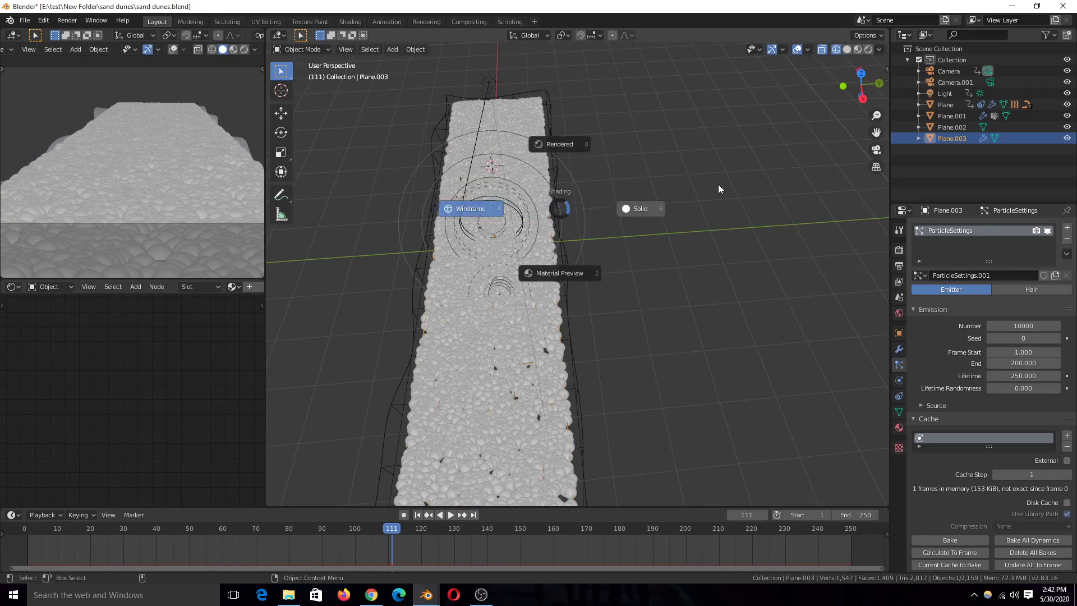
Step: Play the 10000 particles across the cut plane, stopping at frame 141
{"action": "middle_click_drag", "start_coordinate": [721, 183], "coordinate": [743, 227]}
{"action": "key", "text": "space"}
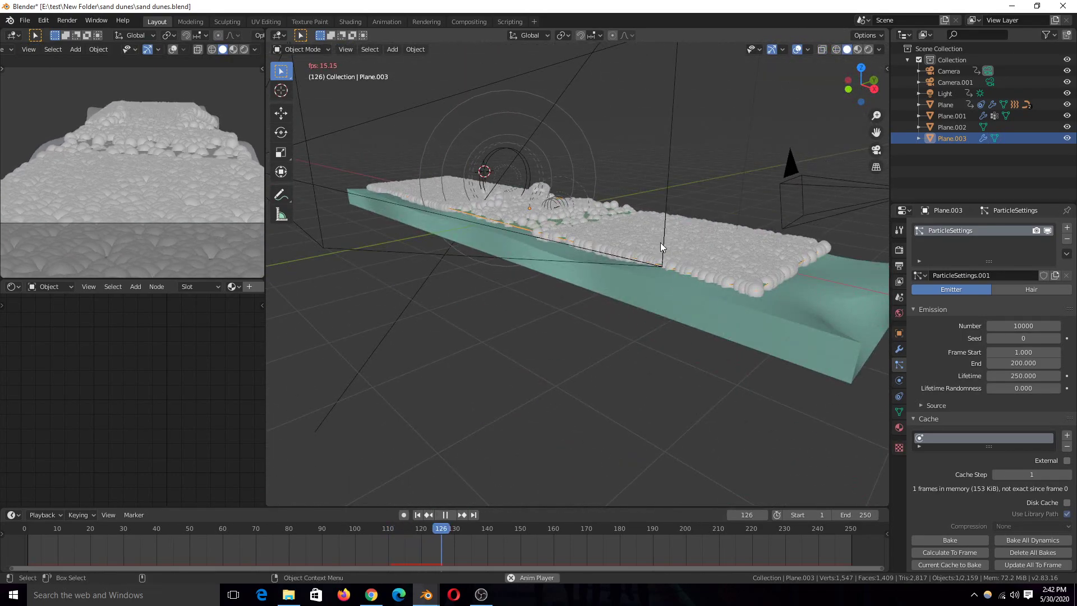
{"action": "key", "text": "space"}
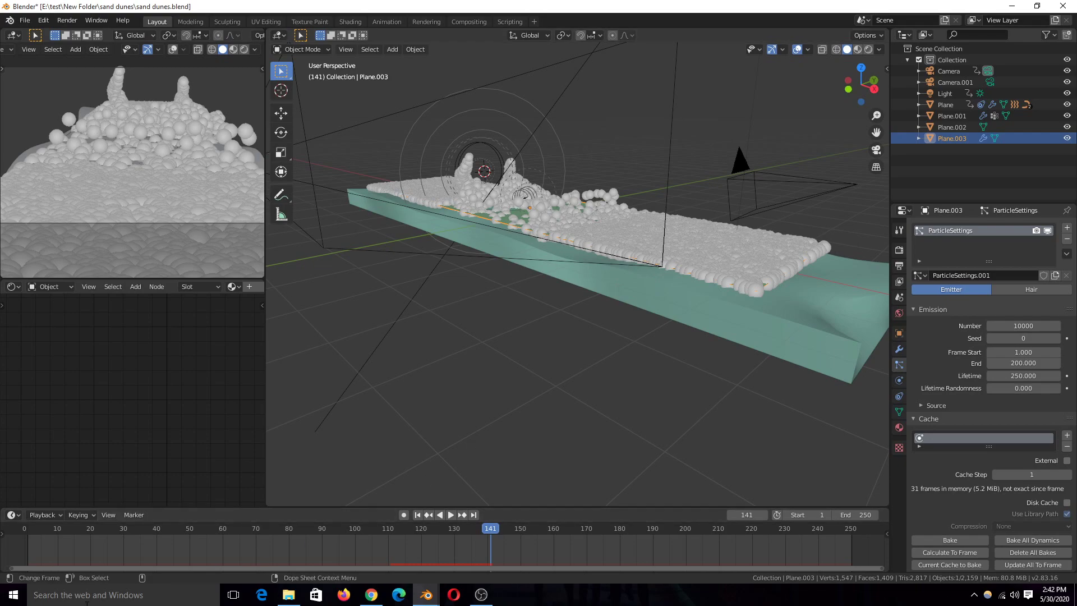
Step: Add a Shrinkwrap modifier to Plane.003 with Plane.001 as its target
{"action": "left_click", "coordinate": [902, 347]}
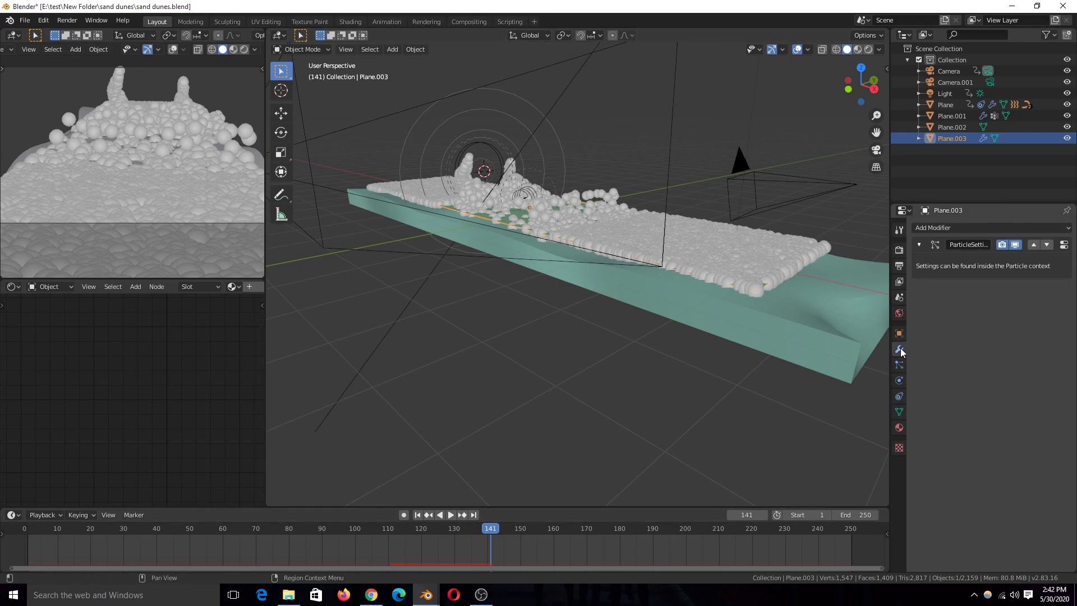
{"action": "left_click", "coordinate": [1000, 227]}
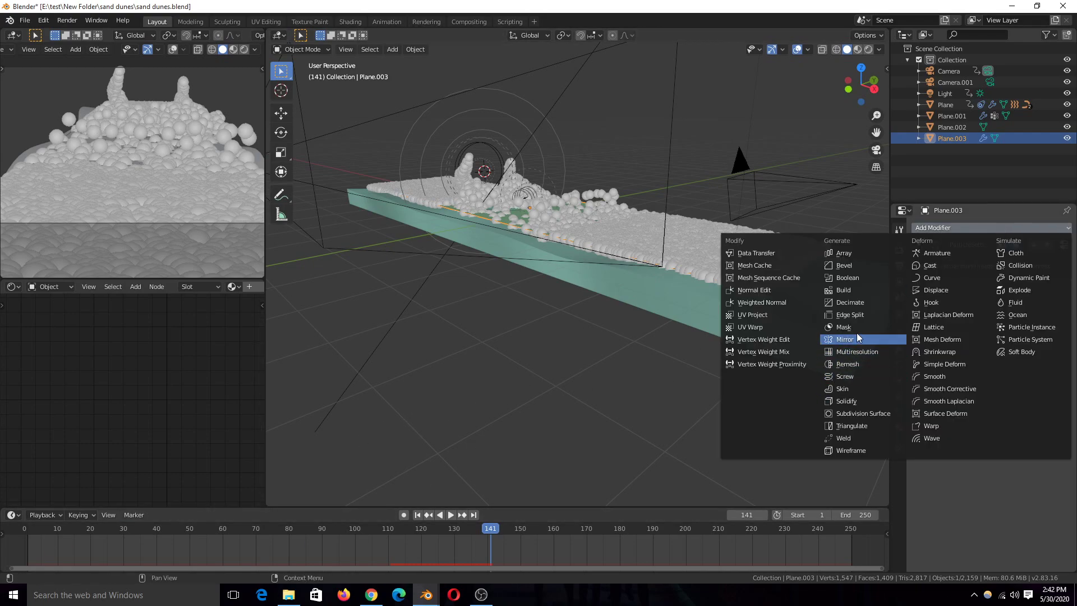
{"action": "left_click", "coordinate": [934, 352]}
{"action": "middle_click_drag", "start_coordinate": [701, 348], "coordinate": [583, 402]}
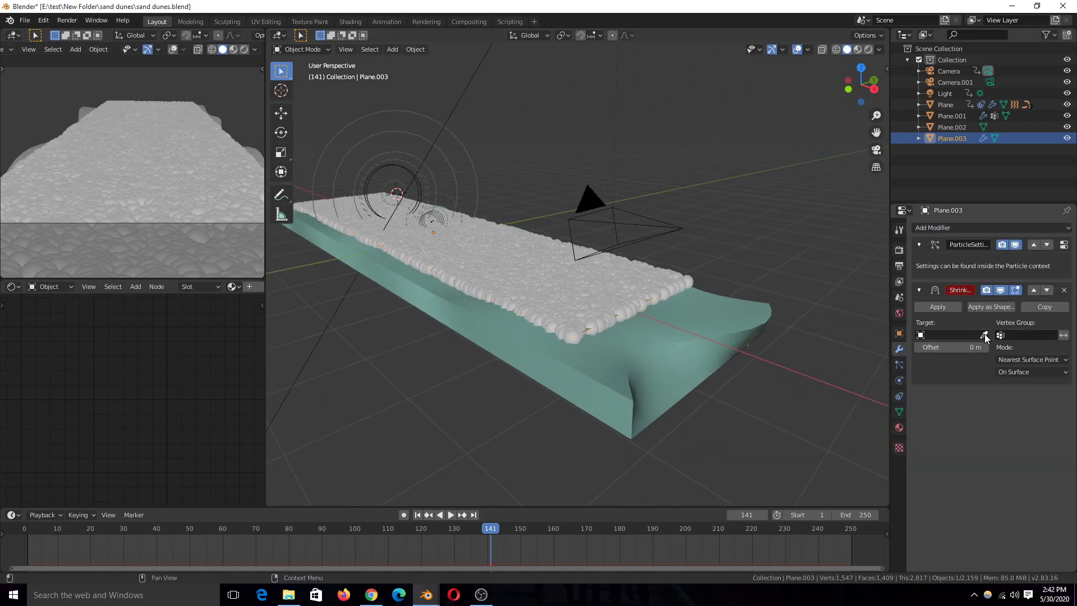
{"action": "left_click", "coordinate": [715, 344]}
Step: Move the particle system modifier below Shrinkwrap in the stack
{"action": "middle_click_drag", "start_coordinate": [643, 337], "coordinate": [510, 189]}
{"action": "left_click", "coordinate": [64, 539]}
{"action": "middle_click_drag", "start_coordinate": [314, 426], "coordinate": [705, 361]}
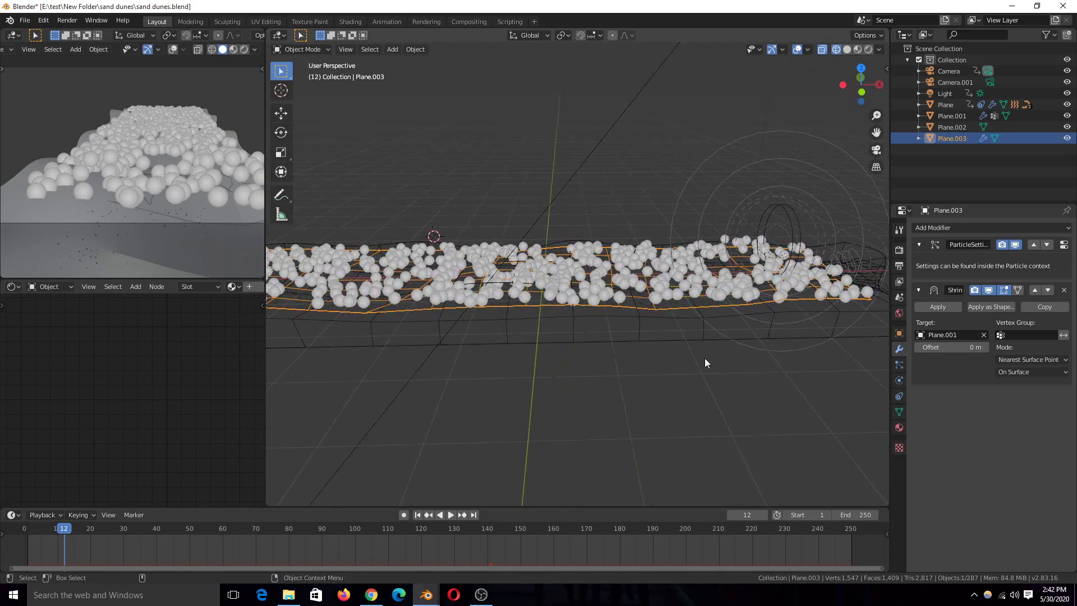
{"action": "left_click", "coordinate": [1047, 245]}
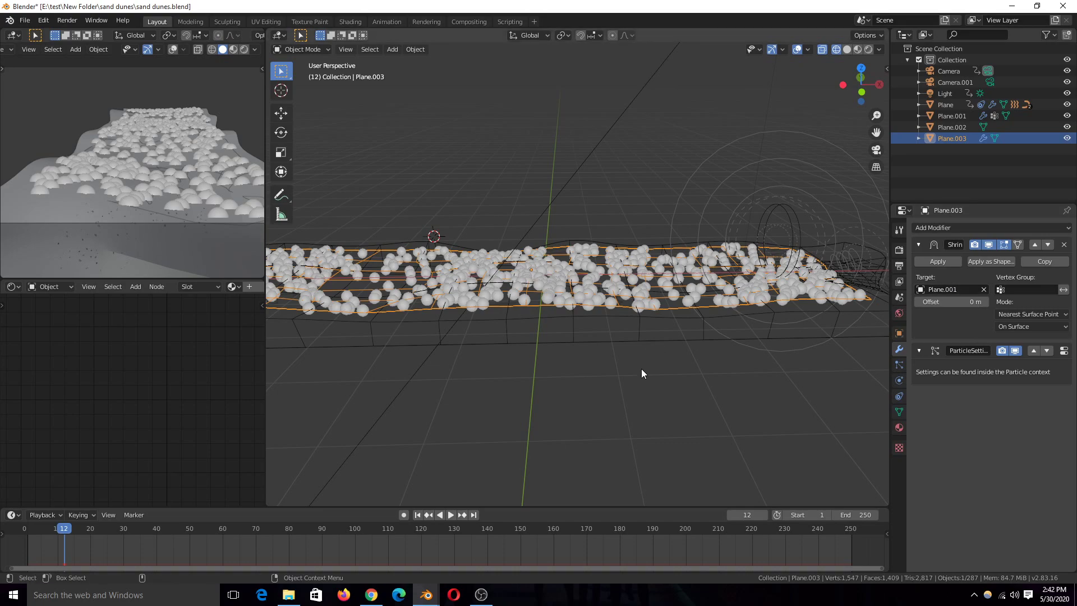
Step: Replay from frame 0 in solid shading to review the shrinkwrapped particles
{"action": "left_click", "coordinate": [25, 541]}
{"action": "key", "text": "space"}
{"action": "key", "text": "z"}
{"action": "left_click", "coordinate": [634, 354]}
{"action": "middle_click_drag", "start_coordinate": [634, 353], "coordinate": [600, 287]}
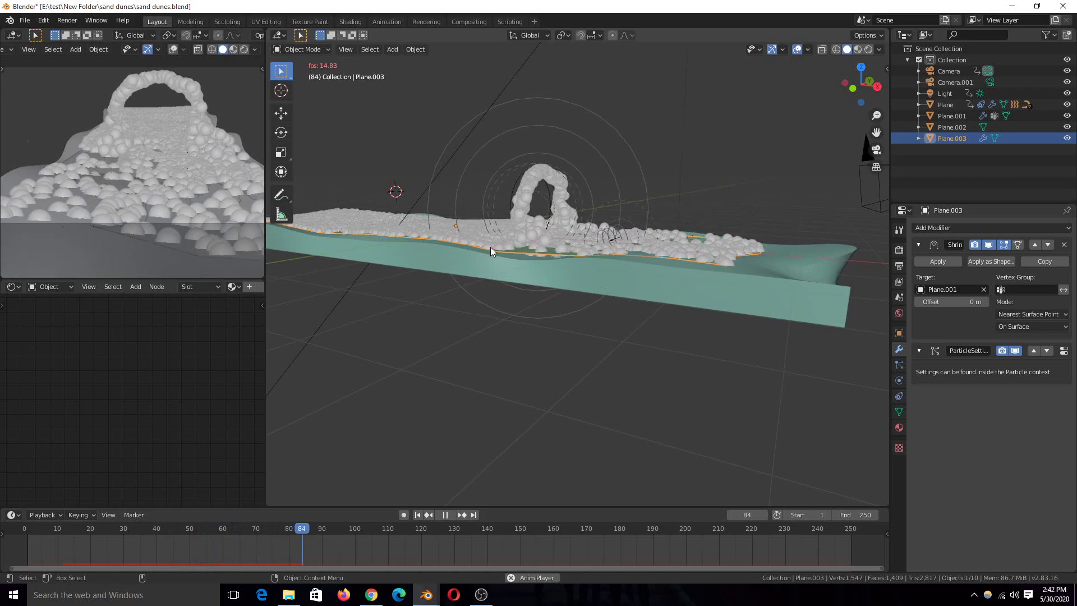
{"action": "key", "text": "space"}
{"action": "middle_click_drag", "start_coordinate": [499, 251], "coordinate": [499, 258]}
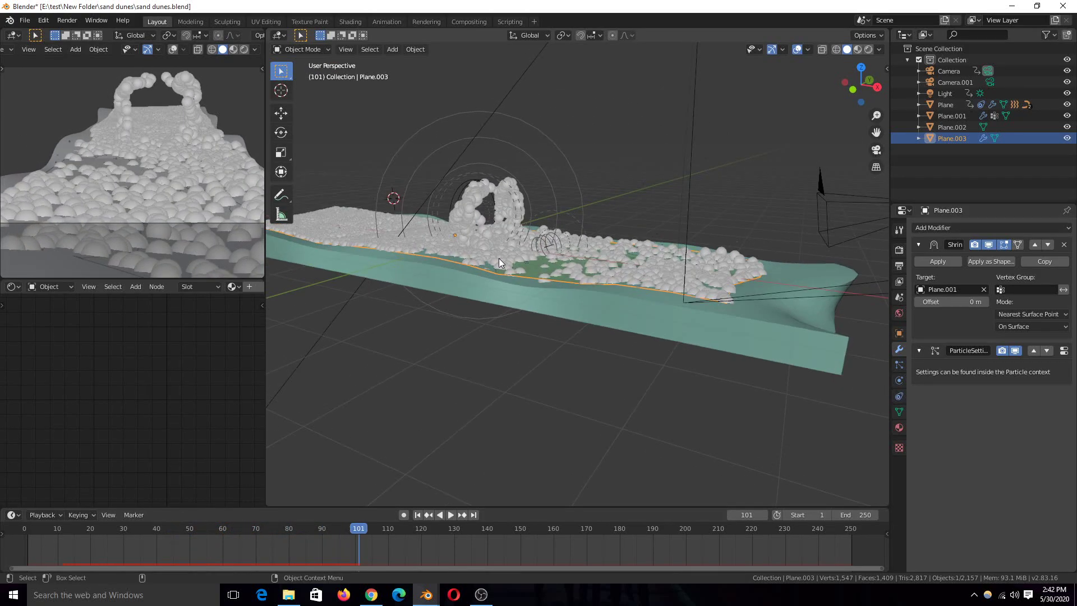
{"action": "key", "text": "space"}
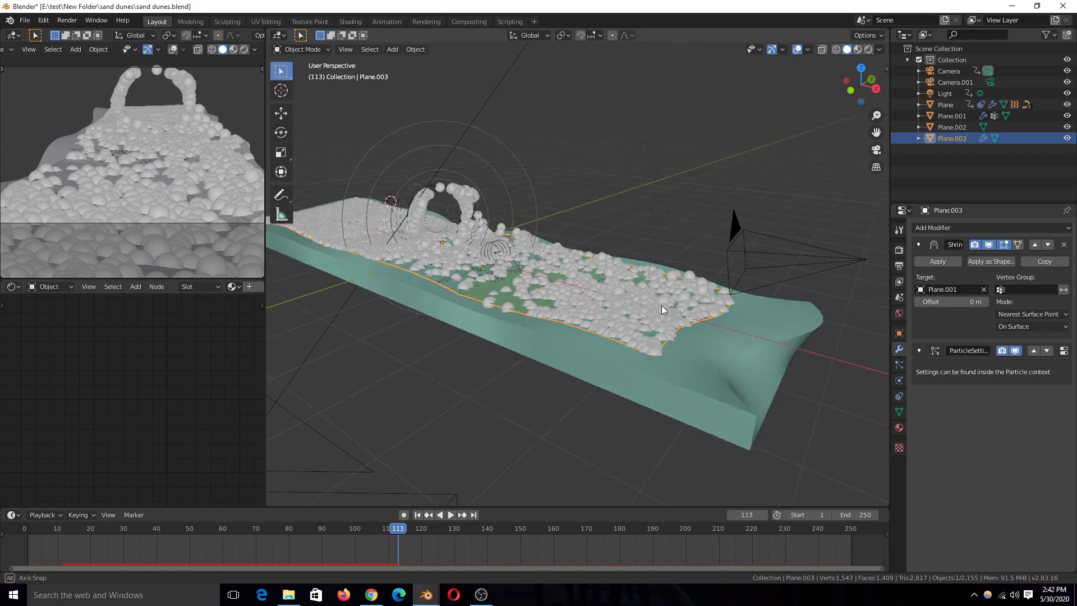
{"action": "middle_click_drag", "start_coordinate": [661, 310], "coordinate": [660, 312]}
Step: Delete Plane.003, select the small emitter Plane, rewind to frame 0 and frame it
{"action": "key", "text": "Delete"}
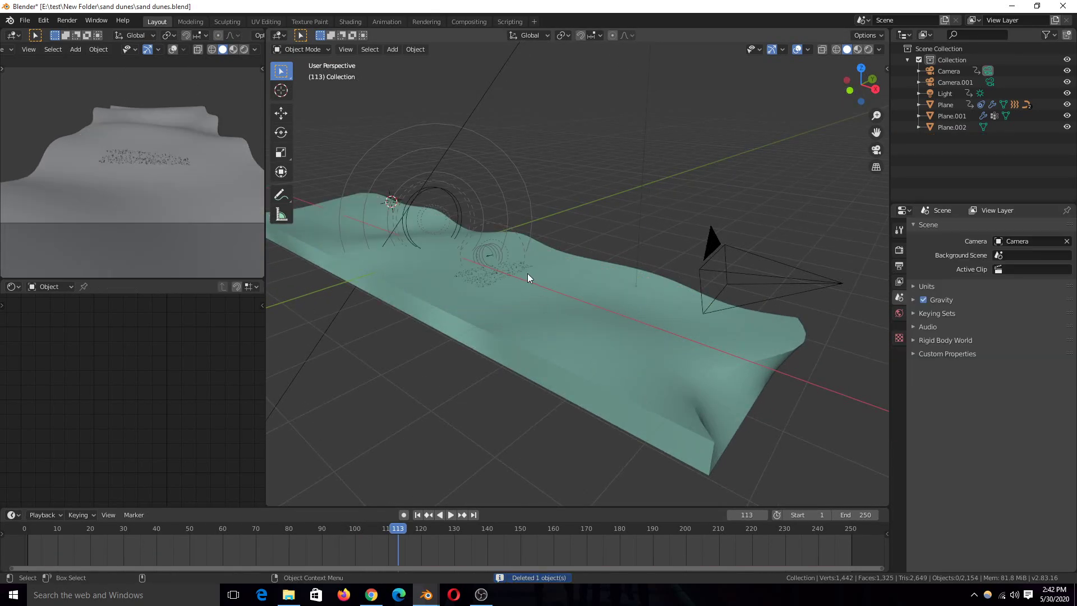
{"action": "left_click", "coordinate": [513, 270]}
{"action": "left_click", "coordinate": [16, 557]}
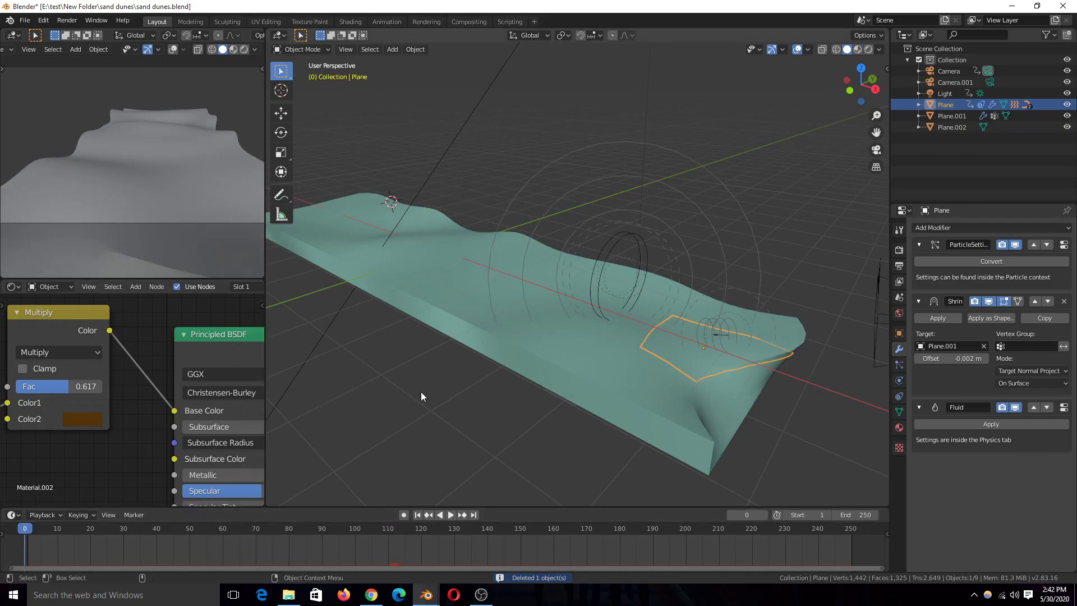
{"action": "key", "text": "KP_Decimal"}
Step: Play the emitter plane's particles rising over the dune up to frame 44
{"action": "scroll", "coordinate": [527, 359], "scroll_direction": "down", "scroll_amount": 8}
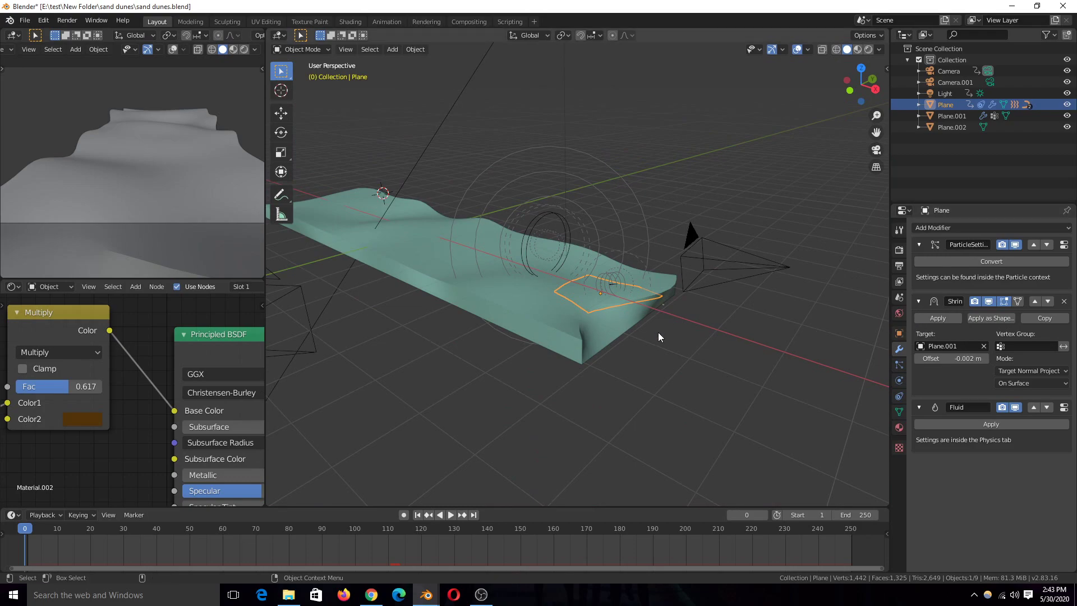
{"action": "scroll", "coordinate": [625, 315], "scroll_direction": "up", "scroll_amount": 5}
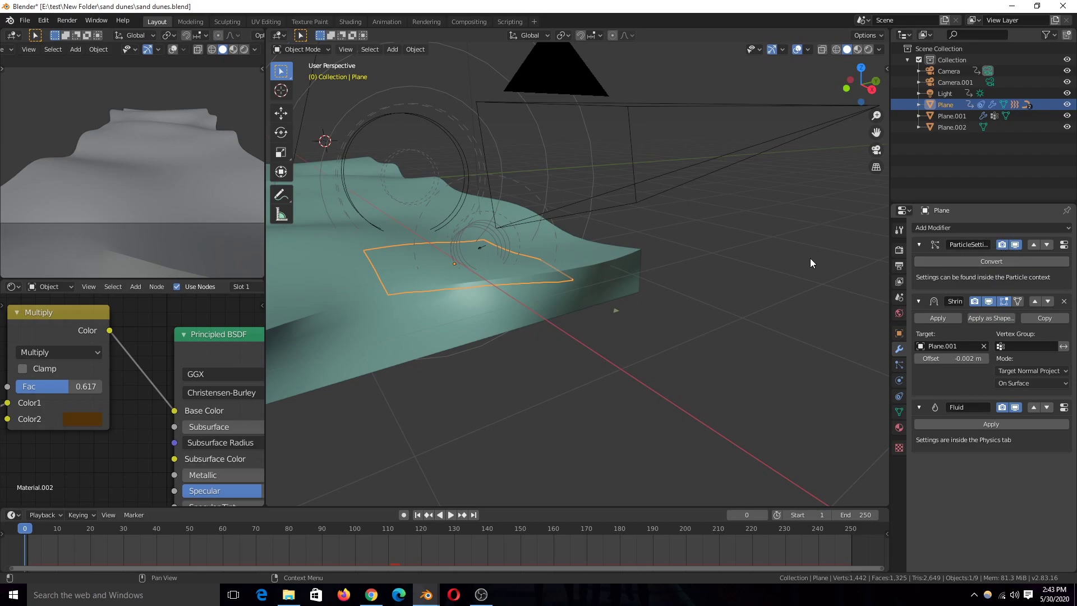
{"action": "key", "text": "space"}
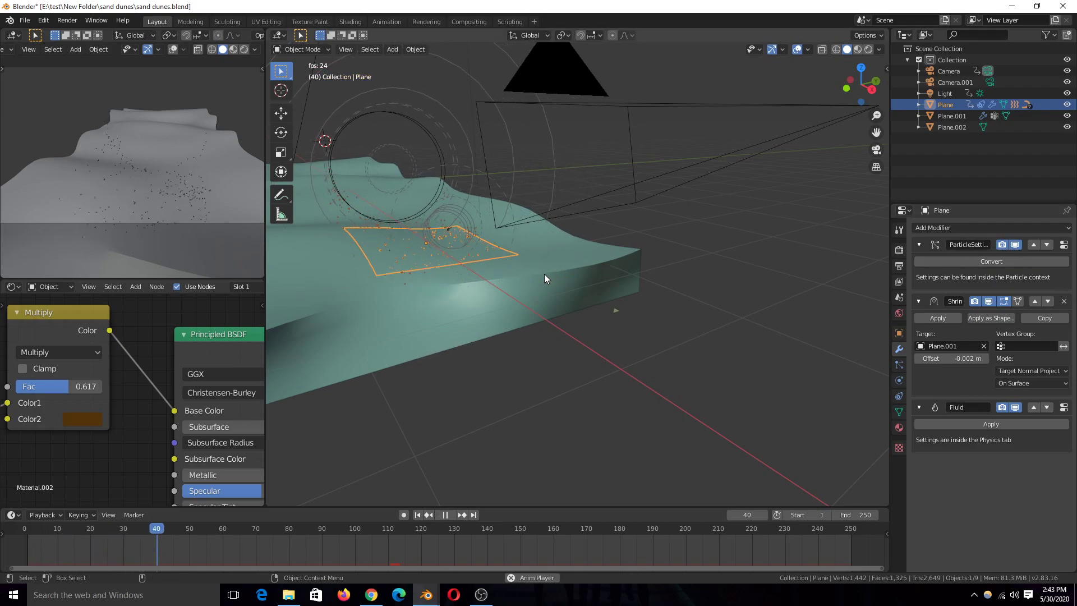
{"action": "key", "text": "space"}
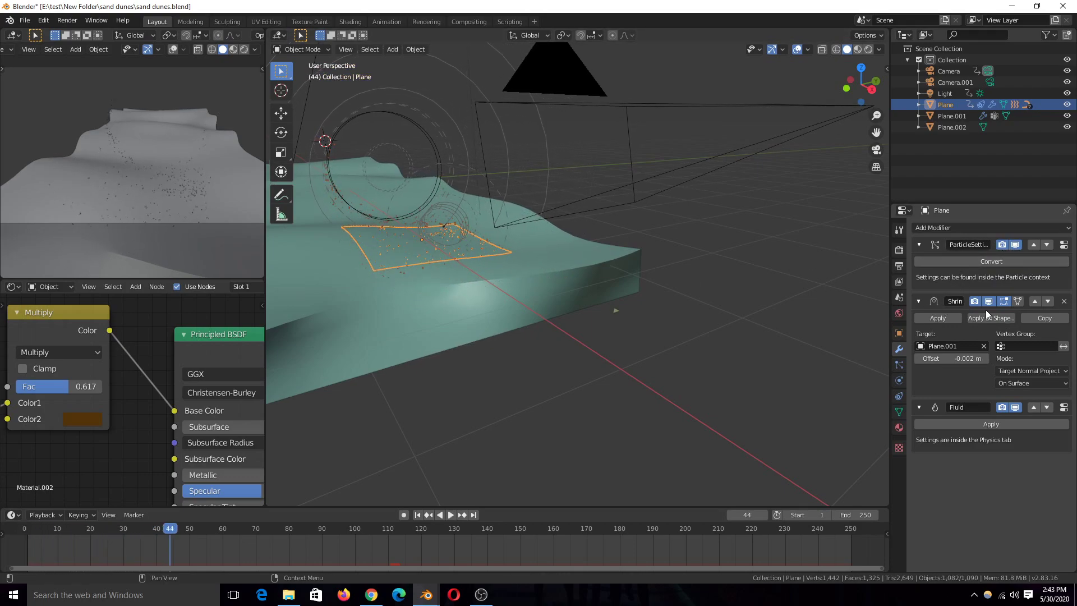
Step: Move Shrinkwrap above the particle system and replay from the first frame
{"action": "left_click", "coordinate": [1036, 301]}
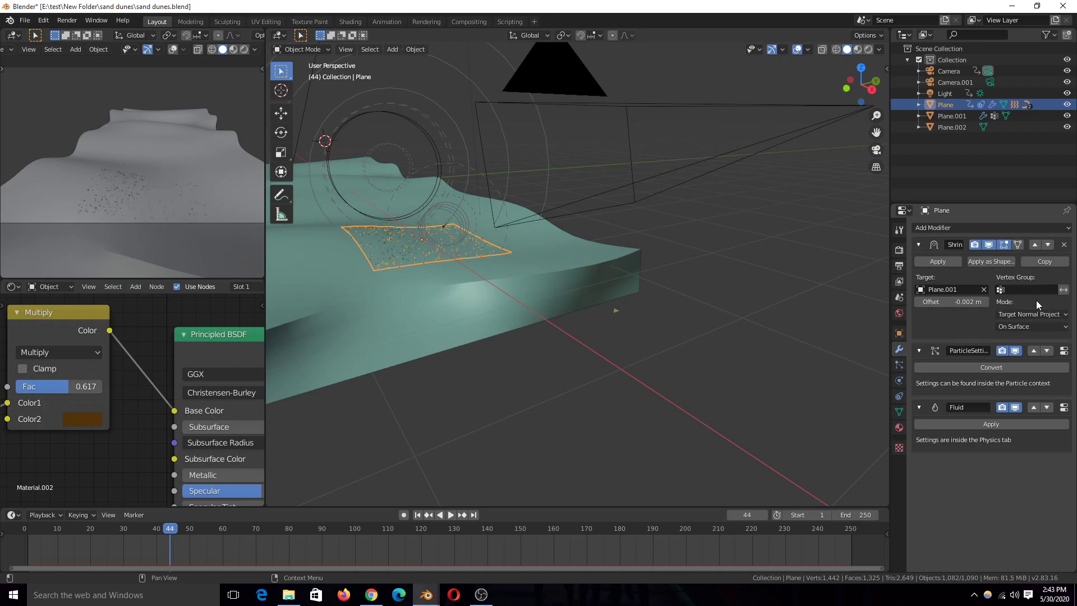
{"action": "key", "text": "shift+Left"}
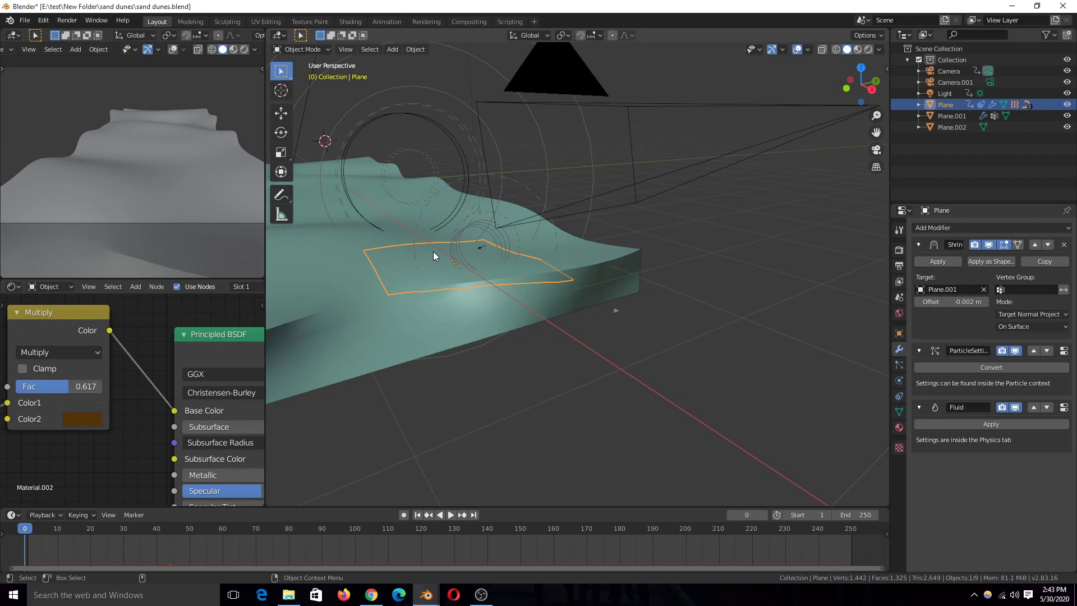
{"action": "middle_click_drag", "start_coordinate": [433, 251], "coordinate": [462, 250]}
{"action": "key", "text": "space"}
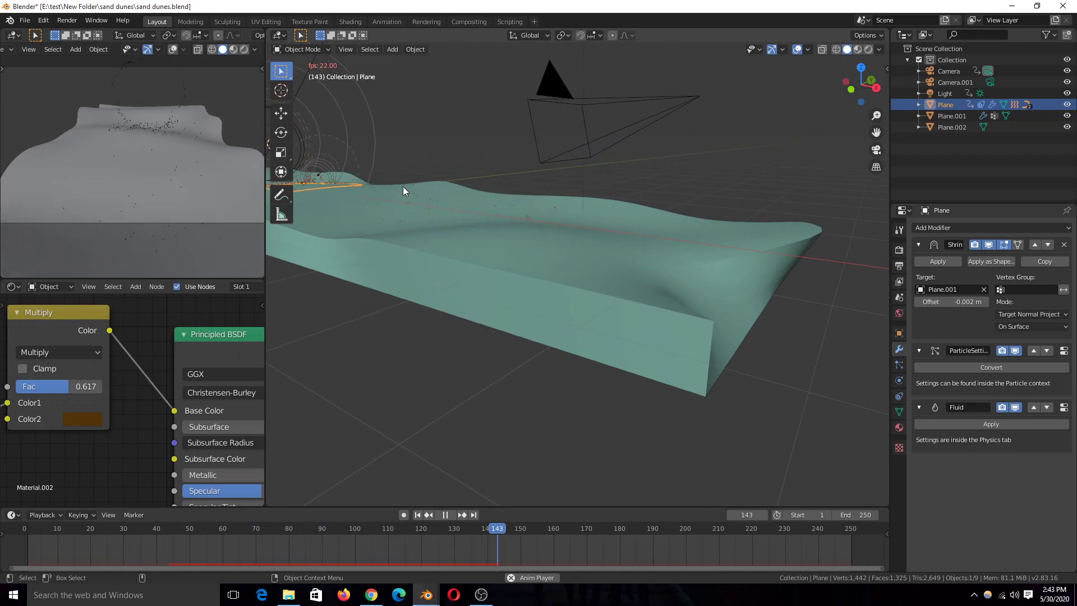
{"action": "key", "text": "shift+Left"}
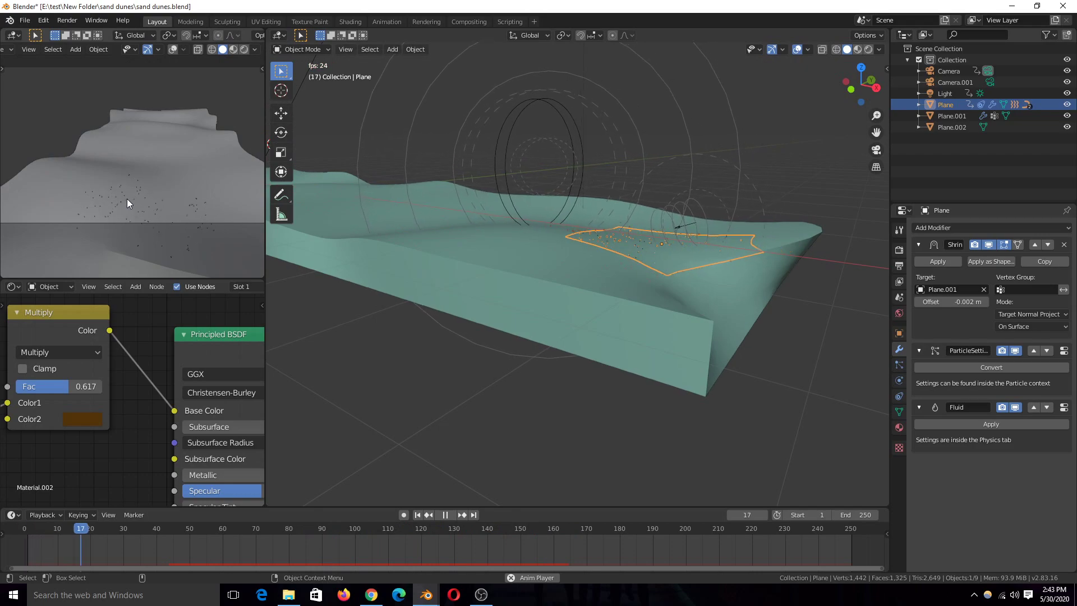
{"action": "key", "text": "Escape"}
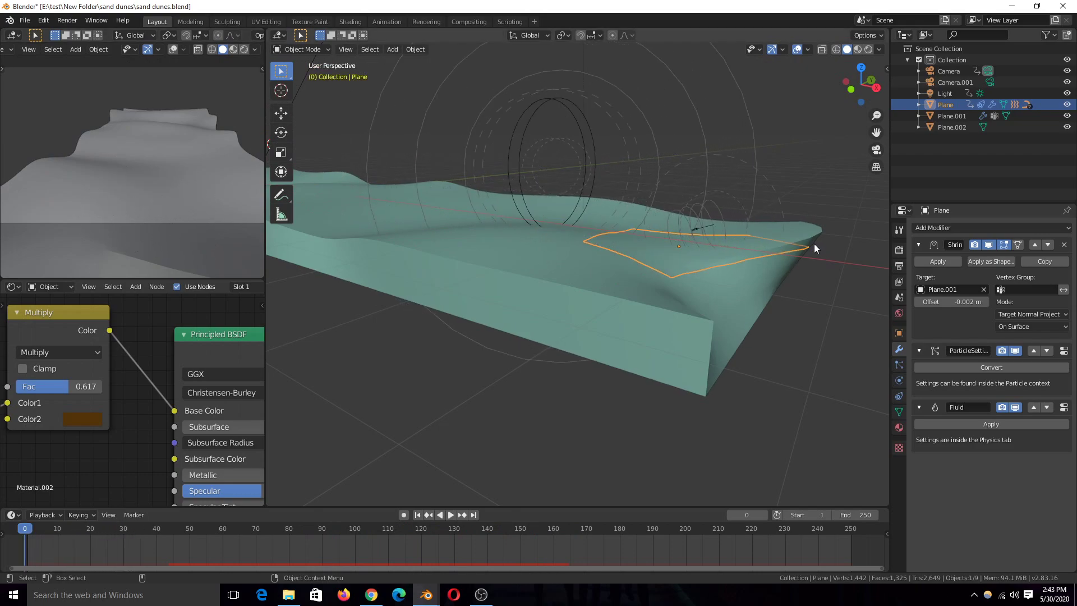
Step: Move the particle system back above Shrinkwrap and replay to frame 135
{"action": "left_click", "coordinate": [1034, 350]}
{"action": "key", "text": "space"}
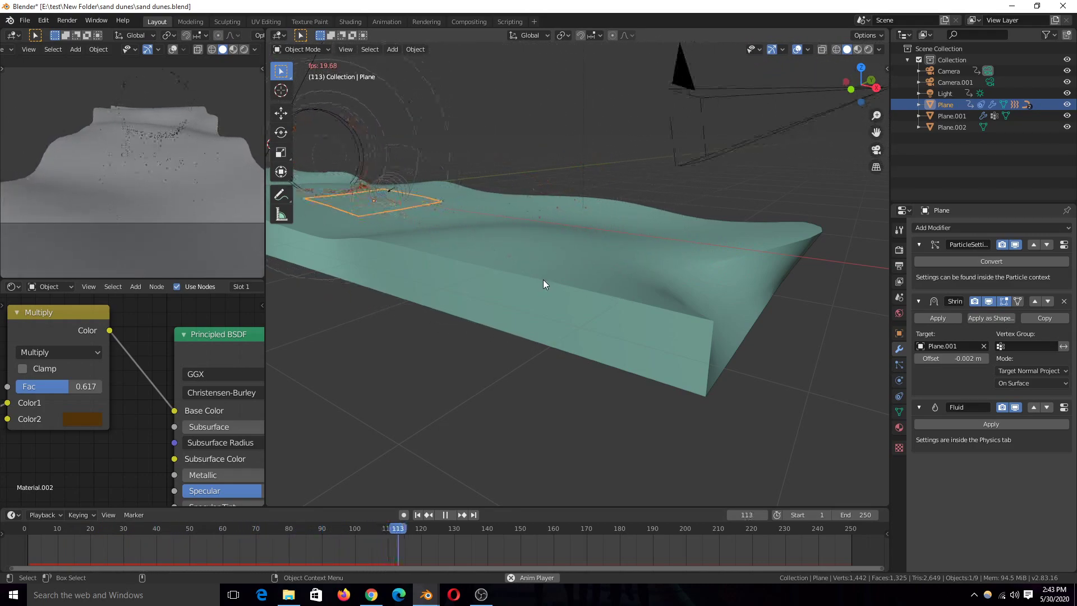
{"action": "key", "text": "space"}
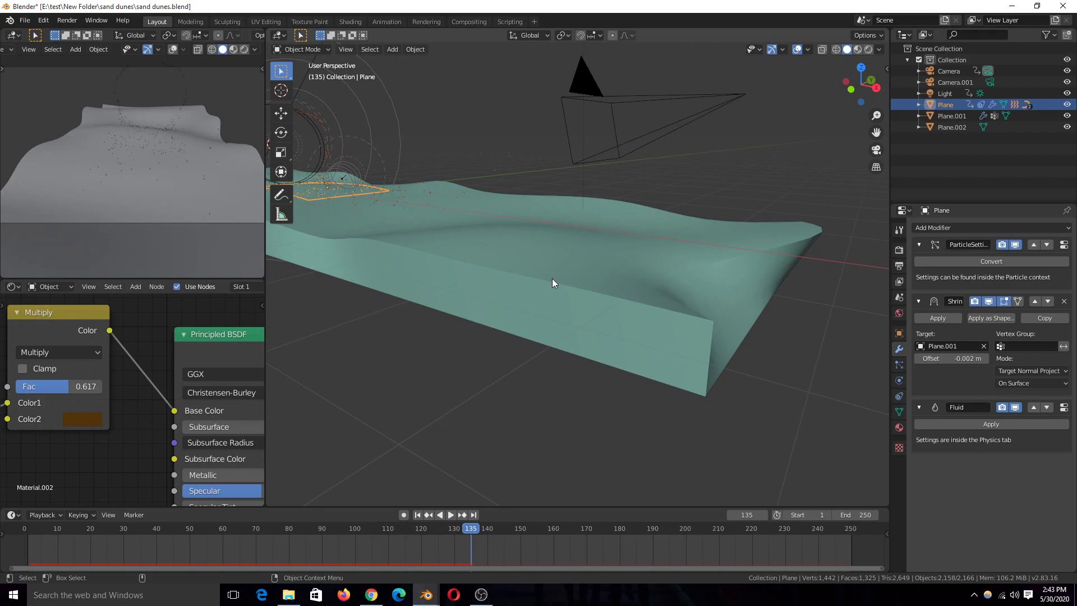
Step: Set the particle render Scale to 0.541 in the plane's particle settings
{"action": "left_click", "coordinate": [899, 380]}
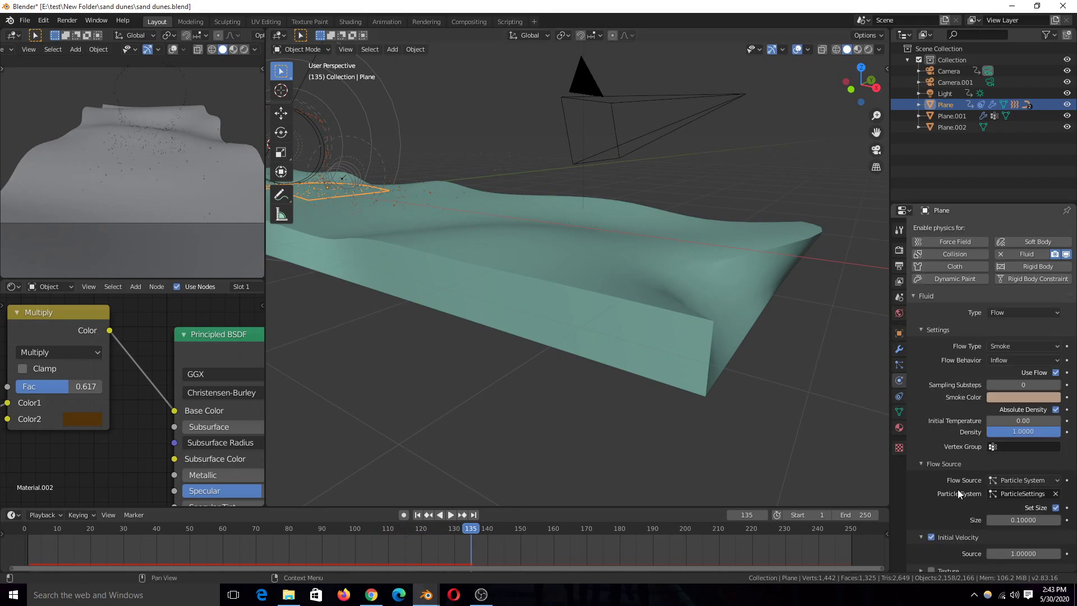
{"action": "scroll", "coordinate": [961, 495], "scroll_direction": "down", "scroll_amount": 1}
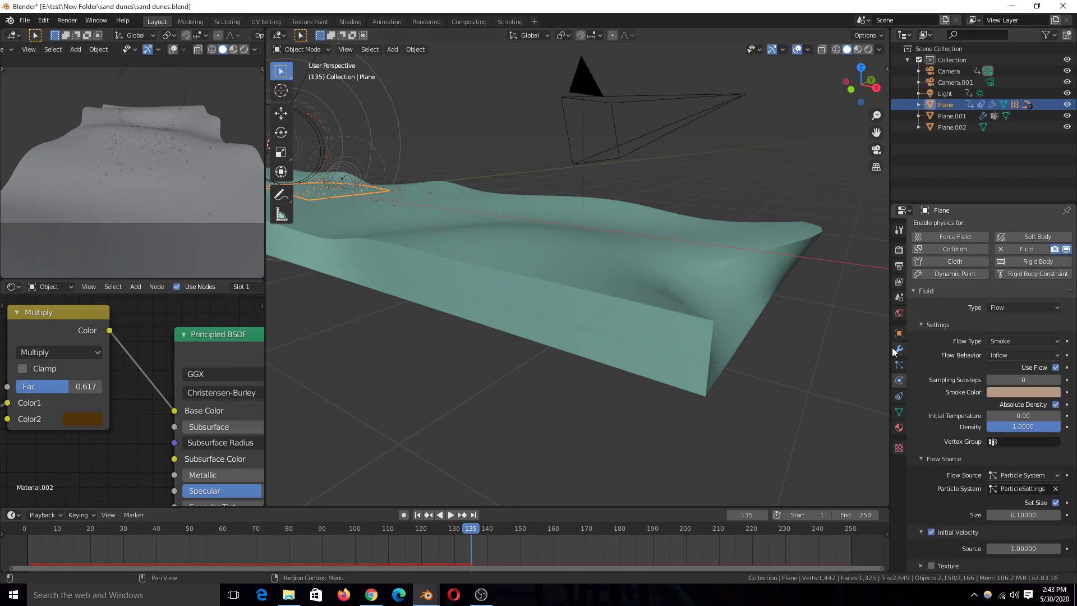
{"action": "left_click", "coordinate": [900, 365]}
{"action": "scroll", "coordinate": [995, 507], "scroll_direction": "down", "scroll_amount": 10}
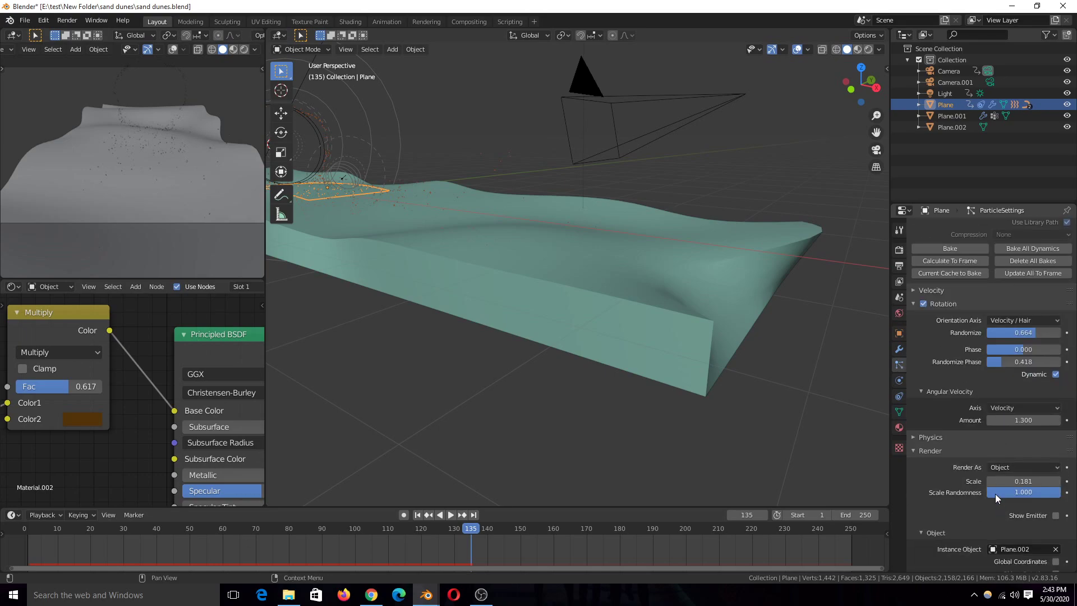
{"action": "scroll", "coordinate": [995, 493], "scroll_direction": "down", "scroll_amount": 1}
{"action": "left_click_drag", "start_coordinate": [1005, 459], "coordinate": [1029, 459]}
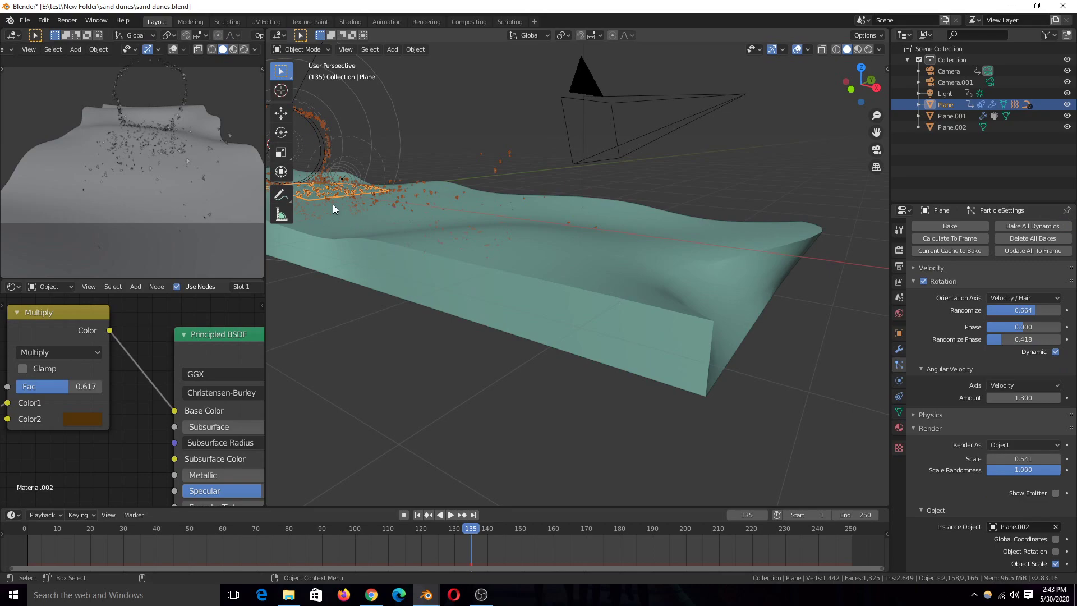
Step: Give the preview viewport Random object colours, play the particles, and rewind to frame 0
{"action": "left_click", "coordinate": [255, 50]}
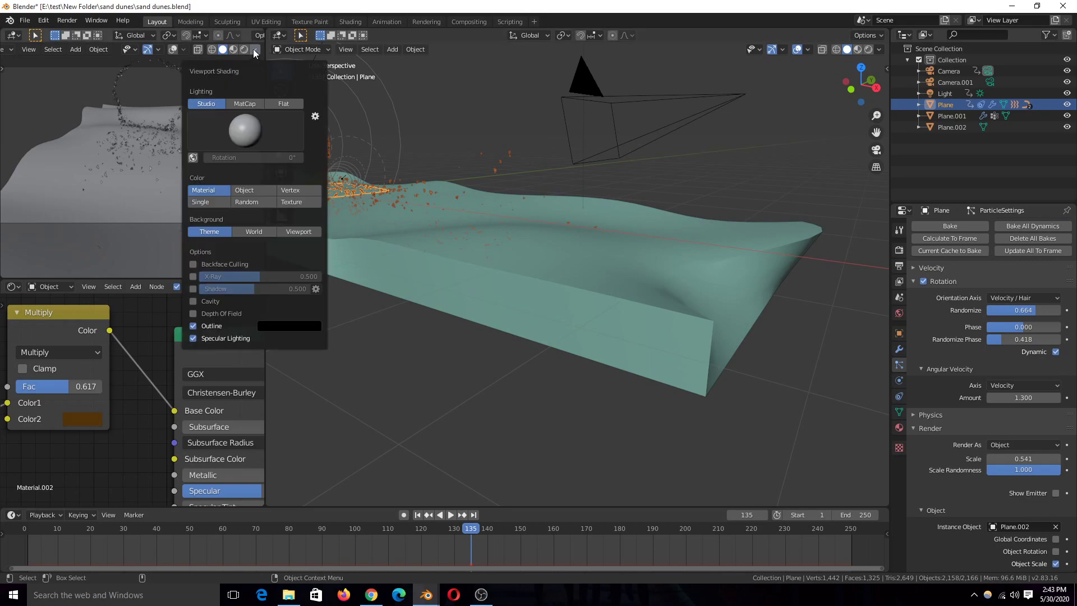
{"action": "left_click", "coordinate": [262, 205]}
{"action": "left_click", "coordinate": [17, 551]}
{"action": "key", "text": "space"}
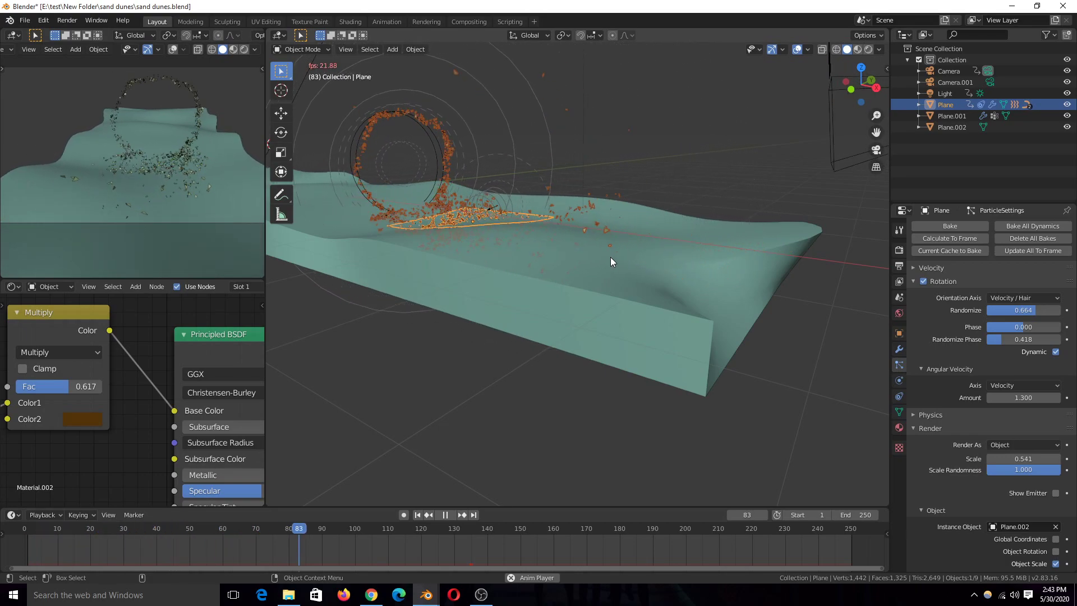
{"action": "key", "text": "space"}
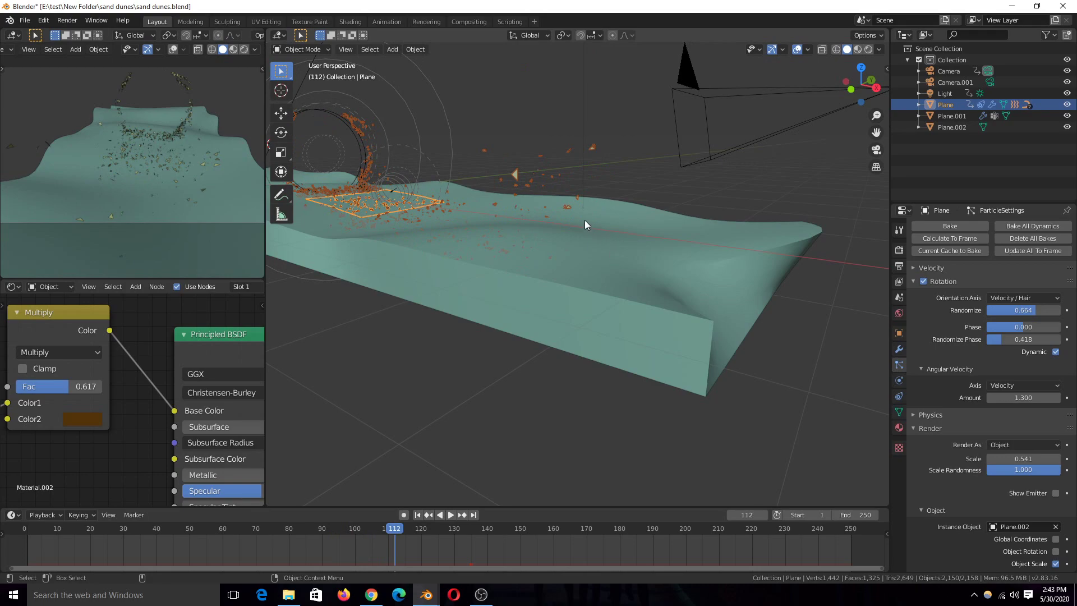
{"action": "middle_click_drag", "start_coordinate": [580, 223], "coordinate": [696, 342]}
{"action": "middle_click_drag", "start_coordinate": [670, 162], "coordinate": [562, 198]}
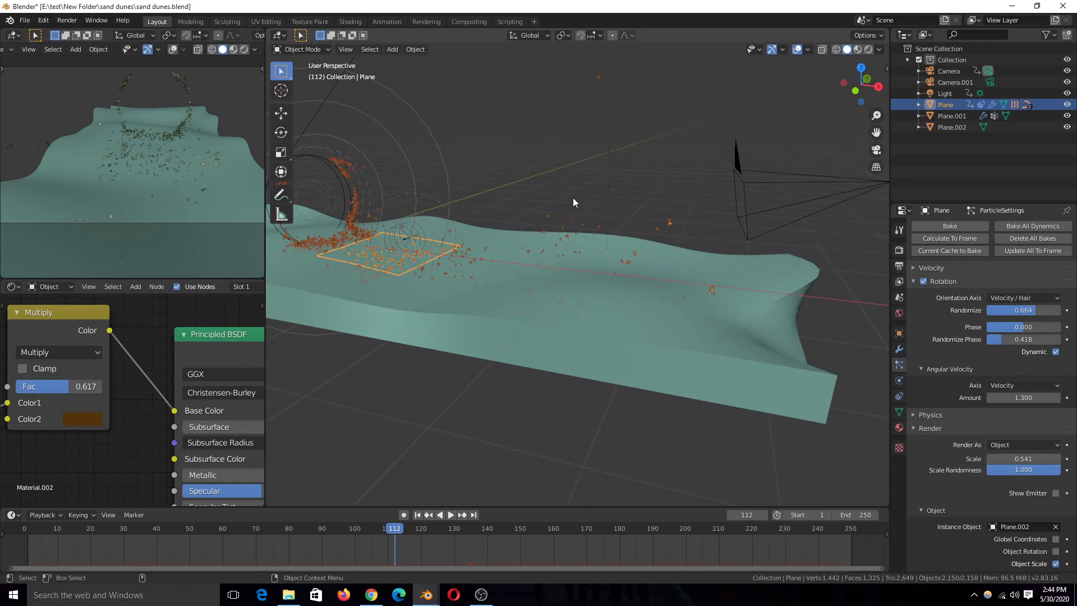
{"action": "left_click_drag", "start_coordinate": [38, 536], "coordinate": [24, 537]}
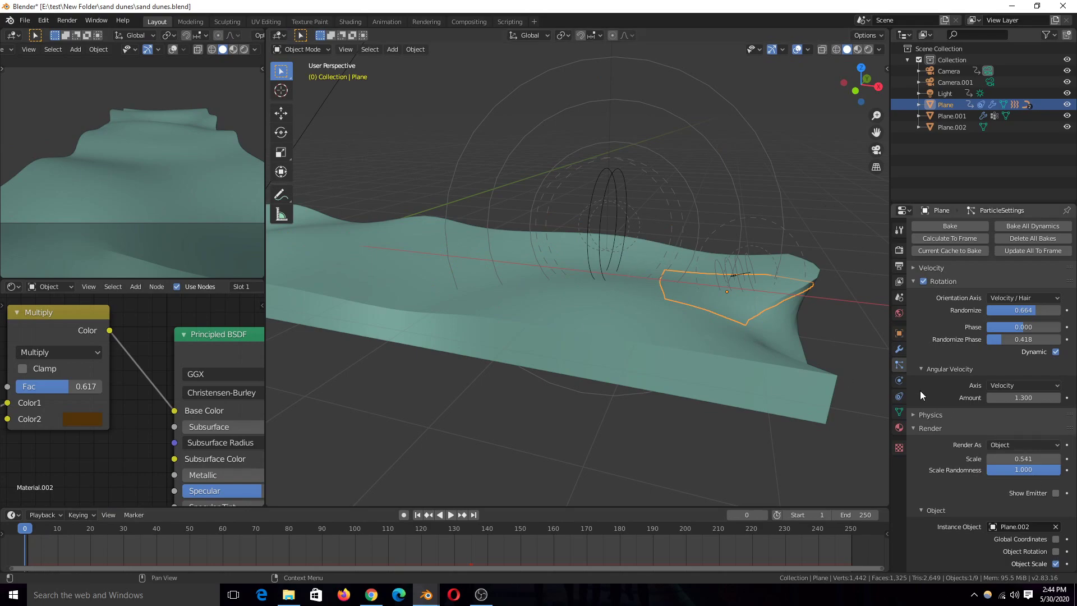
Step: Move the particle system below Shrinkwrap and play to frame 117
{"action": "left_click", "coordinate": [898, 349]}
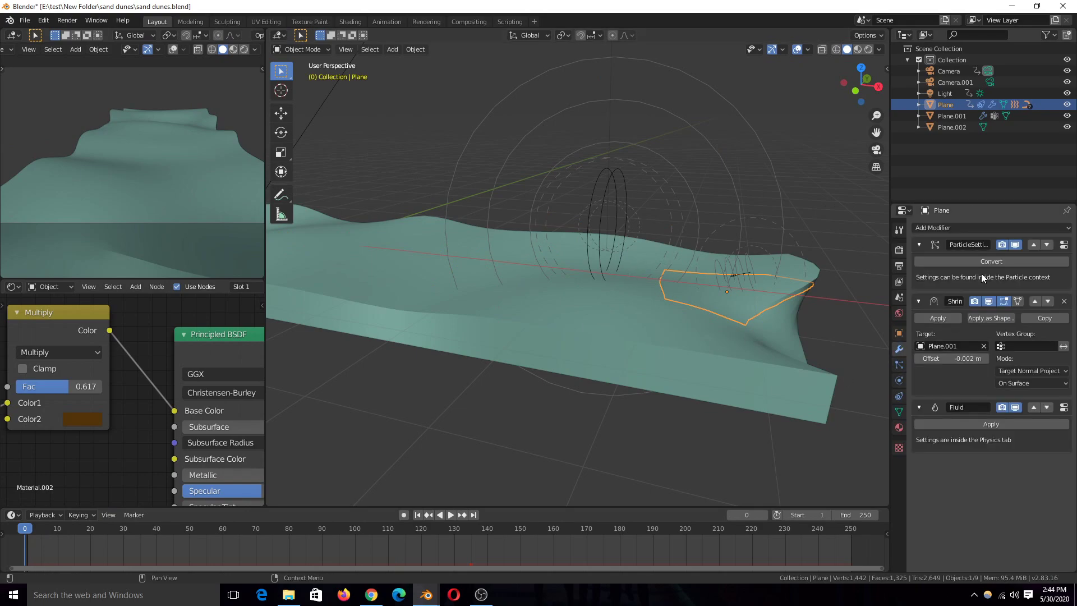
{"action": "left_click", "coordinate": [1047, 244]}
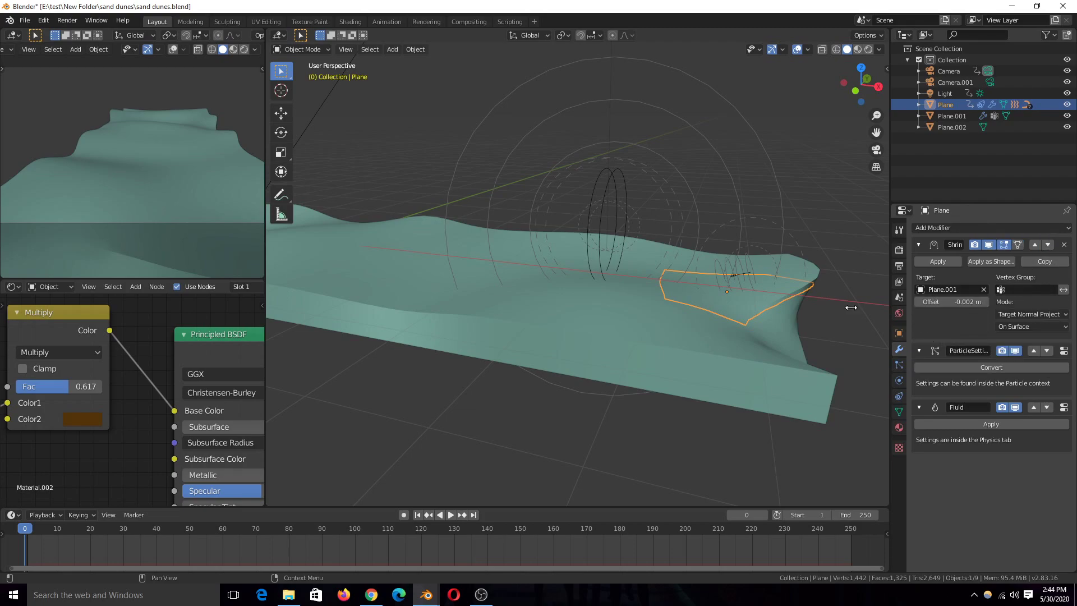
{"action": "key", "text": "space"}
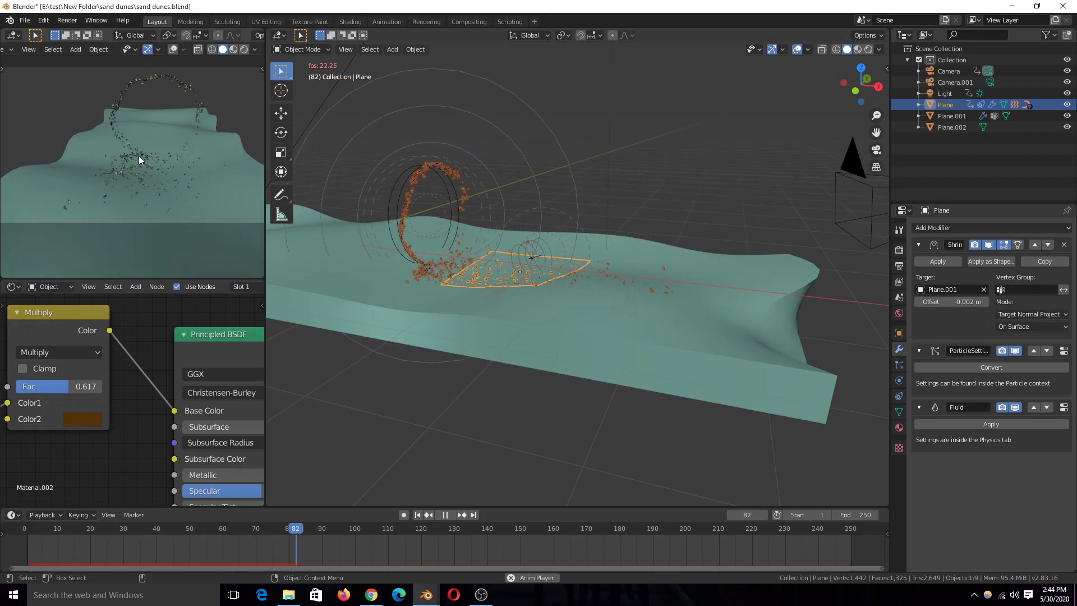
{"action": "key", "text": "space"}
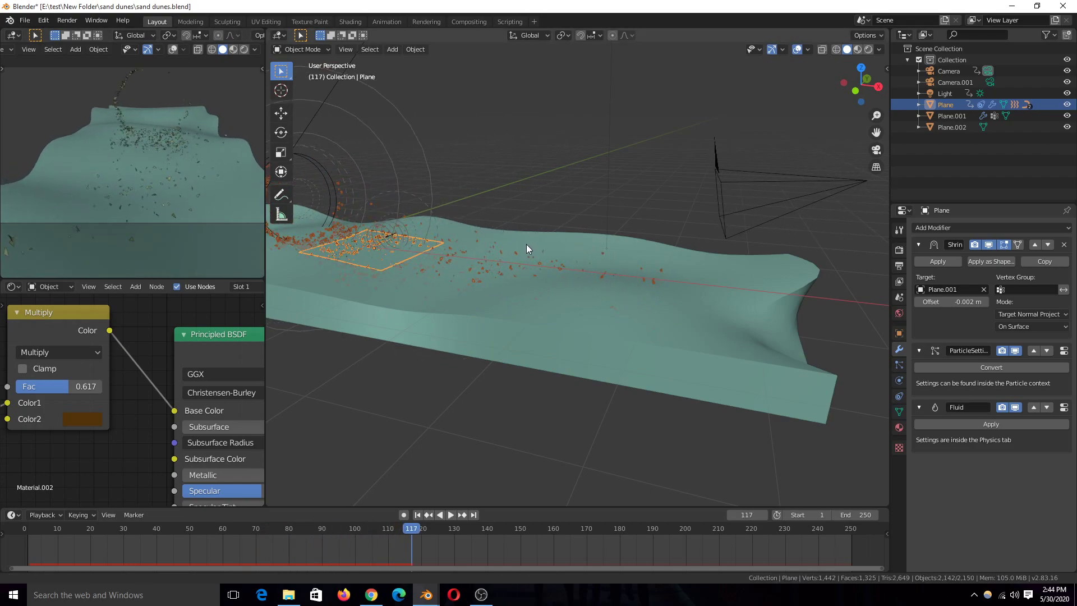
{"action": "middle_click_drag", "start_coordinate": [528, 246], "coordinate": [659, 280], "text": "shift"}
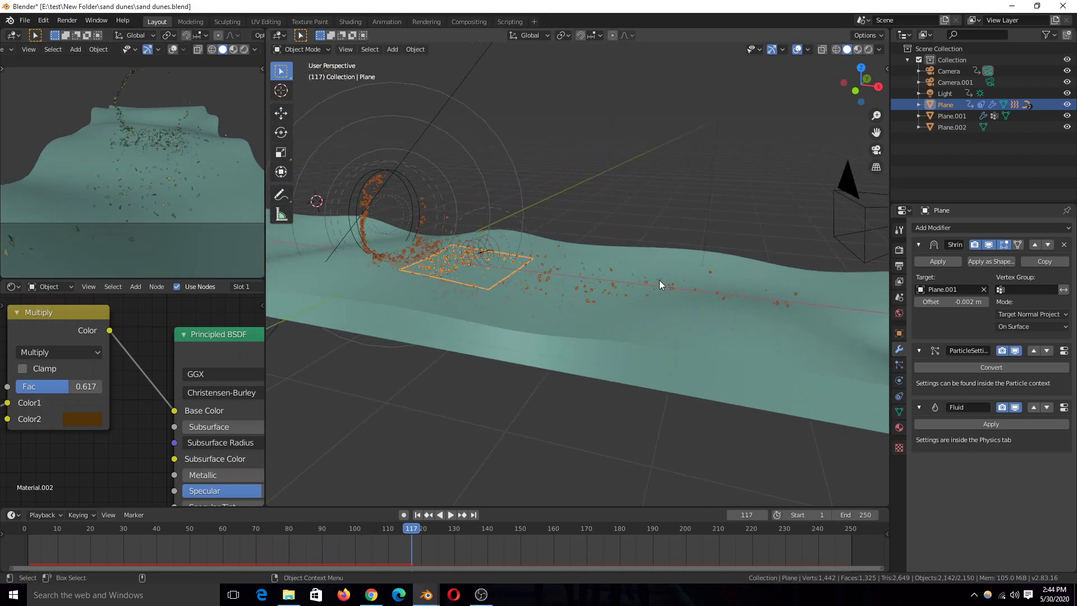
Step: Expand the particle Velocity settings and view the emitter's particle swirl up close
{"action": "left_click", "coordinate": [900, 365]}
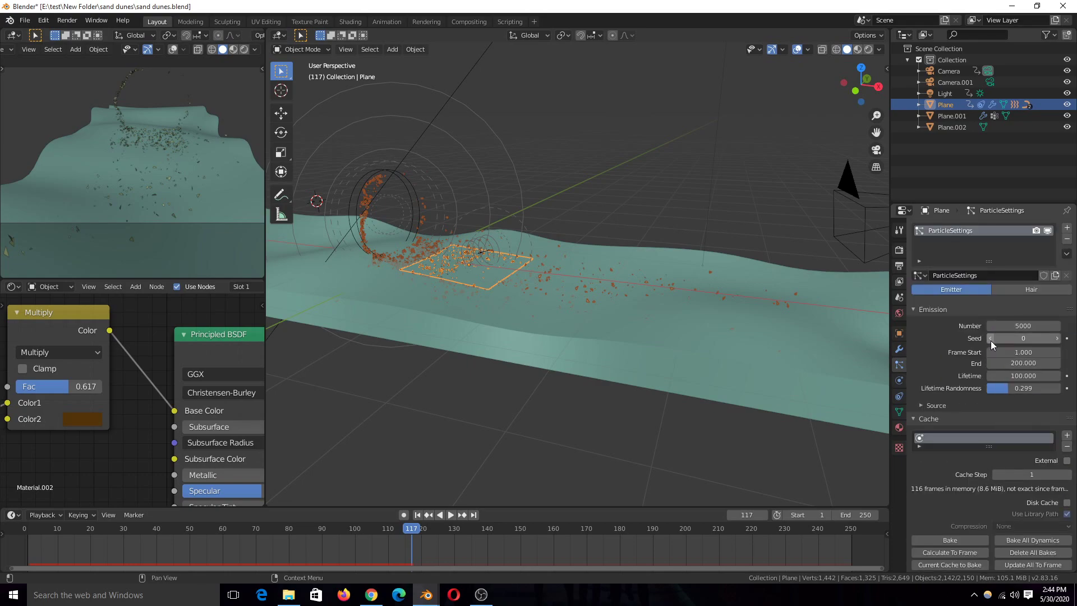
{"action": "scroll", "coordinate": [933, 368], "scroll_direction": "down", "scroll_amount": 6}
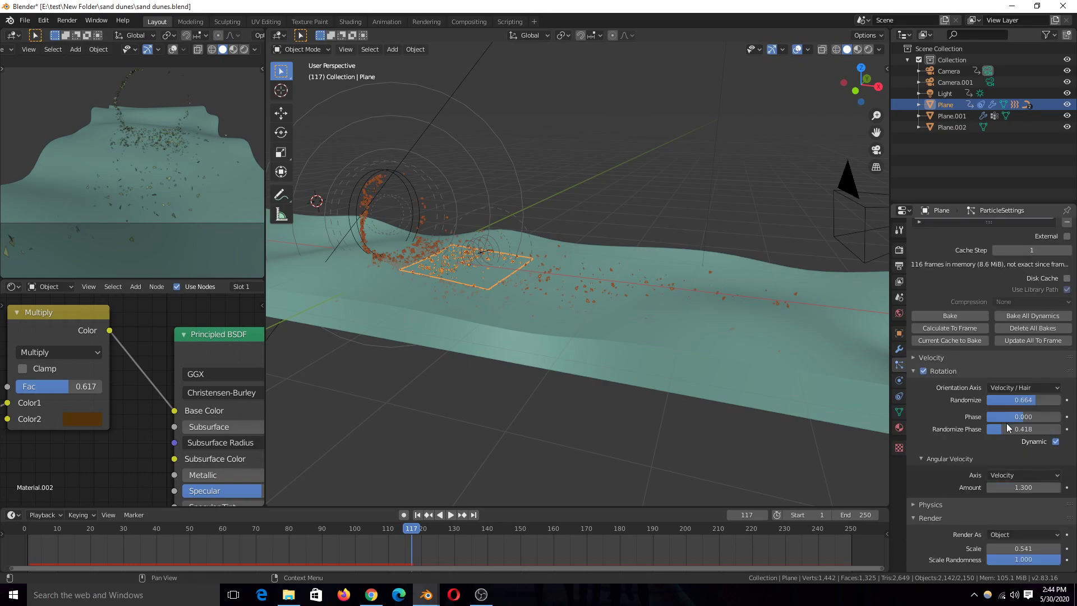
{"action": "scroll", "coordinate": [1008, 406], "scroll_direction": "down", "scroll_amount": 2}
{"action": "left_click", "coordinate": [951, 312]}
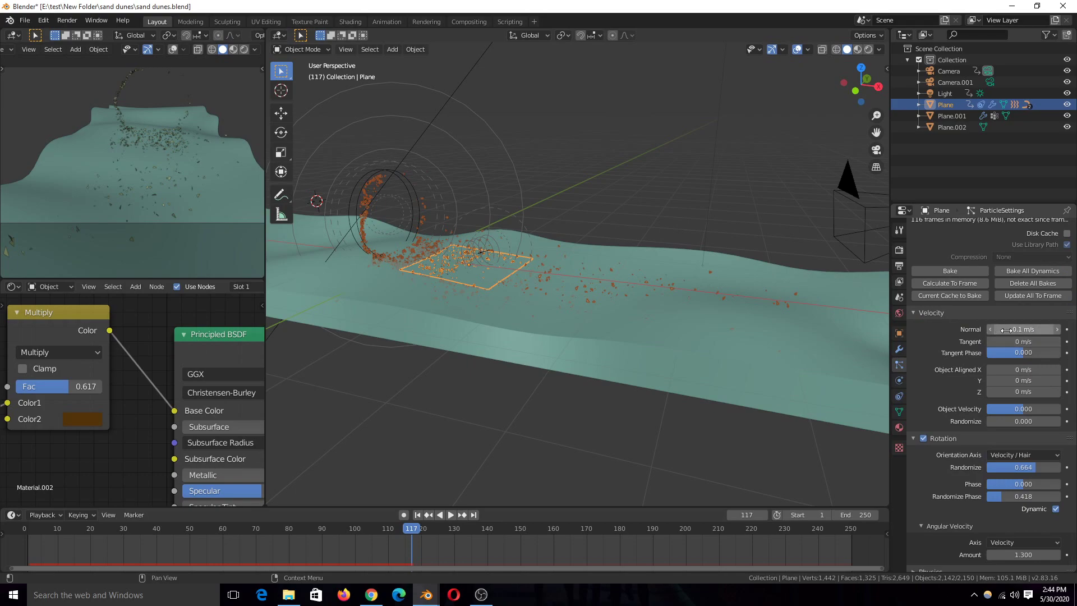
{"action": "middle_click_drag", "start_coordinate": [669, 336], "coordinate": [508, 241]}
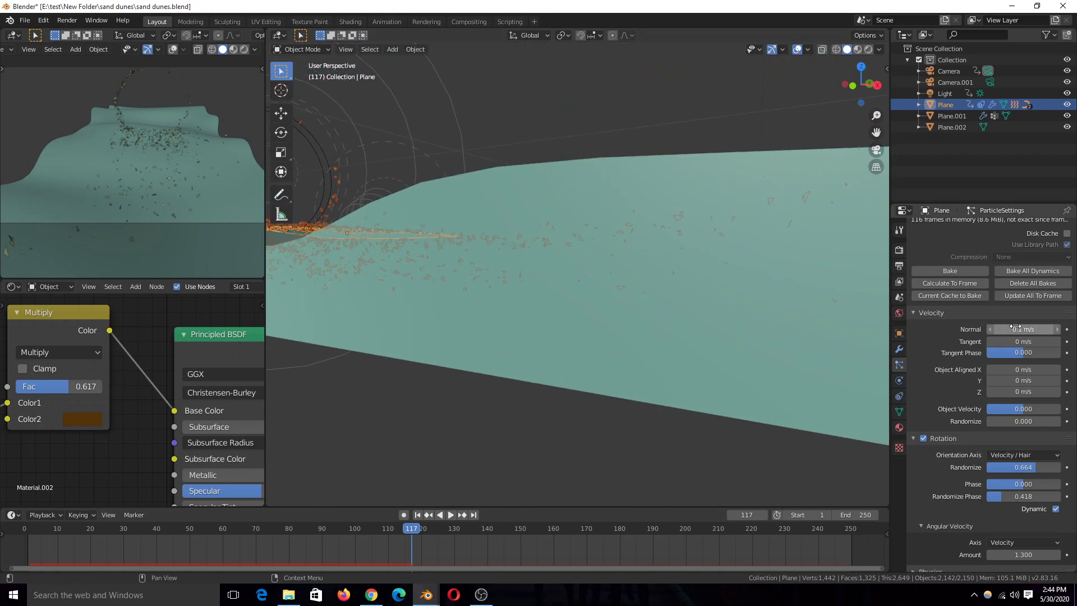
{"action": "middle_click_drag", "start_coordinate": [617, 261], "coordinate": [588, 338]}
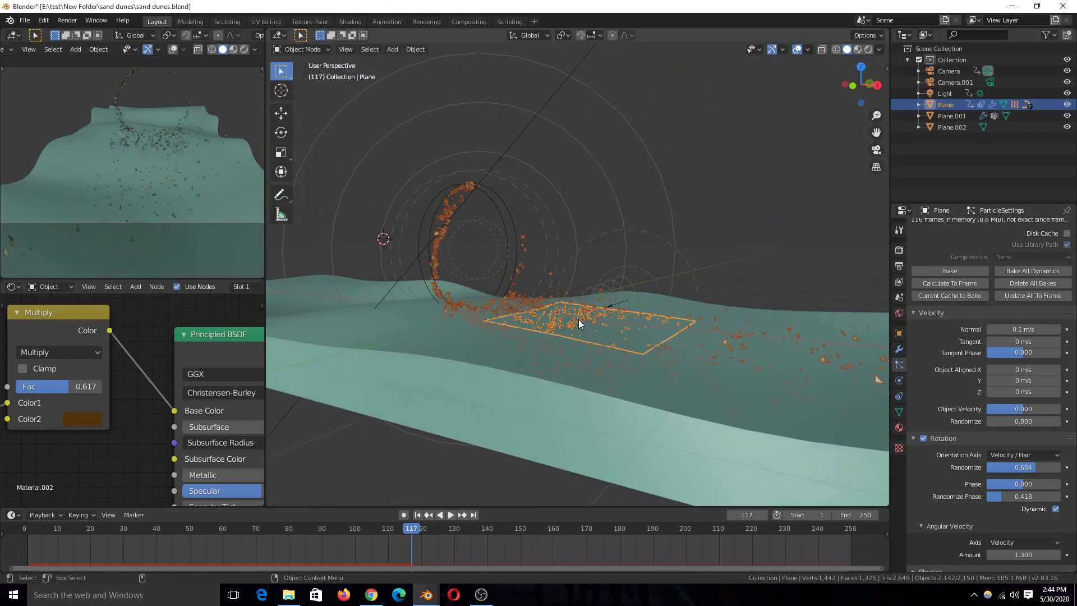
{"action": "mouse_move", "coordinate": [568, 301]}
{"action": "middle_mouse_down"}
{"action": "mouse_move", "coordinate": [564, 285]}
{"action": "mouse_move", "coordinate": [570, 304]}
{"action": "middle_mouse_up"}
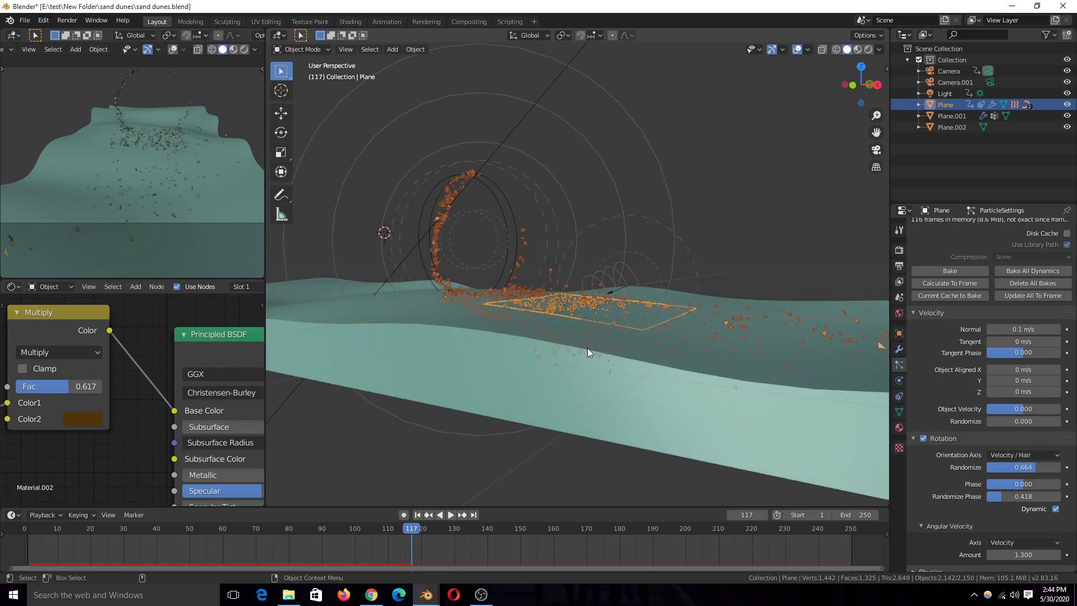
{"action": "middle_click_drag", "start_coordinate": [601, 345], "coordinate": [668, 358]}
Step: Save sand dunes.blend and play the tumbling shard particle animation
{"action": "key", "text": "ctrl+s"}
{"action": "scroll", "coordinate": [1035, 406], "scroll_direction": "down", "scroll_amount": 2}
{"action": "scroll", "coordinate": [1034, 405], "scroll_direction": "down", "scroll_amount": 2}
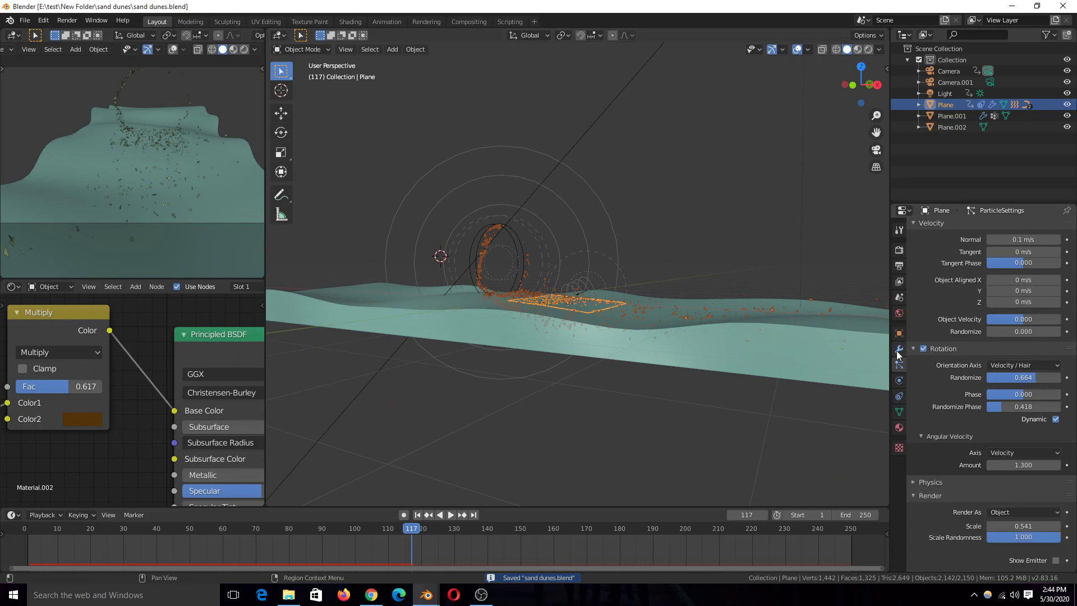
{"action": "scroll", "coordinate": [561, 292], "scroll_direction": "up", "scroll_amount": 5}
{"action": "key", "text": "space"}
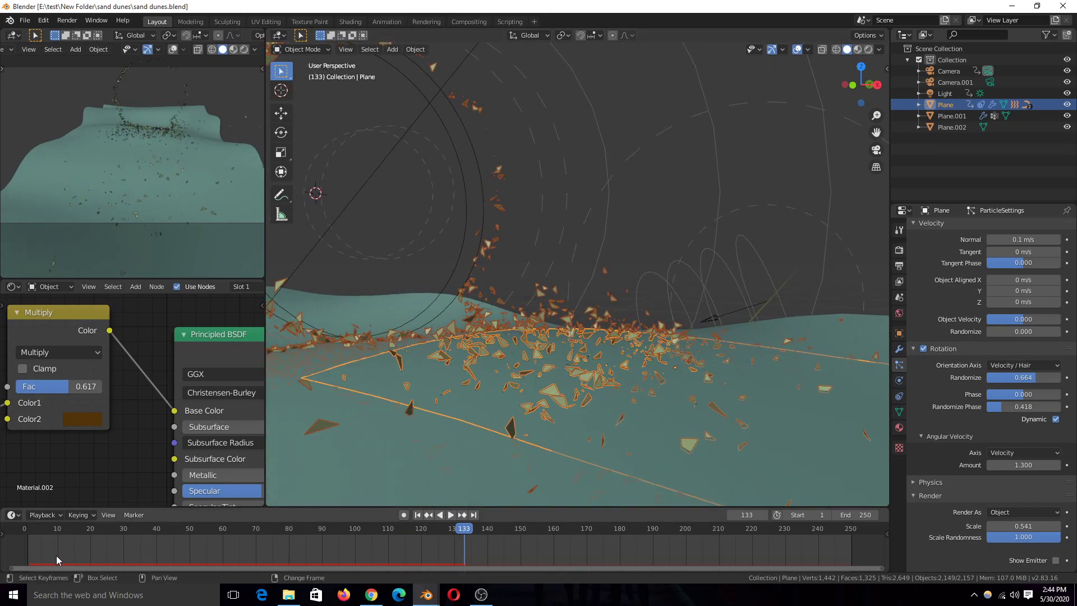
Step: Rewind to frame 0, save the blend file, and replay the animation
{"action": "left_click", "coordinate": [26, 555]}
{"action": "key", "text": "space"}
{"action": "scroll", "coordinate": [59, 496], "scroll_direction": "down", "scroll_amount": 2}
{"action": "scroll", "coordinate": [505, 398], "scroll_direction": "down", "scroll_amount": 6}
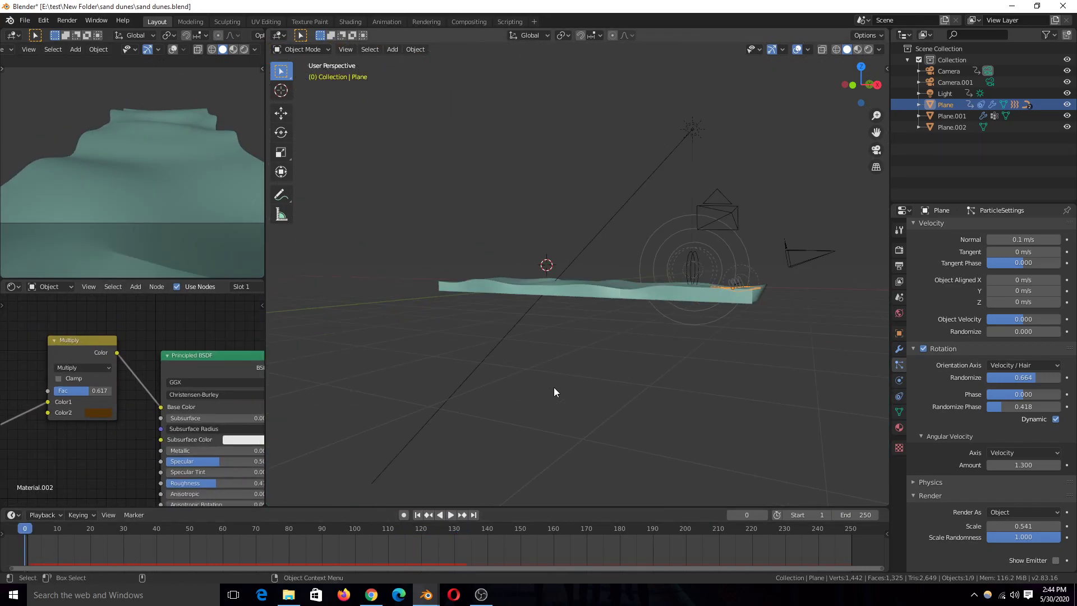
{"action": "scroll", "coordinate": [512, 424], "scroll_direction": "up", "scroll_amount": 2}
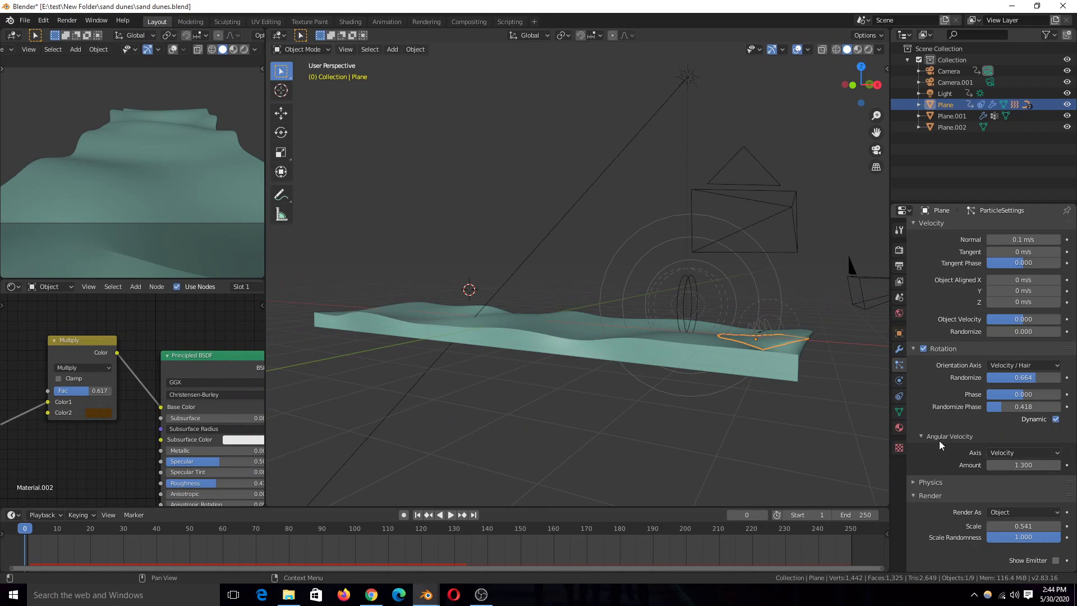
{"action": "scroll", "coordinate": [564, 363], "scroll_direction": "up", "scroll_amount": 4}
{"action": "key", "text": "ctrl+s"}
{"action": "key", "text": "space"}
{"action": "key", "text": "space"}
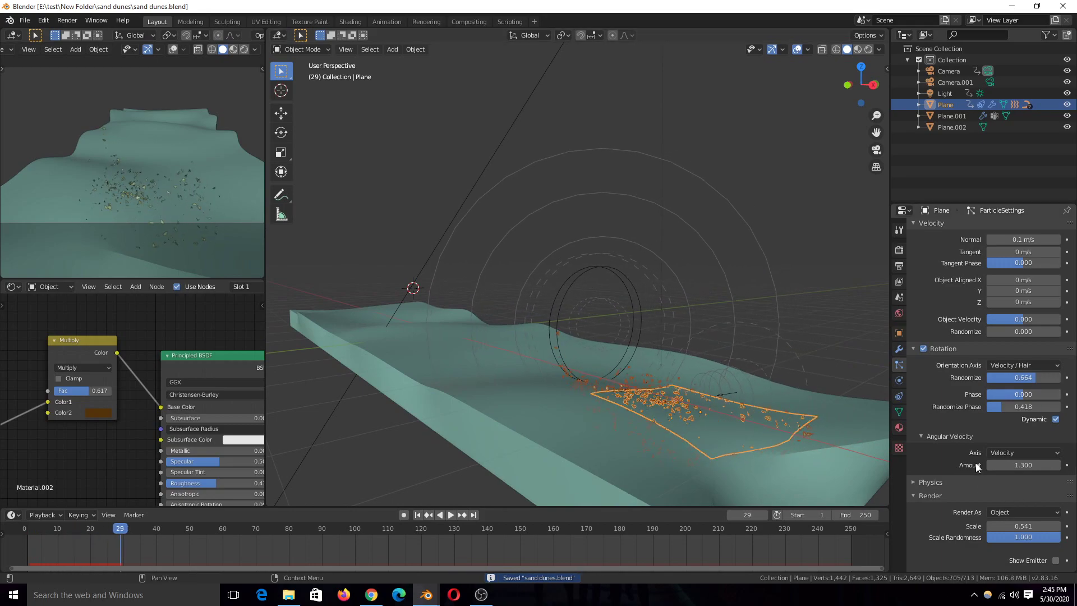
{"action": "scroll", "coordinate": [976, 460], "scroll_direction": "down", "scroll_amount": 10}
{"action": "scroll", "coordinate": [978, 453], "scroll_direction": "up", "scroll_amount": 3}
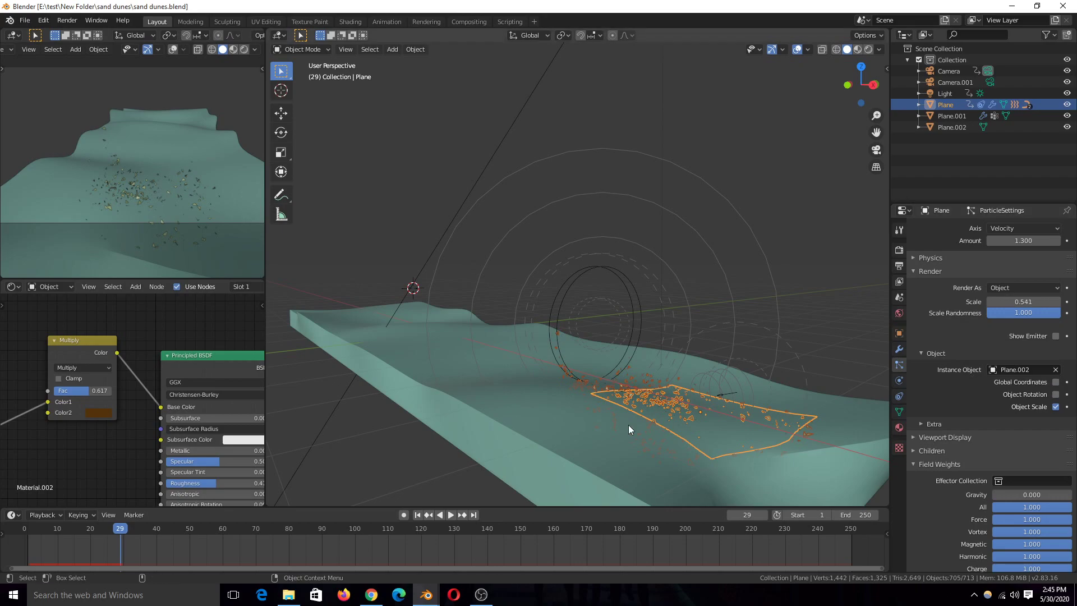
Step: Select the small triangle Plane.002 and frame it in the view
{"action": "middle_click_drag", "start_coordinate": [628, 426], "coordinate": [638, 353]}
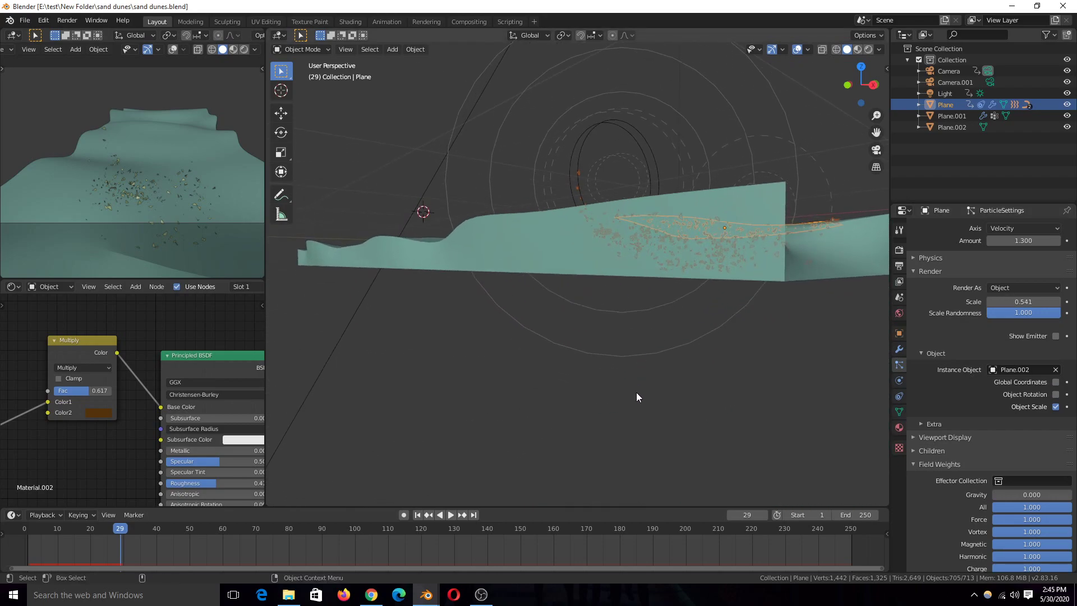
{"action": "middle_click_drag", "start_coordinate": [639, 391], "coordinate": [546, 394]}
{"action": "left_click", "coordinate": [550, 369]}
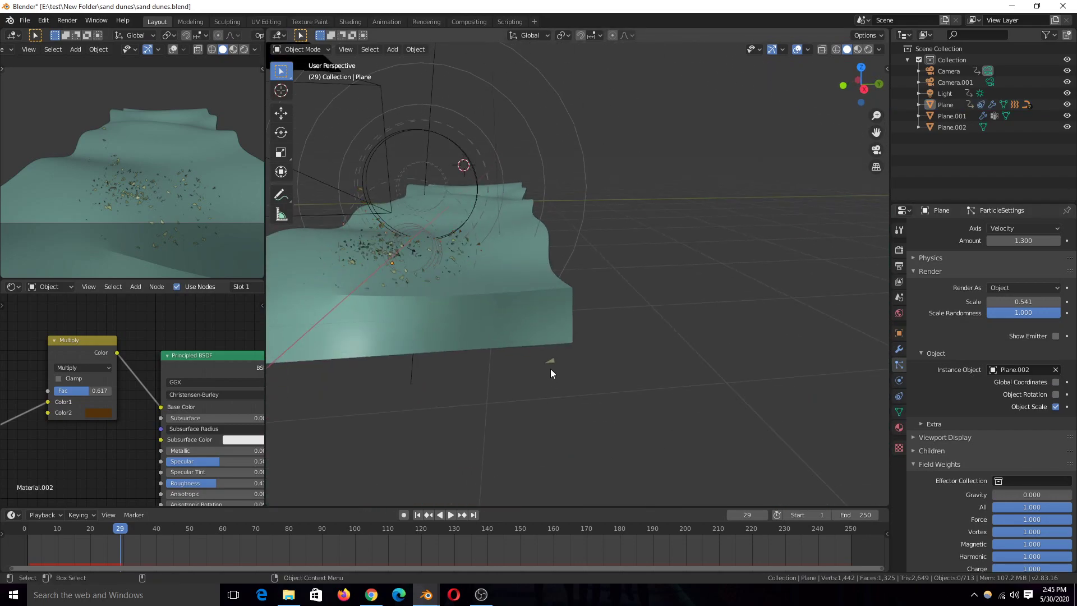
{"action": "left_click", "coordinate": [551, 368]}
{"action": "key", "text": "KP_Decimal"}
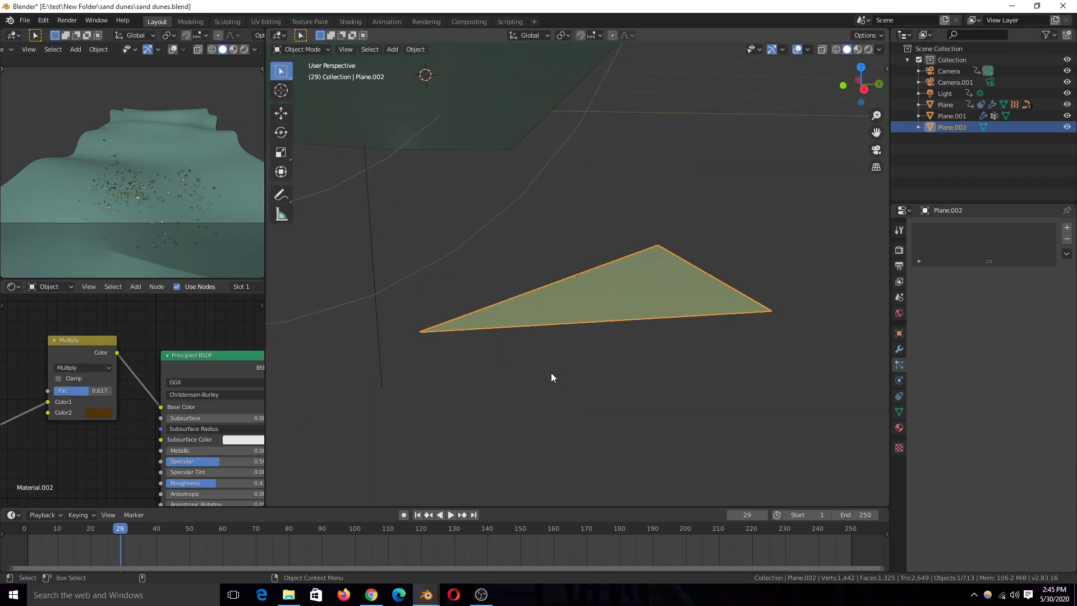
Step: Select the emitter Plane and show its Fluid Smoke Inflow physics settings
{"action": "middle_click_drag", "start_coordinate": [549, 350], "coordinate": [442, 299]}
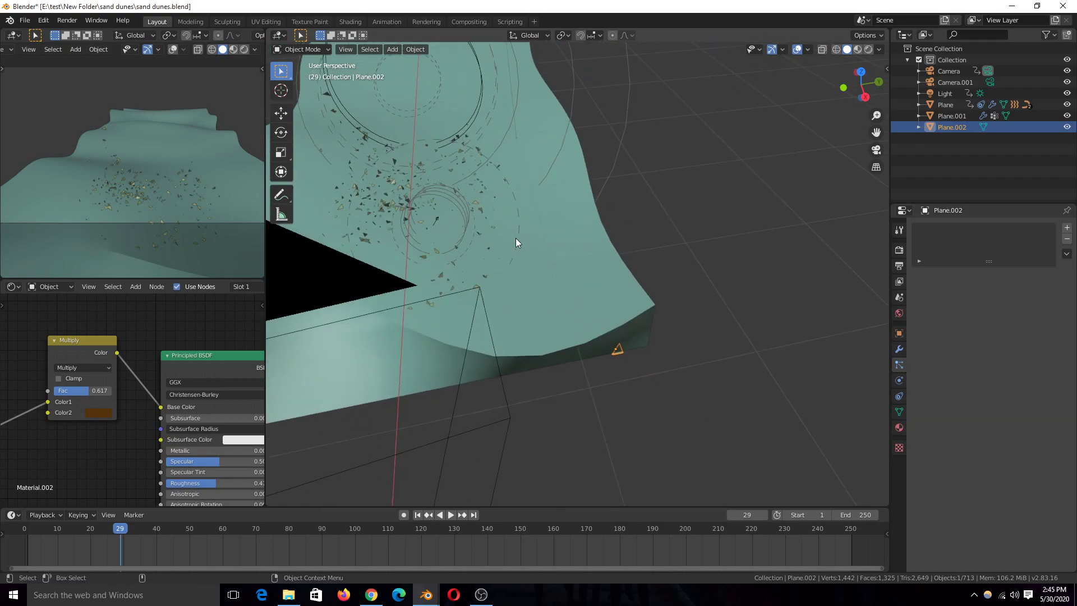
{"action": "left_click", "coordinate": [490, 217]}
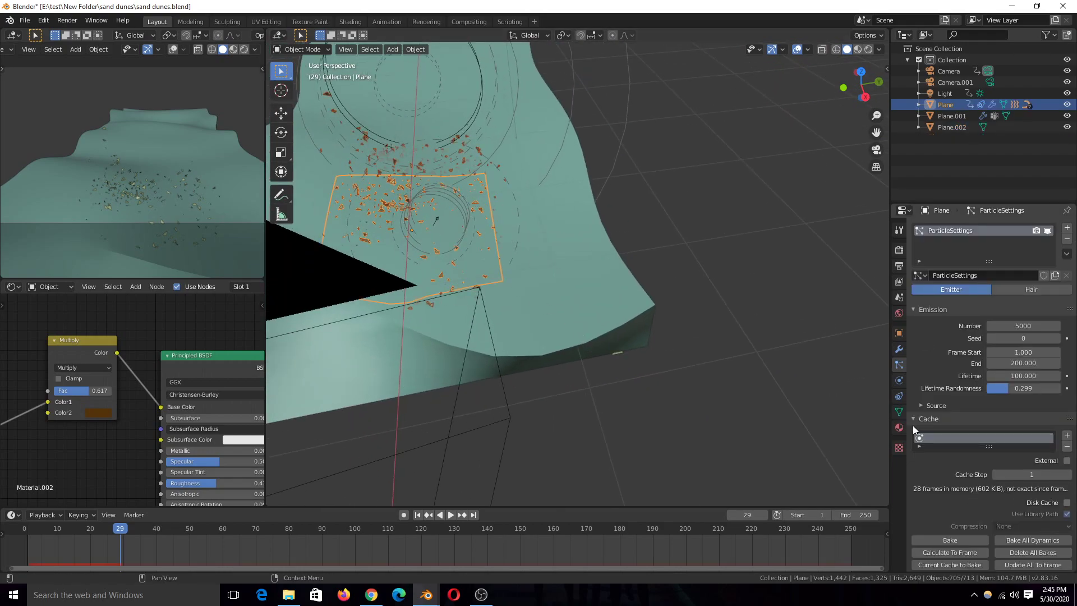
{"action": "left_click", "coordinate": [900, 380]}
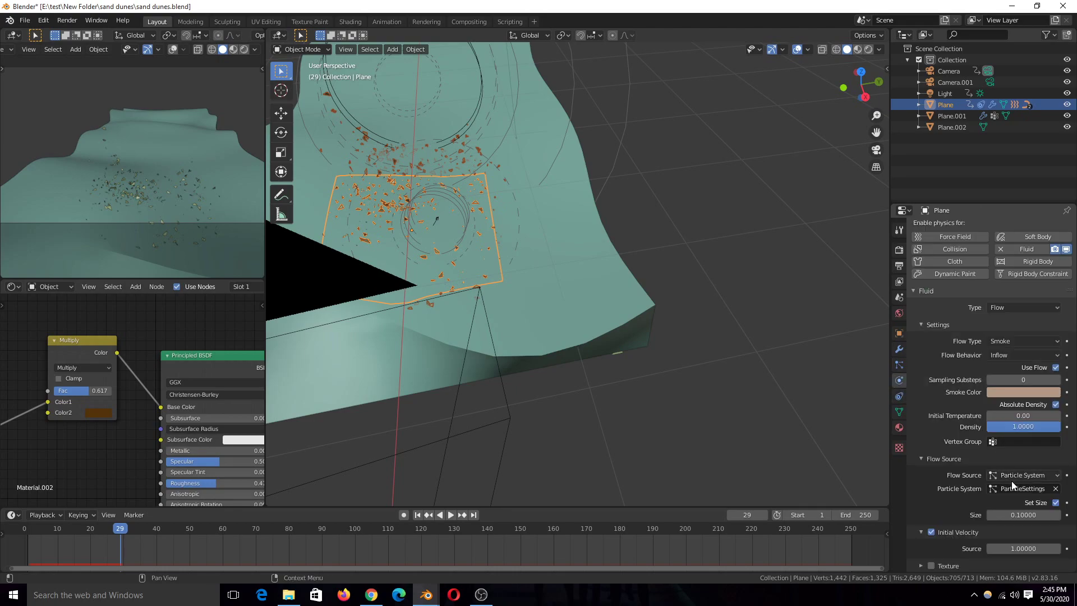
Step: Switch the emitter's particle Render As setting to Halo
{"action": "left_click", "coordinate": [899, 365]}
{"action": "scroll", "coordinate": [998, 444], "scroll_direction": "down", "scroll_amount": 2}
{"action": "scroll", "coordinate": [998, 444], "scroll_direction": "down", "scroll_amount": 8}
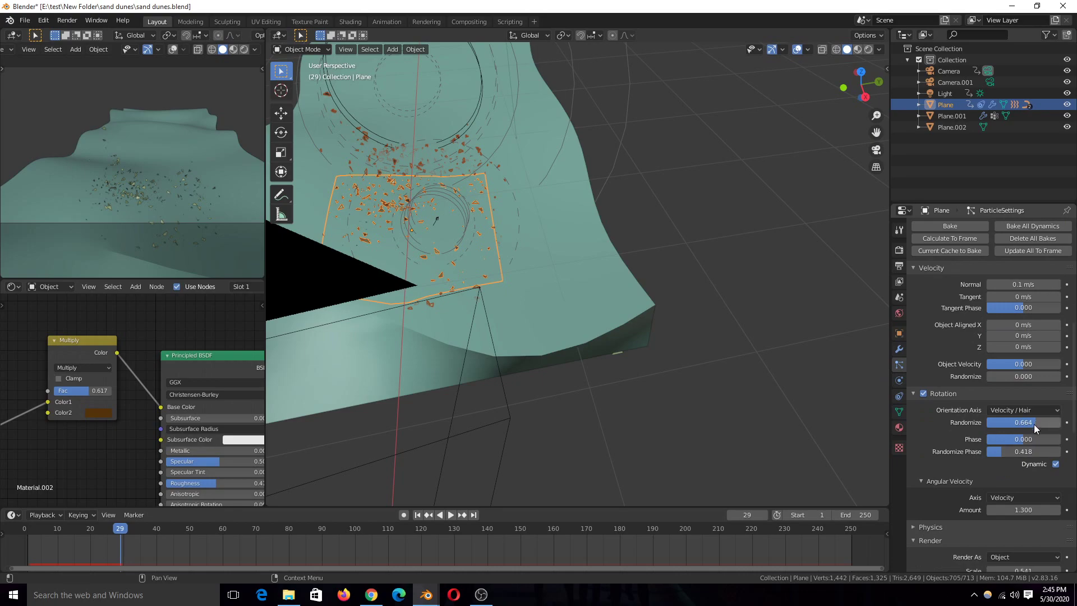
{"action": "left_click", "coordinate": [1039, 410]}
{"action": "scroll", "coordinate": [998, 486], "scroll_direction": "down", "scroll_amount": 2}
{"action": "left_click", "coordinate": [1015, 512]}
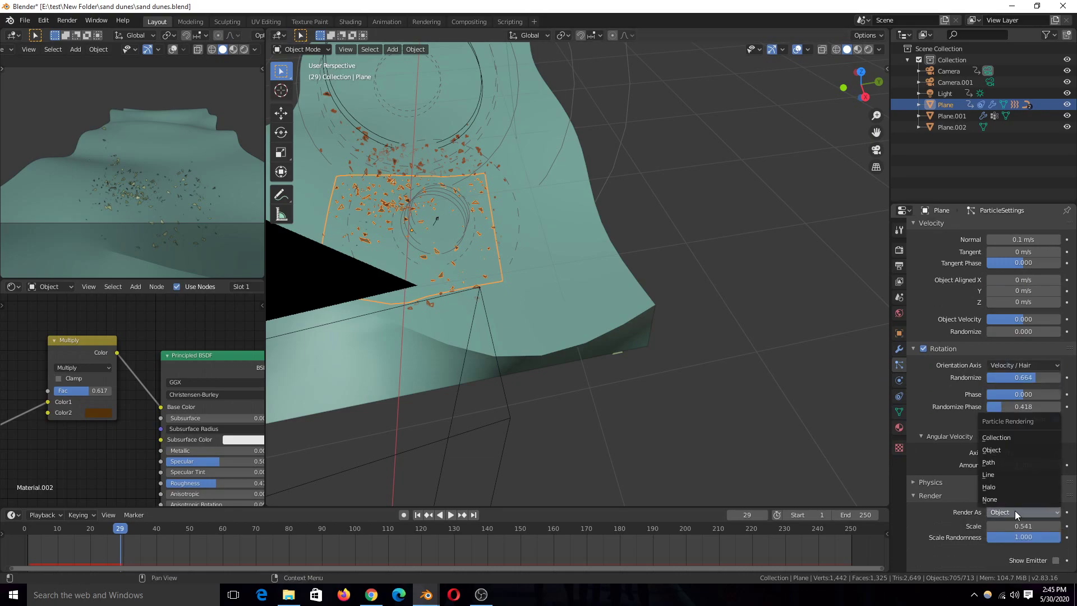
{"action": "left_click", "coordinate": [997, 487]}
Step: Preview the halo particles, then lower Scale to 0.515 and viewport display size to 0.025 m
{"action": "middle_click_drag", "start_coordinate": [676, 351], "coordinate": [731, 409]}
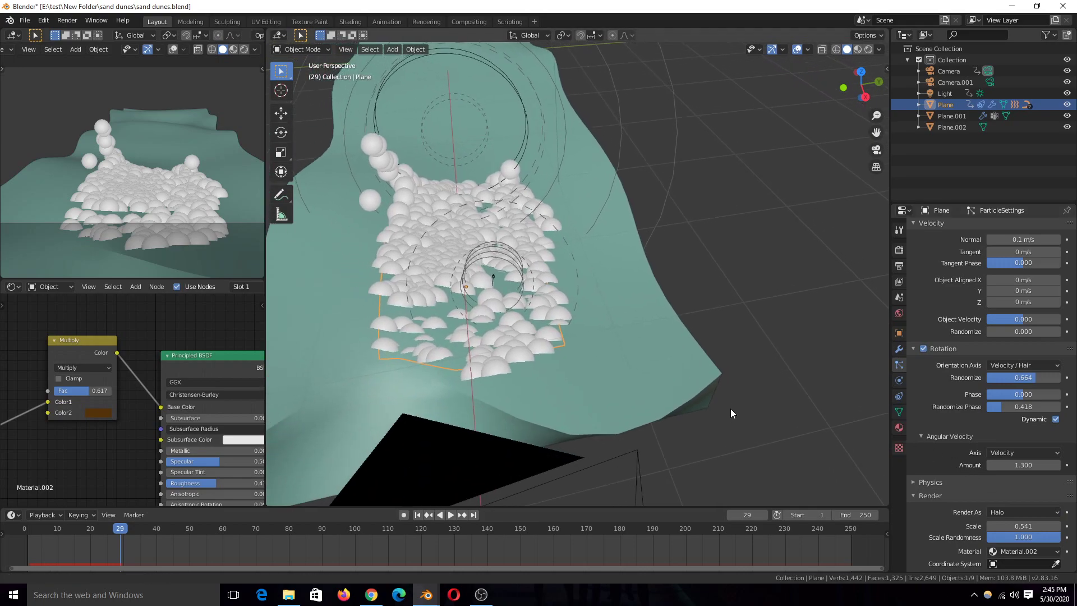
{"action": "middle_click_drag", "start_coordinate": [642, 328], "coordinate": [594, 305]}
{"action": "key", "text": "space"}
{"action": "key", "text": "space"}
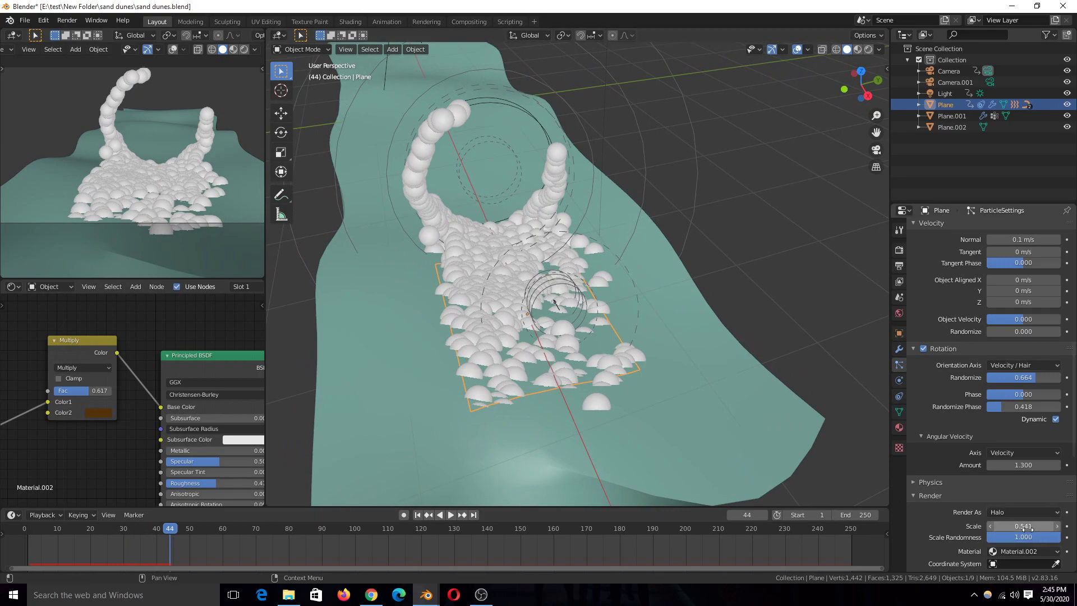
{"action": "left_click_drag", "start_coordinate": [1023, 527], "coordinate": [1021, 526]}
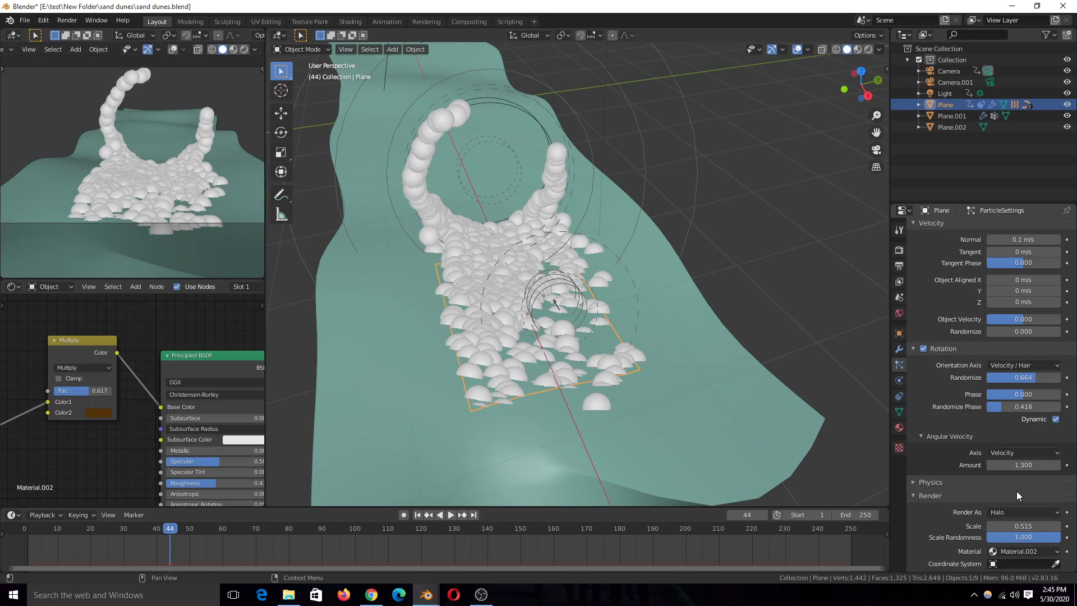
{"action": "scroll", "coordinate": [1009, 466], "scroll_direction": "down", "scroll_amount": 5}
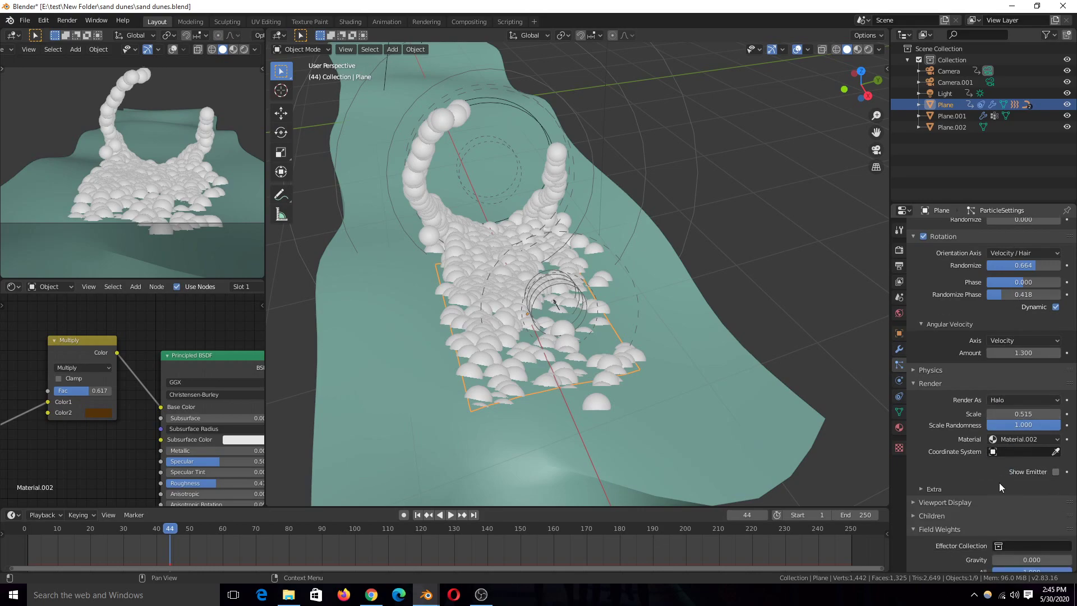
{"action": "left_click", "coordinate": [999, 501]}
{"action": "scroll", "coordinate": [1016, 540], "scroll_direction": "down", "scroll_amount": 2}
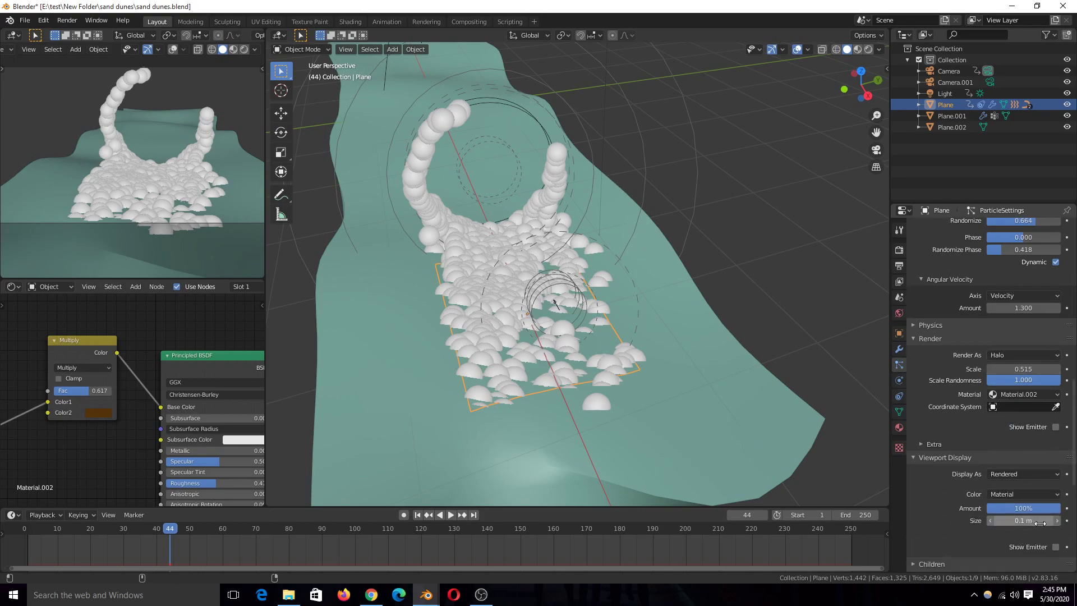
{"action": "left_click_drag", "start_coordinate": [1040, 523], "coordinate": [1010, 523]}
{"action": "key", "text": "space"}
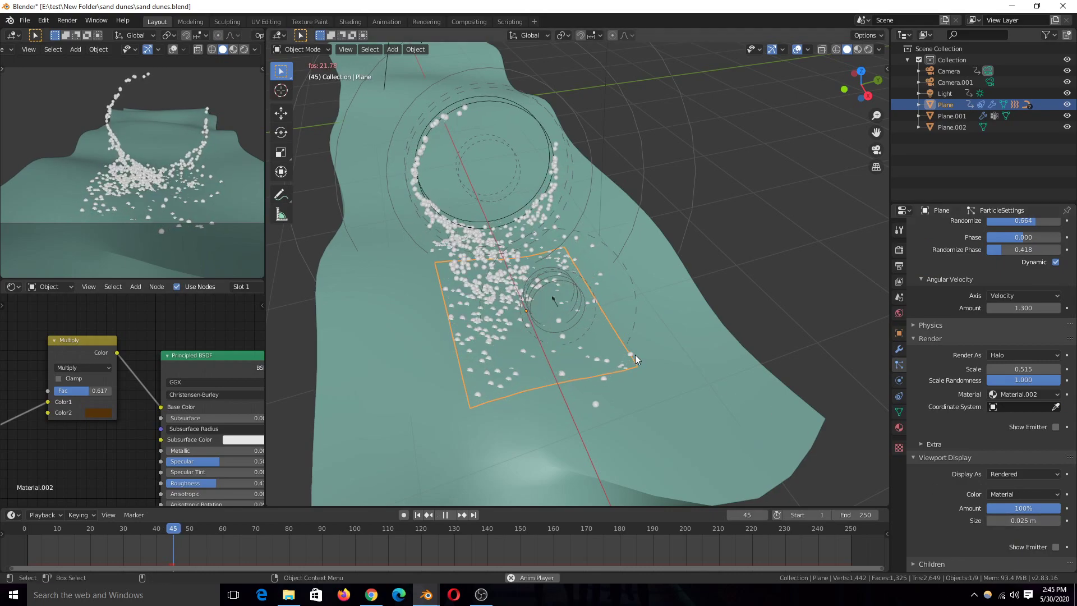
{"action": "key", "text": "space"}
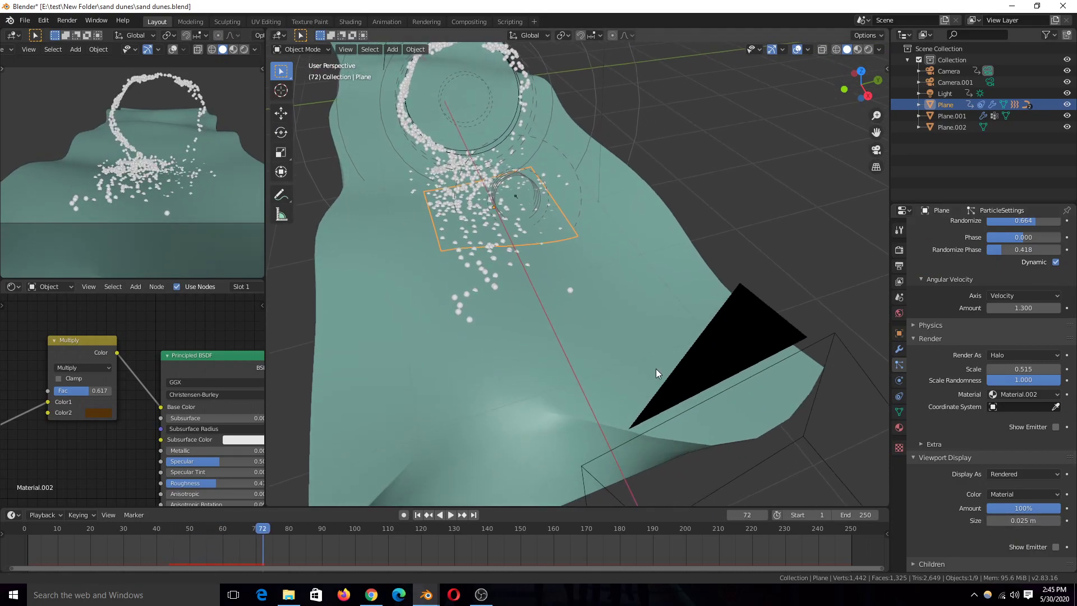
Step: Save, then select and frame the small Plane.002 triangle to inspect it edge-on
{"action": "middle_click_drag", "start_coordinate": [658, 372], "coordinate": [667, 337]}
{"action": "key", "text": "ctrl+s"}
{"action": "middle_click_drag", "start_coordinate": [697, 432], "coordinate": [512, 298]}
{"action": "left_click", "coordinate": [694, 366]}
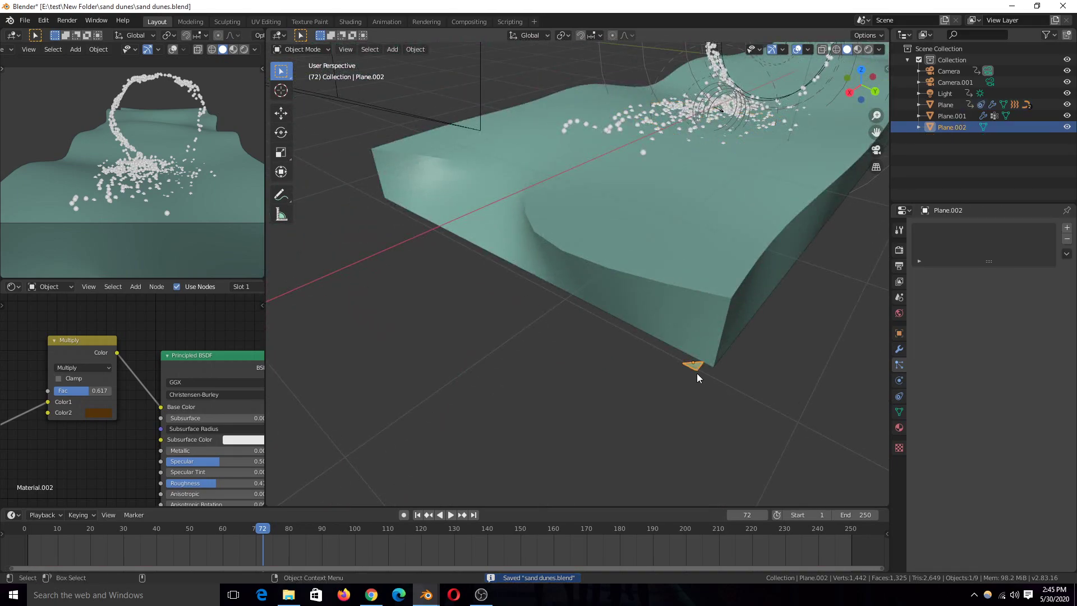
{"action": "key", "text": "KP_Decimal"}
{"action": "middle_click_drag", "start_coordinate": [697, 372], "coordinate": [685, 440]}
{"action": "key", "text": "ctrl+s"}
Step: Reselect the emitter, set its particles to render as Plane.002 objects again, and save
{"action": "scroll", "coordinate": [632, 348], "scroll_direction": "down", "scroll_amount": 6}
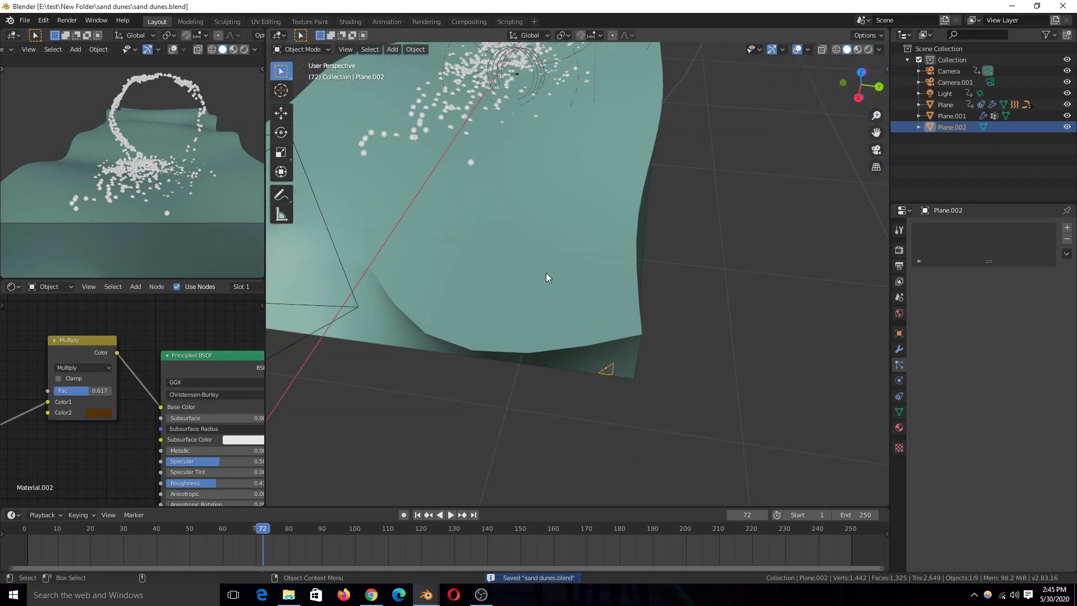
{"action": "left_click", "coordinate": [418, 128]}
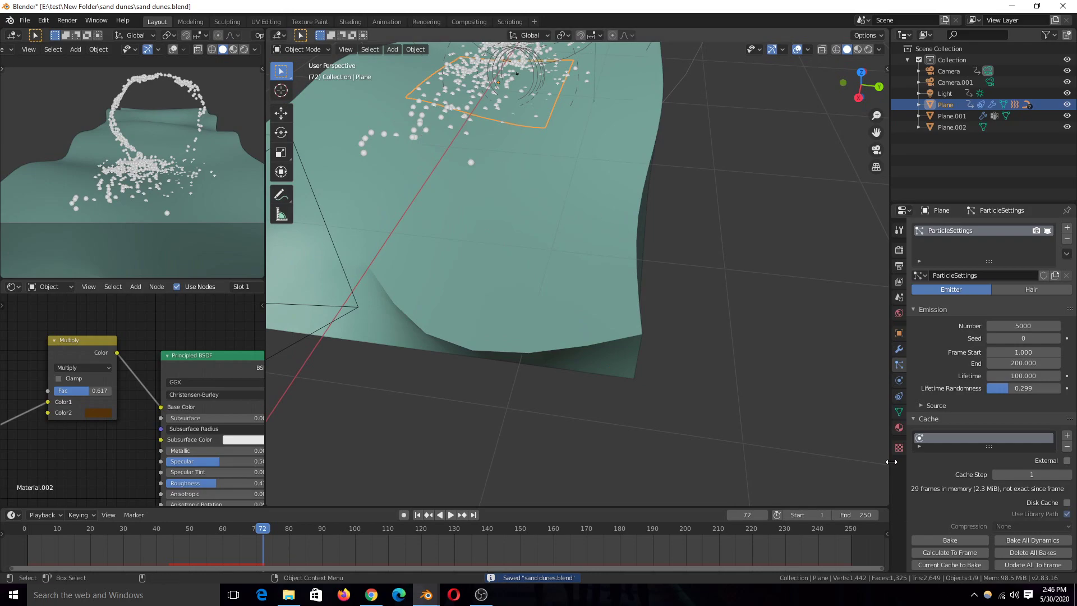
{"action": "scroll", "coordinate": [908, 442], "scroll_direction": "down", "scroll_amount": 6}
{"action": "scroll", "coordinate": [965, 505], "scroll_direction": "down", "scroll_amount": 8}
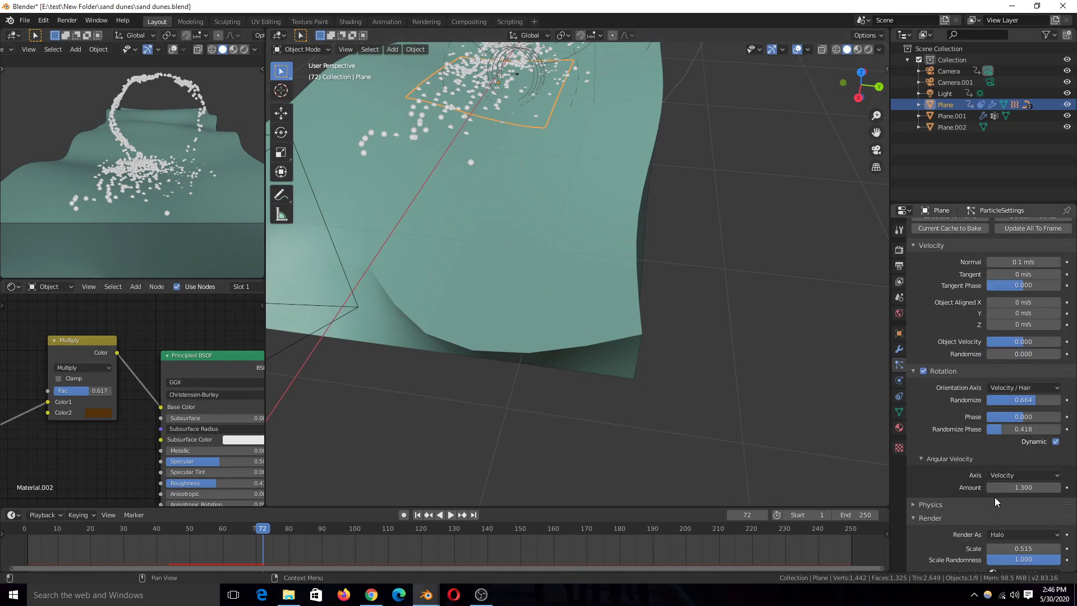
{"action": "left_click", "coordinate": [1022, 534]}
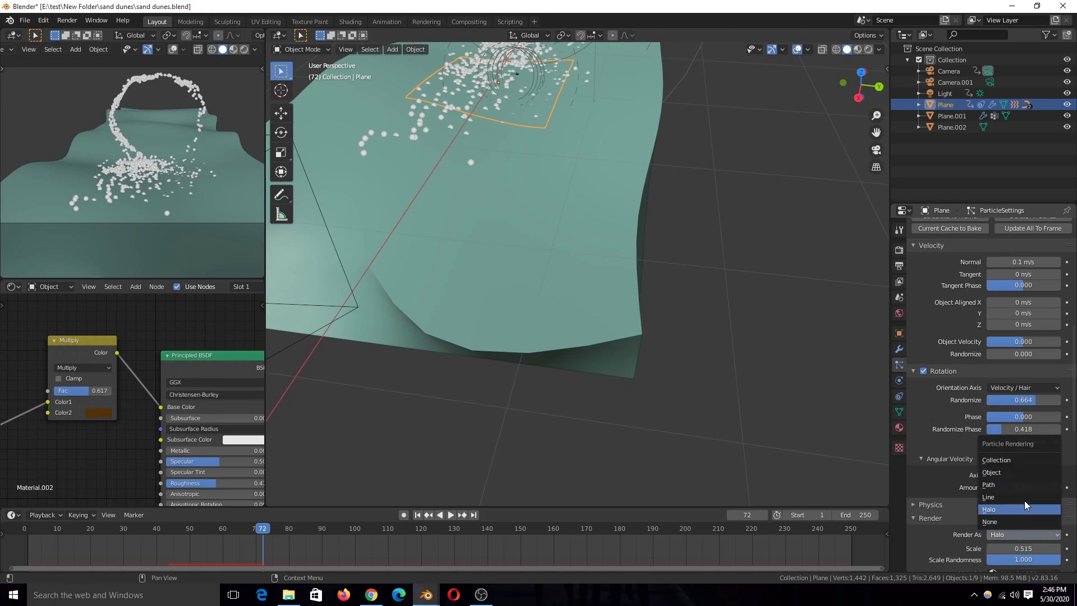
{"action": "left_click", "coordinate": [1028, 472]}
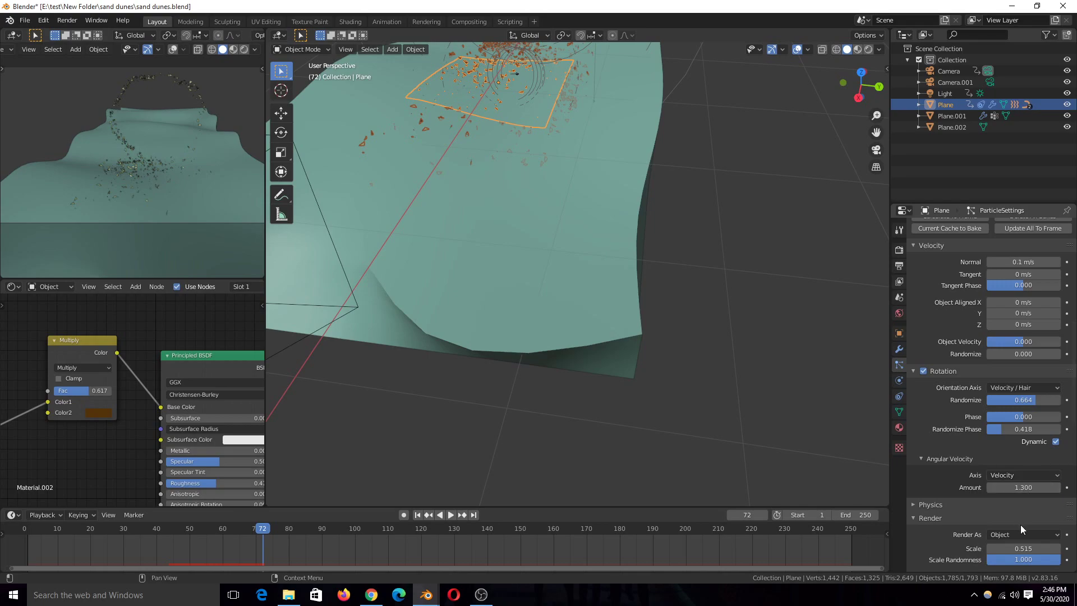
{"action": "scroll", "coordinate": [1021, 524], "scroll_direction": "down", "scroll_amount": 5}
{"action": "scroll", "coordinate": [857, 438], "scroll_direction": "down", "scroll_amount": 4}
{"action": "key", "text": "ctrl+s"}
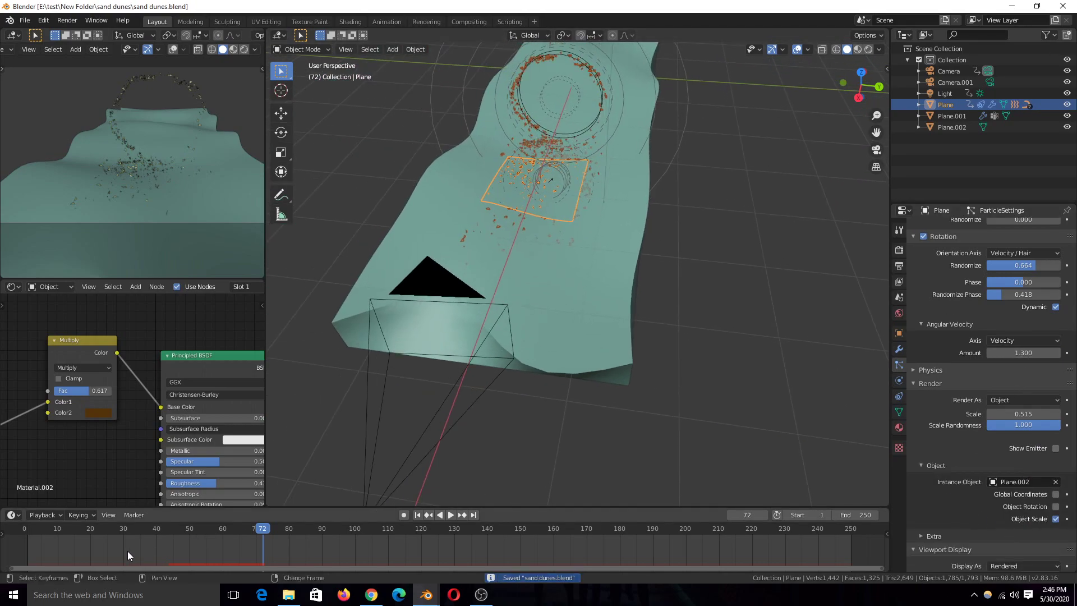
Step: Save at frame 0, play the particles to frame 54, and deselect the emitter plane
{"action": "left_click", "coordinate": [23, 547]}
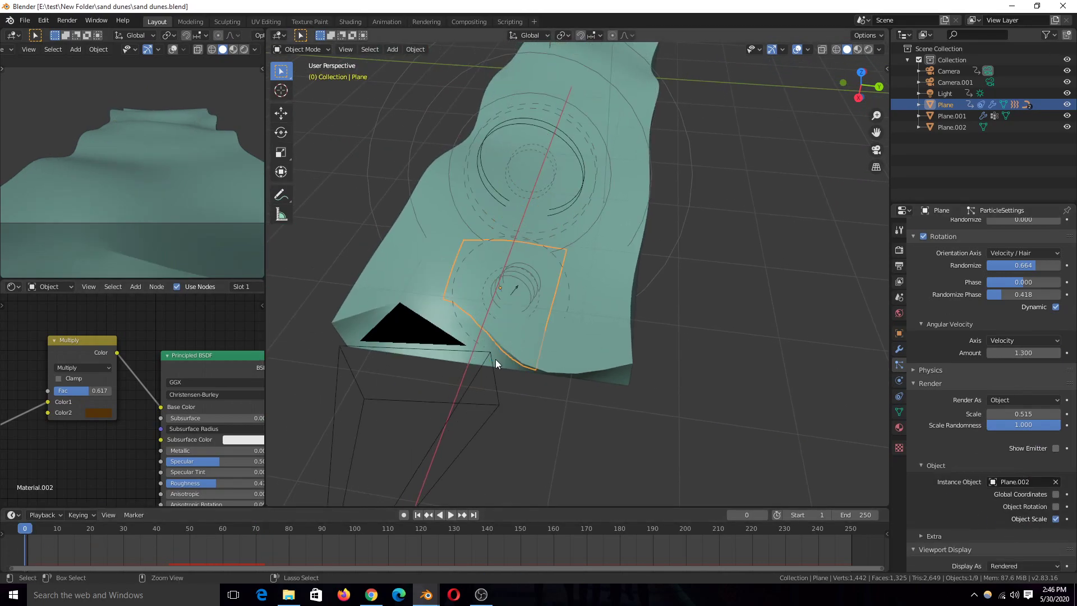
{"action": "key", "text": "ctrl+s"}
{"action": "middle_click_drag", "start_coordinate": [496, 359], "coordinate": [666, 301]}
{"action": "key", "text": "space"}
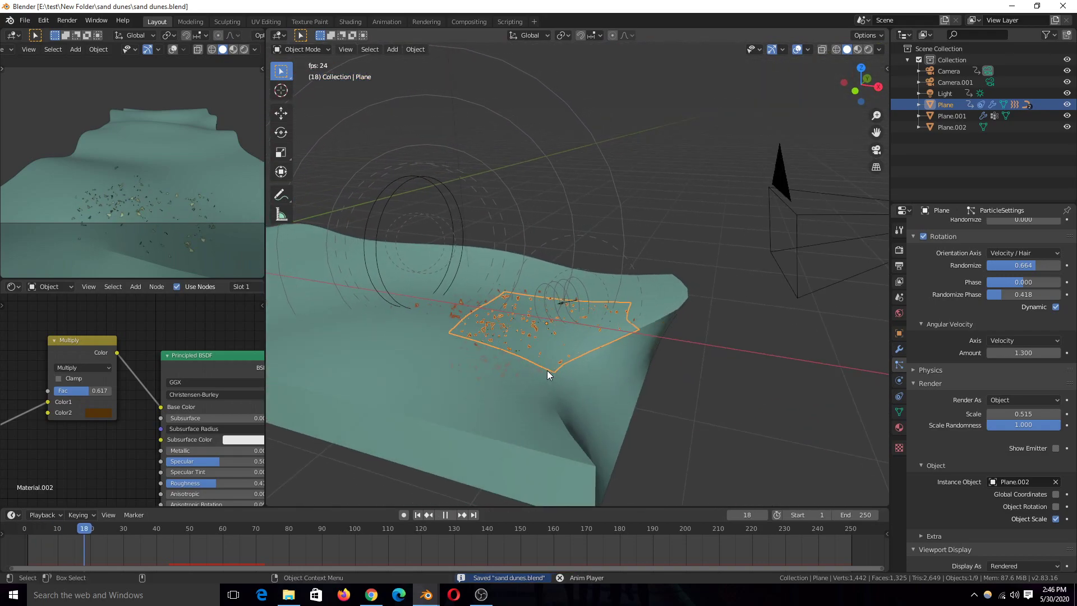
{"action": "key", "text": "space"}
{"action": "middle_click_drag", "start_coordinate": [539, 371], "coordinate": [596, 396]}
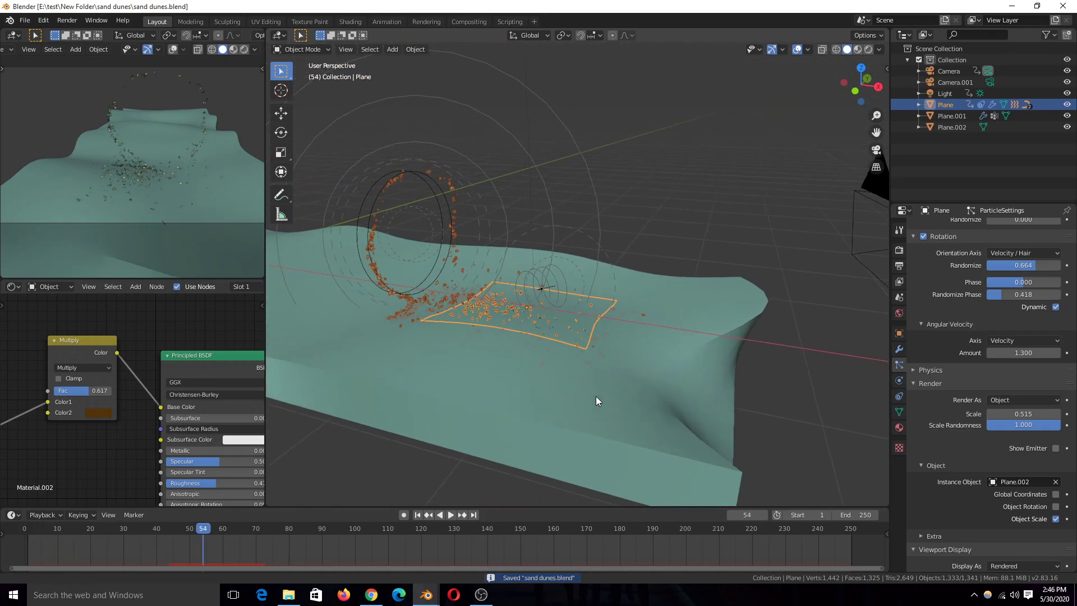
{"action": "left_click", "coordinate": [396, 200]}
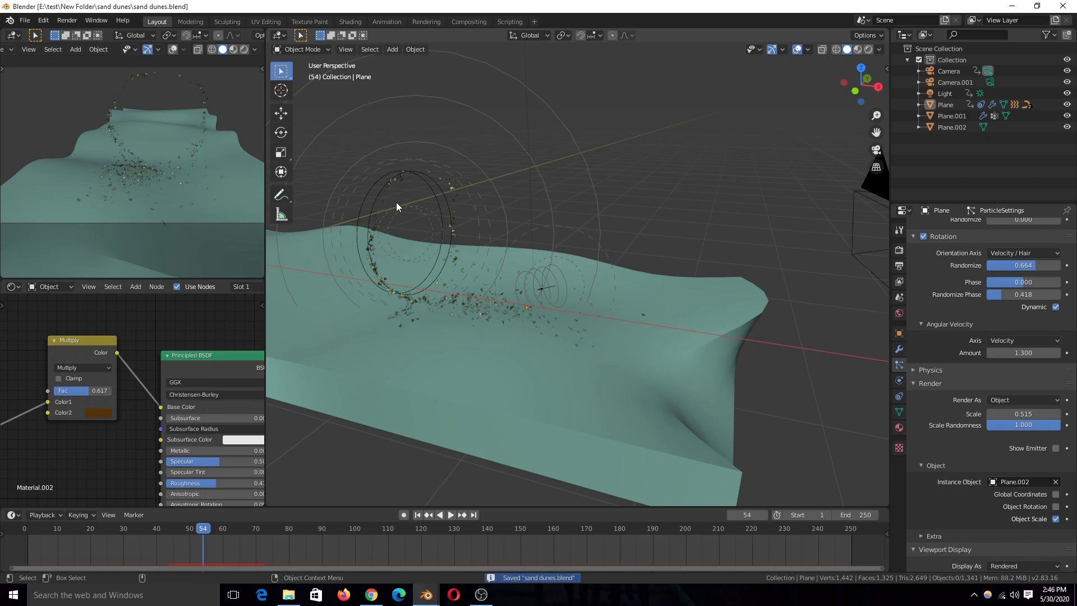
{"action": "middle_click_drag", "start_coordinate": [397, 206], "coordinate": [445, 322]}
{"action": "key", "text": "ctrl+s"}
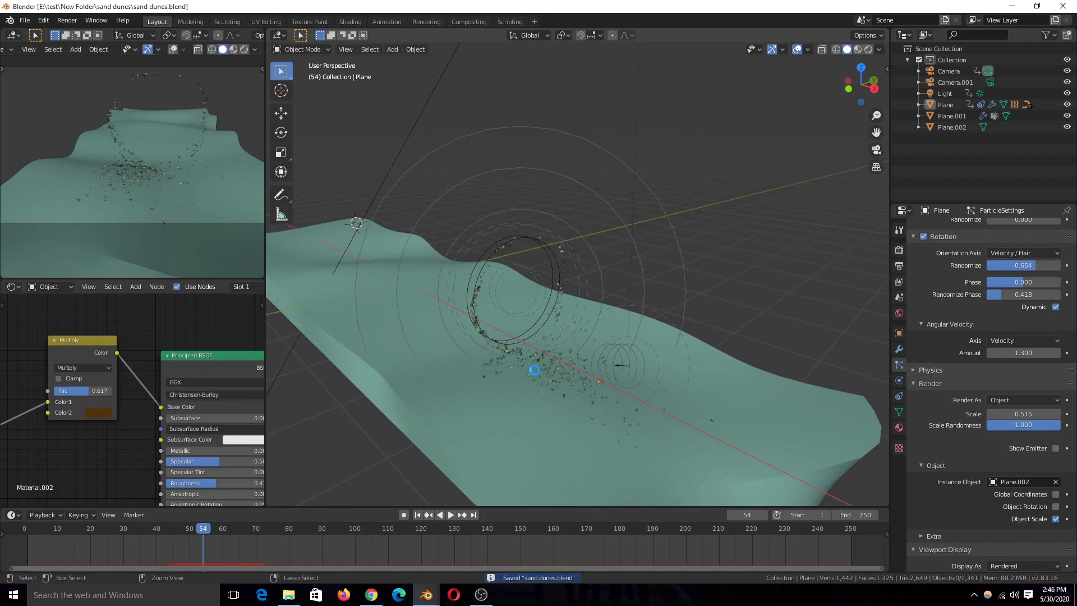
Step: Jump back to frame 0, save, zoom the view, and replay the particle animation
{"action": "left_click", "coordinate": [25, 531]}
{"action": "key", "text": "ctrl+s"}
{"action": "scroll", "coordinate": [610, 216], "scroll_direction": "down", "scroll_amount": 5}
{"action": "scroll", "coordinate": [610, 221], "scroll_direction": "down", "scroll_amount": 2}
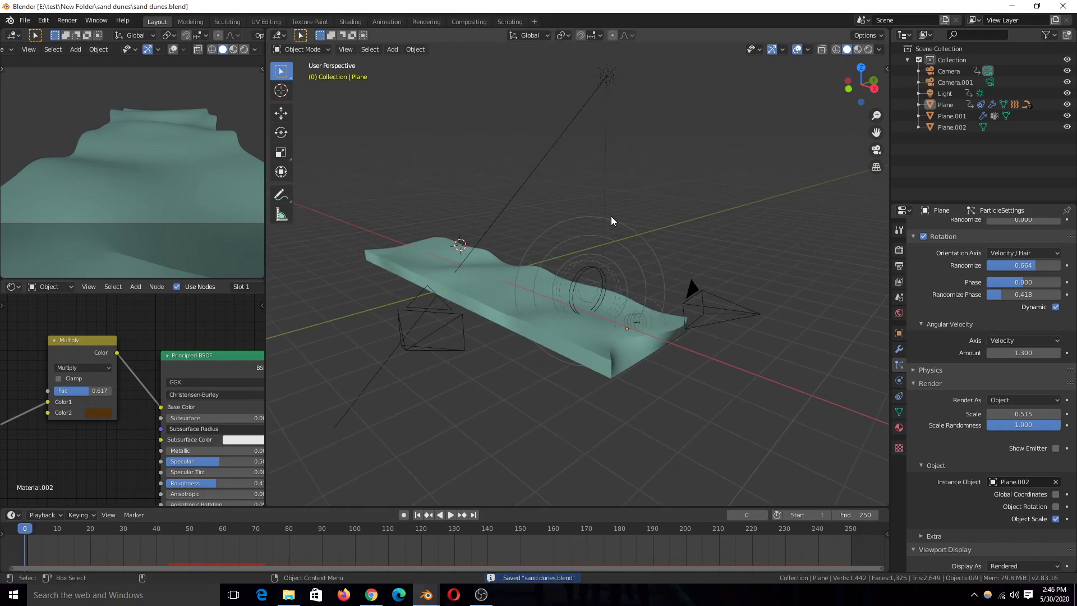
{"action": "scroll", "coordinate": [614, 219], "scroll_direction": "up", "scroll_amount": 4}
{"action": "key", "text": "space"}
{"action": "key", "text": "space"}
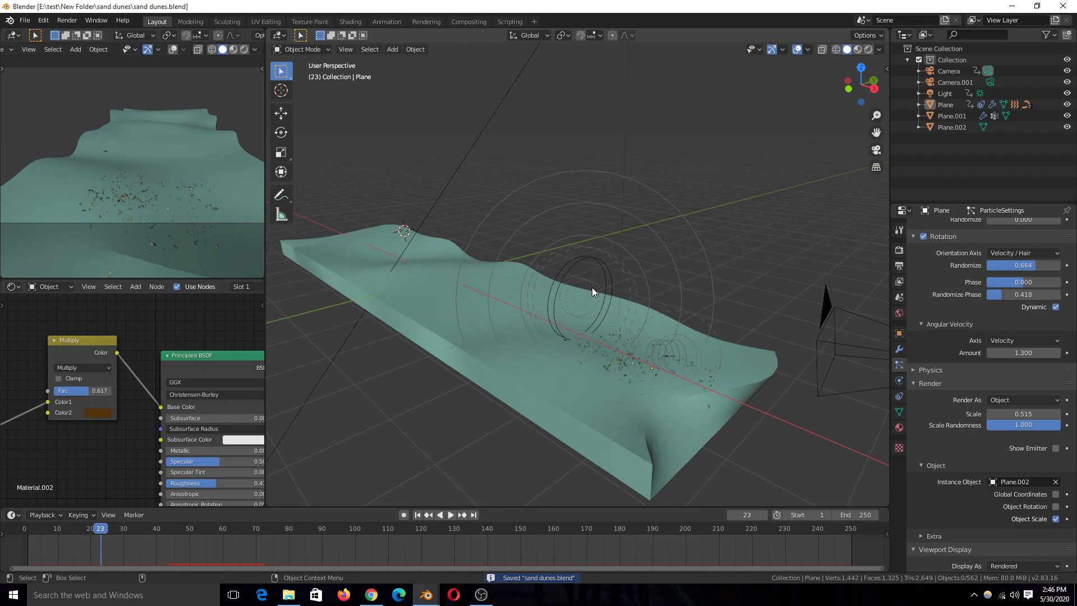
{"action": "scroll", "coordinate": [574, 342], "scroll_direction": "up", "scroll_amount": 4}
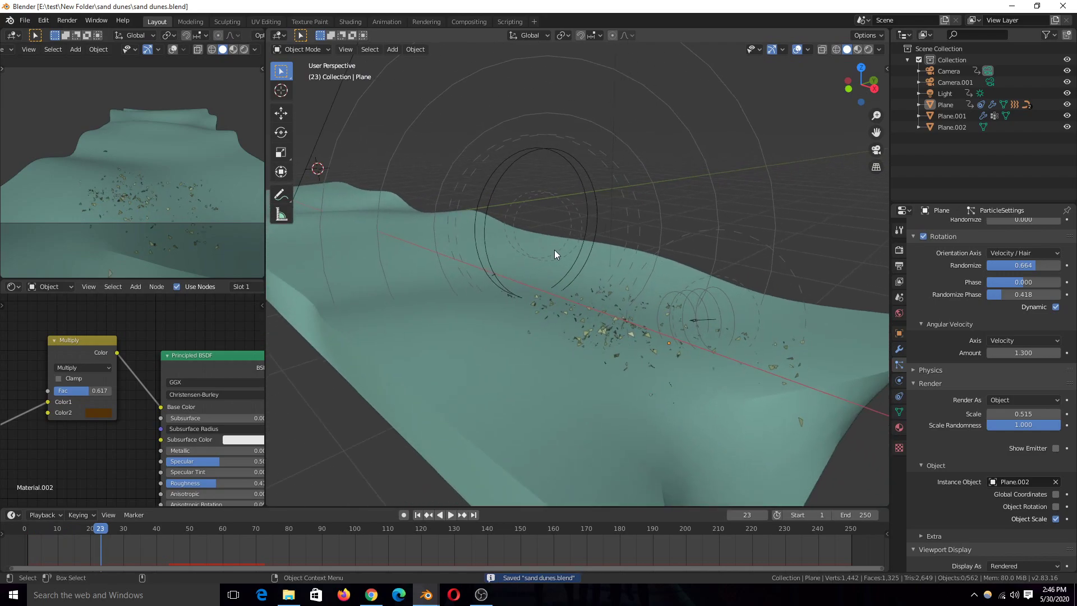
Step: Select the emitter plane, view the dune from the side centred on it, and save sand dunes.blend
{"action": "left_click", "coordinate": [696, 317]}
{"action": "left_click", "coordinate": [689, 313]}
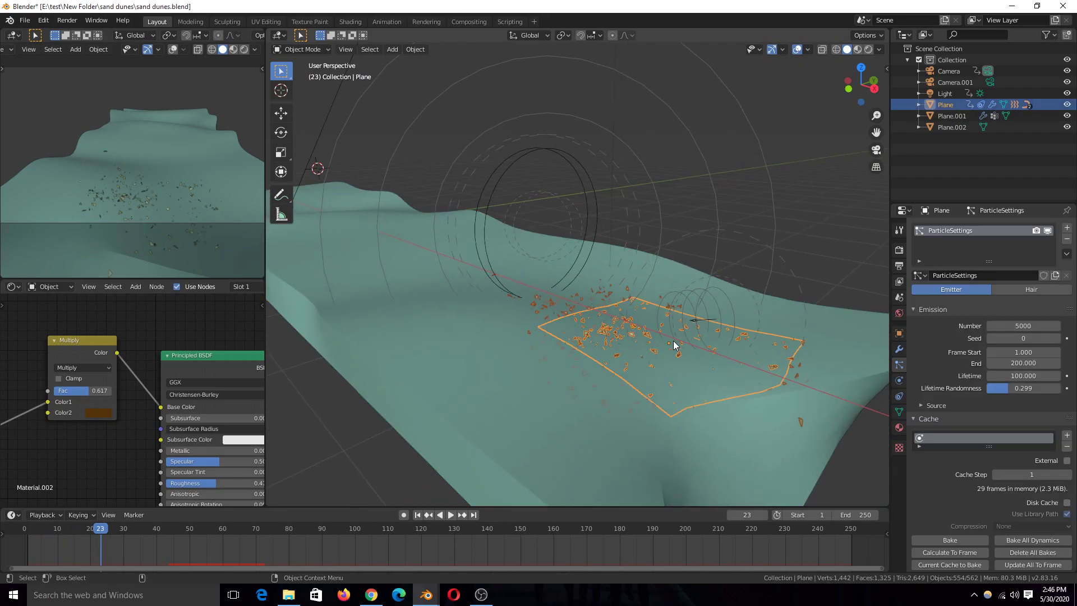
{"action": "middle_click_drag", "start_coordinate": [665, 343], "coordinate": [792, 279]}
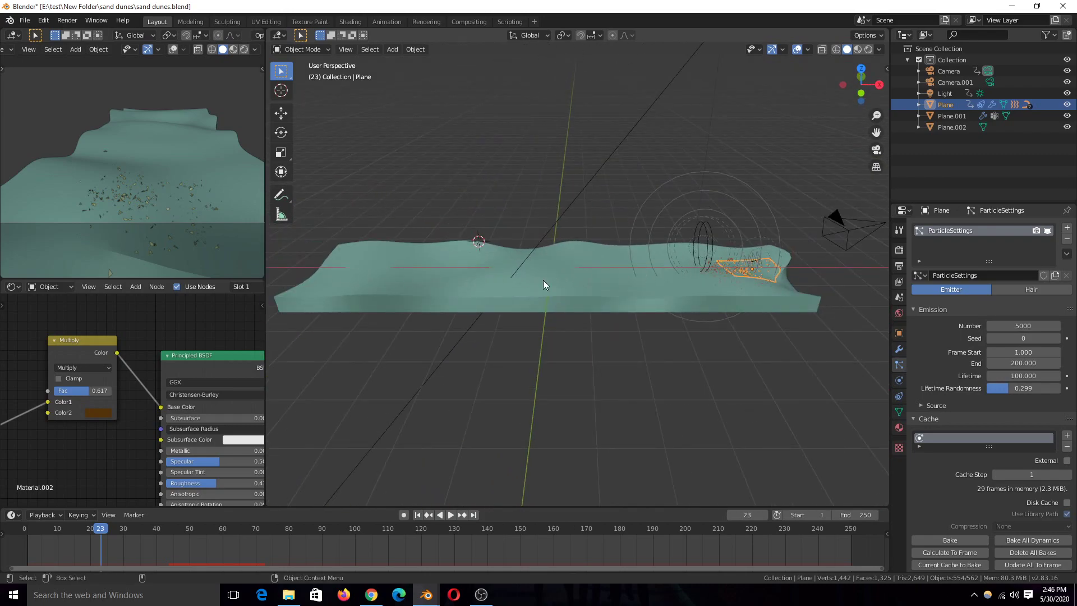
{"action": "scroll", "coordinate": [692, 326], "scroll_direction": "up", "scroll_amount": 4}
{"action": "scroll", "coordinate": [729, 379], "scroll_direction": "down", "scroll_amount": 2}
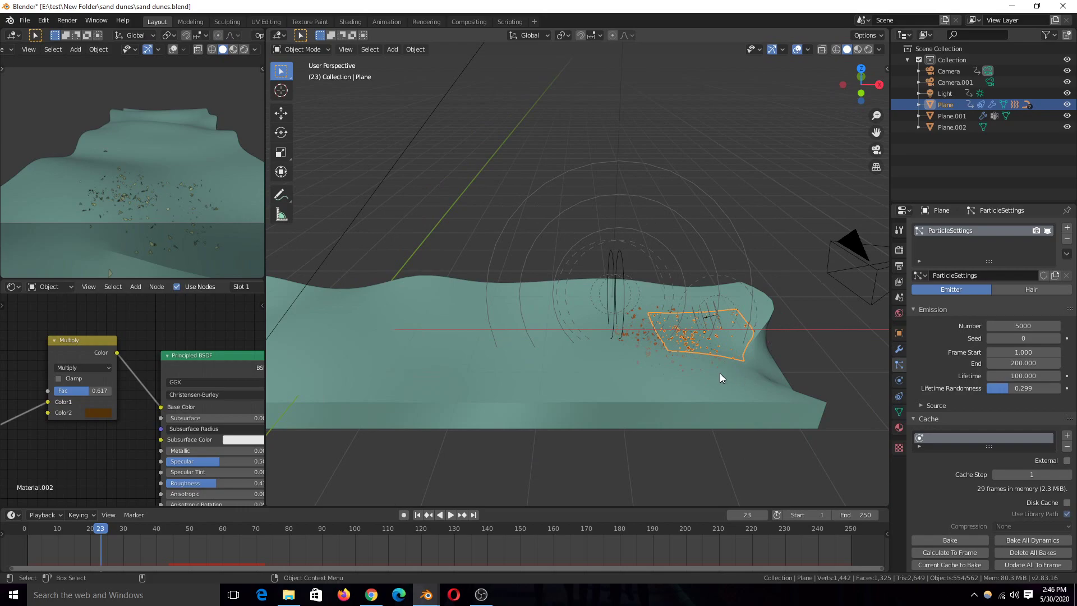
{"action": "middle_click_drag", "start_coordinate": [433, 343], "coordinate": [531, 332], "text": "shift"}
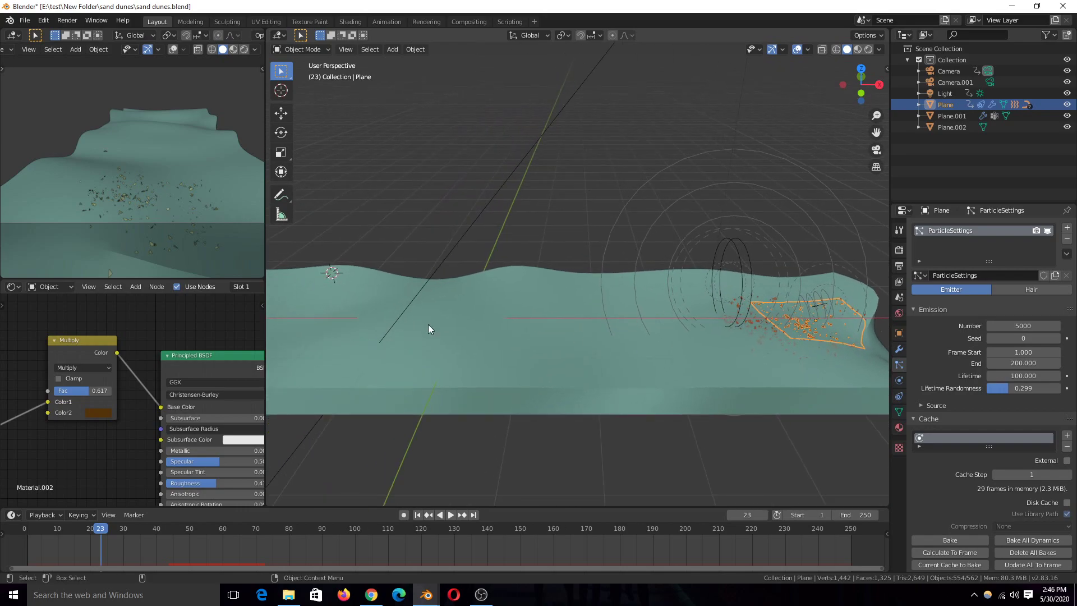
{"action": "scroll", "coordinate": [543, 331], "scroll_direction": "up", "scroll_amount": 4}
{"action": "key", "text": "ctrl+s"}
{"action": "scroll", "coordinate": [584, 334], "scroll_direction": "up", "scroll_amount": 2}
Step: Select the wind Field and show its Physics settings while the particles play
{"action": "left_click", "coordinate": [656, 337]}
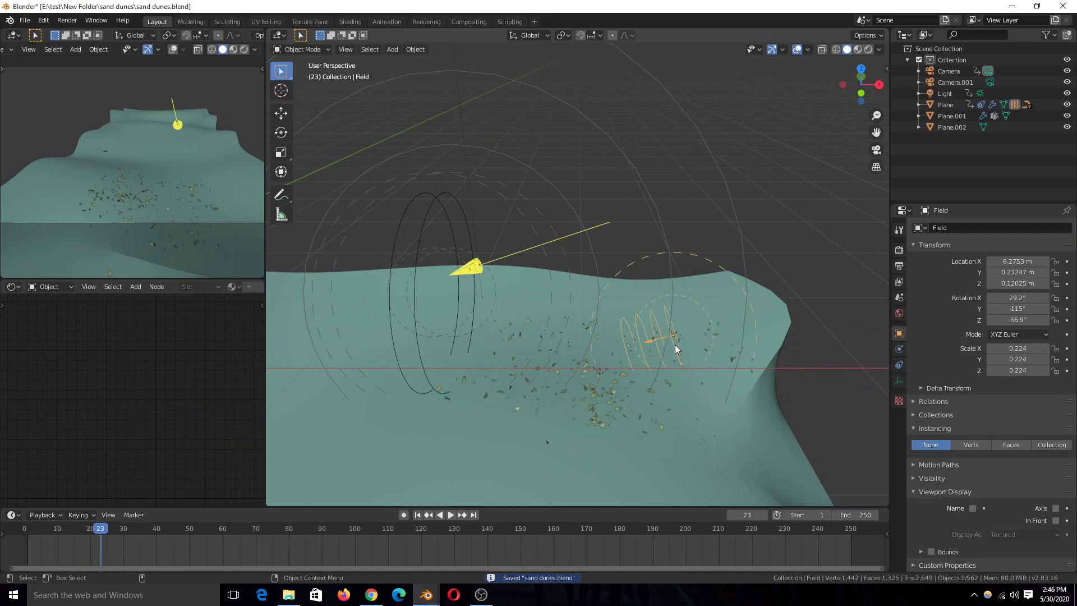
{"action": "left_click", "coordinate": [616, 382]}
{"action": "left_click", "coordinate": [667, 324]}
{"action": "left_click", "coordinate": [899, 349]}
{"action": "scroll", "coordinate": [565, 316], "scroll_direction": "down", "scroll_amount": 4}
{"action": "middle_click_drag", "start_coordinate": [566, 315], "coordinate": [623, 318], "text": "shift"}
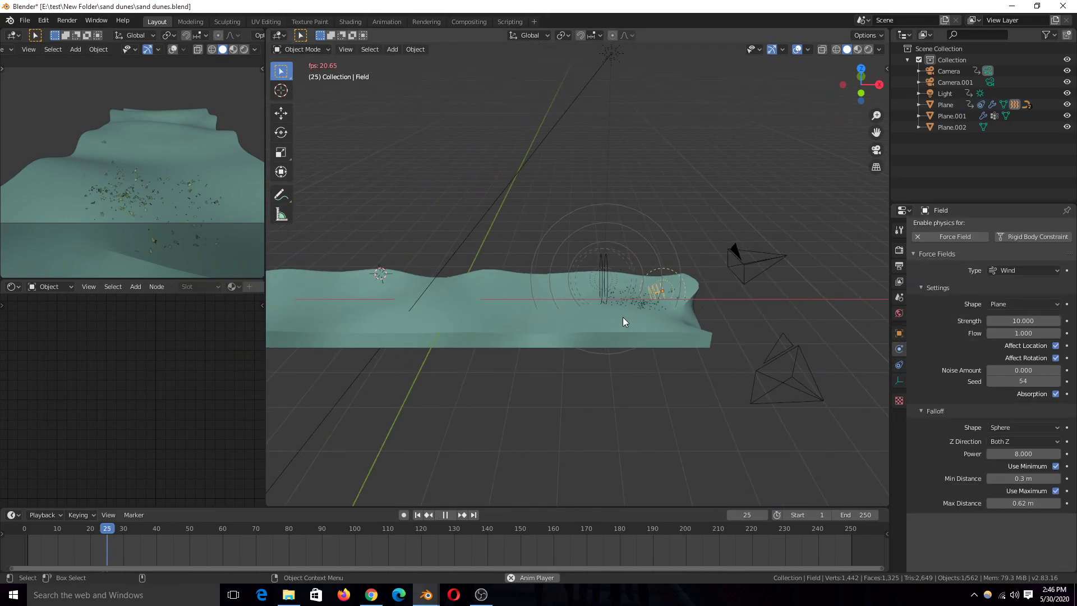
{"action": "key", "text": "space"}
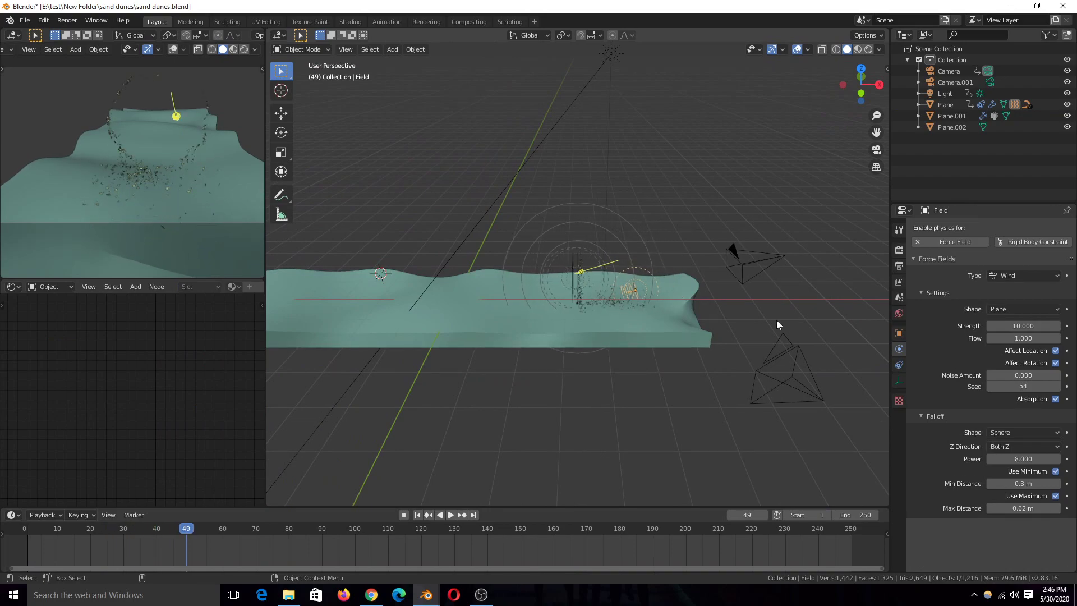
{"action": "scroll", "coordinate": [699, 341], "scroll_direction": "up", "scroll_amount": 4}
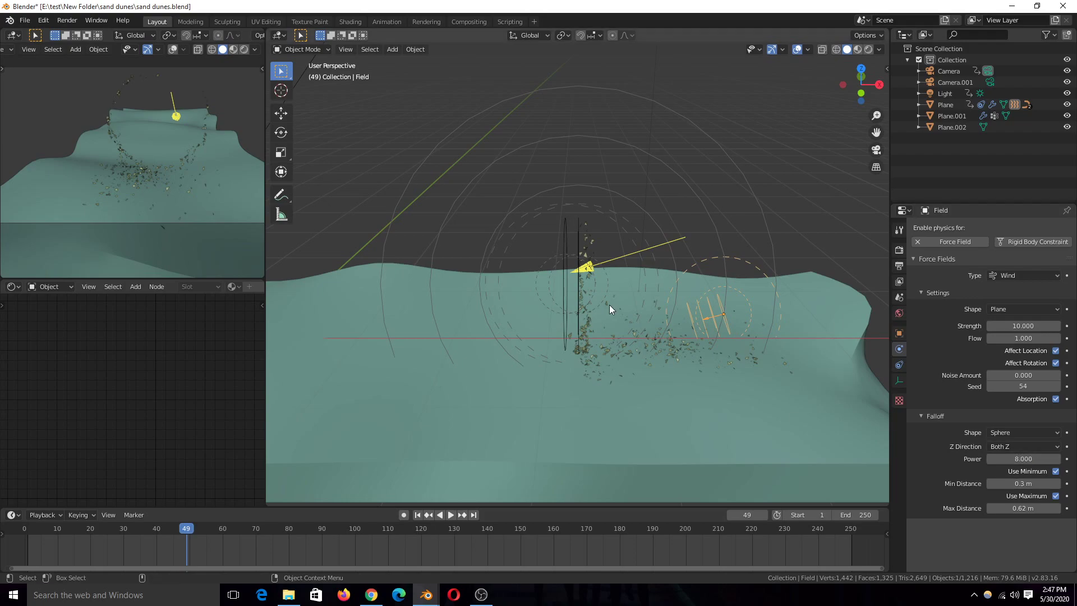
{"action": "middle_click_drag", "start_coordinate": [726, 359], "coordinate": [567, 263]}
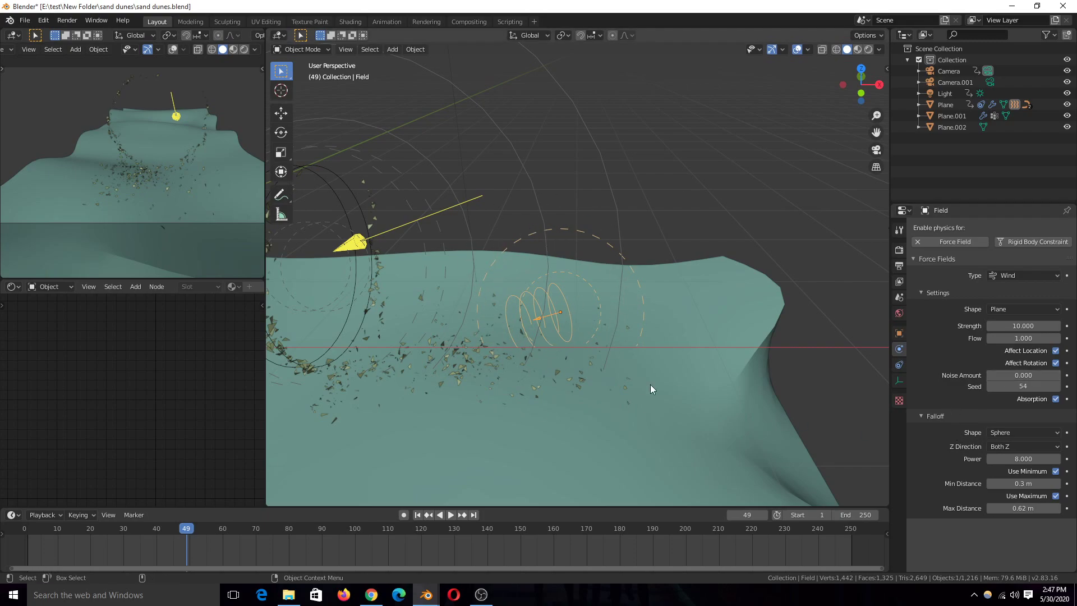
{"action": "middle_click_drag", "start_coordinate": [636, 387], "coordinate": [634, 292]}
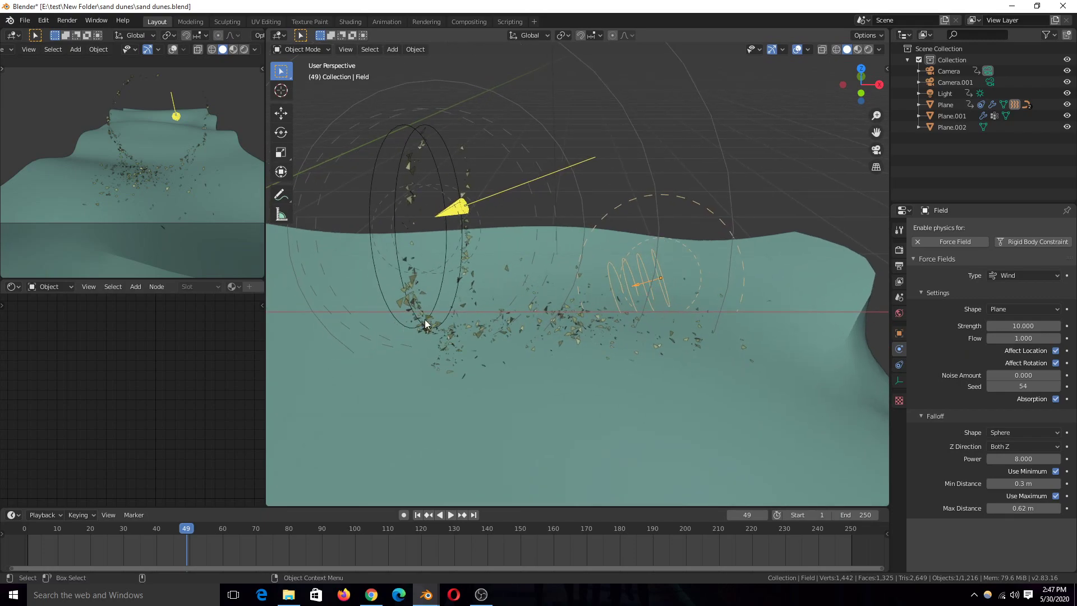
Step: Select BezierCircle.001 to inspect its curve Force field (strength -10, flow 2.300), then save
{"action": "key", "text": "ctrl+s"}
{"action": "middle_click_drag", "start_coordinate": [484, 237], "coordinate": [731, 255]}
{"action": "key", "text": "space"}
{"action": "key", "text": "space"}
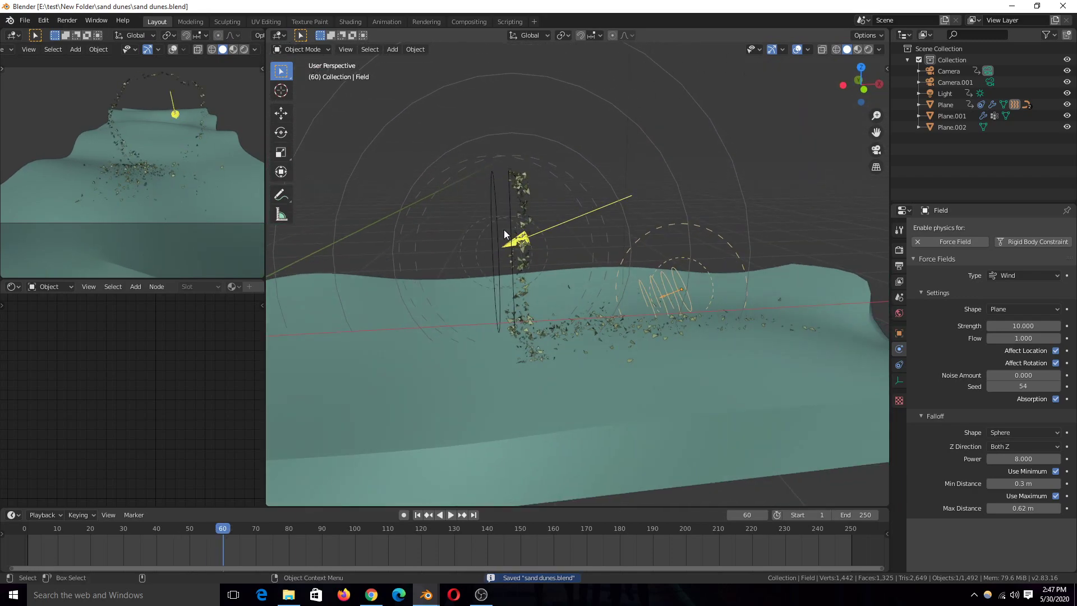
{"action": "left_click", "coordinate": [507, 225]}
{"action": "middle_click_drag", "start_coordinate": [575, 290], "coordinate": [521, 306]}
{"action": "key", "text": "ctrl+s"}
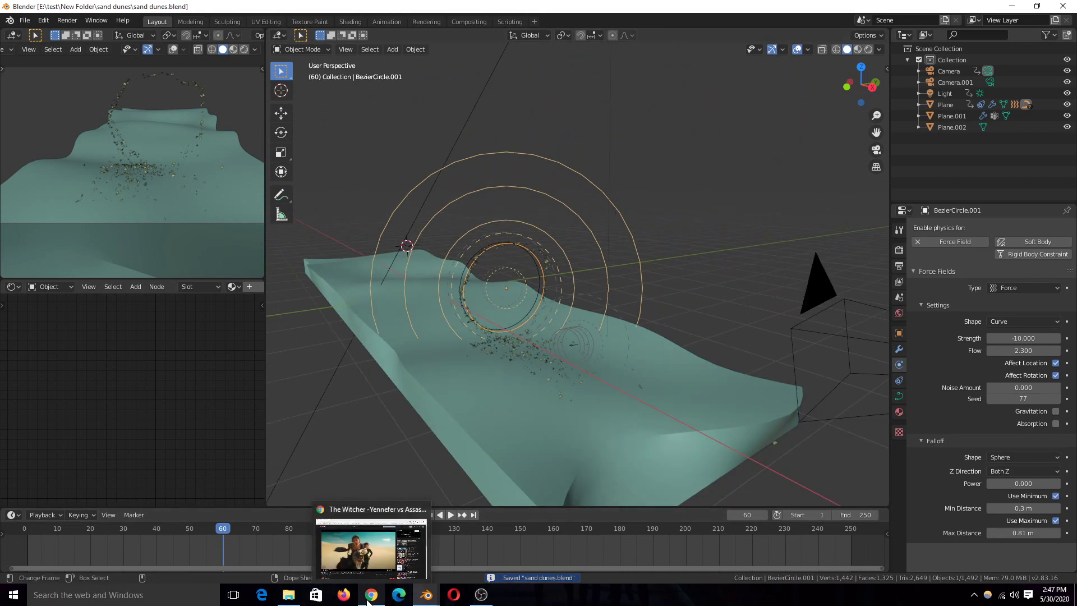
Step: Bring Chrome forward and load the channel's YouTube Videos page in a new tab
{"action": "left_click", "coordinate": [372, 576]}
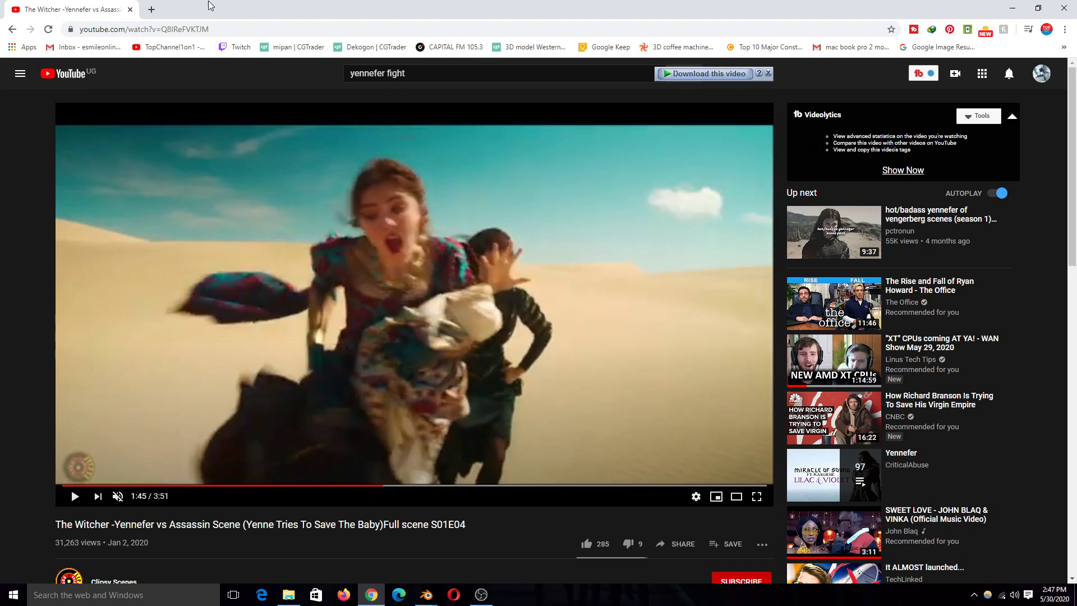
{"action": "left_click", "coordinate": [152, 10]}
{"action": "left_click", "coordinate": [170, 47]}
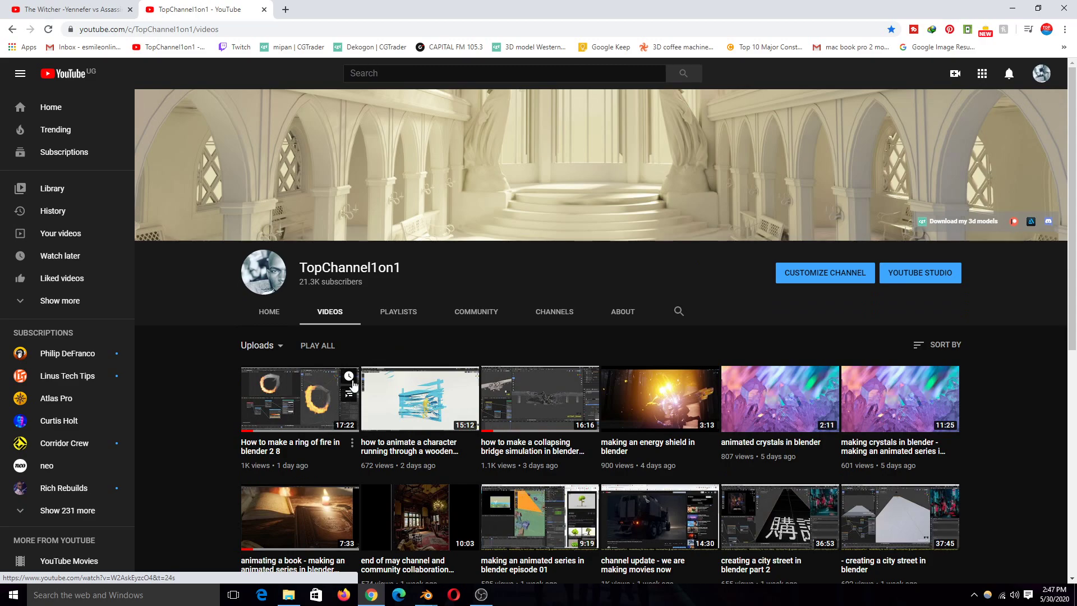
Step: Back in Blender, add a mesh circle rotated 90° on X, then delete it
{"action": "left_click", "coordinate": [1013, 8]}
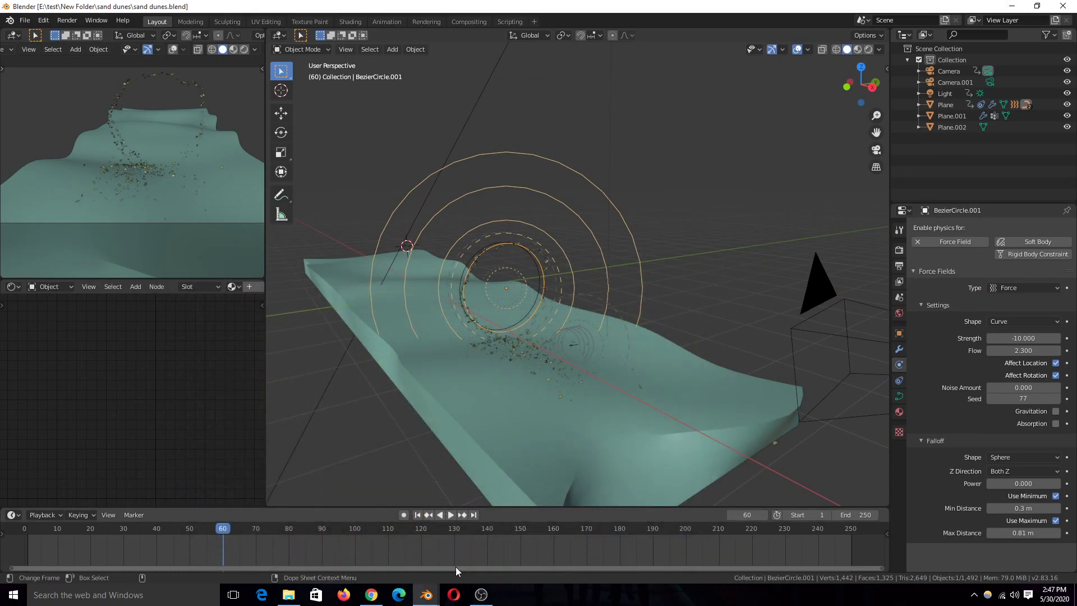
{"action": "left_click", "coordinate": [543, 307]}
{"action": "middle_click_drag", "start_coordinate": [717, 204], "coordinate": [589, 235]}
{"action": "key", "text": "shift+a"}
{"action": "key", "text": "shift+a"}
{"action": "mouse_move", "coordinate": [649, 190]}
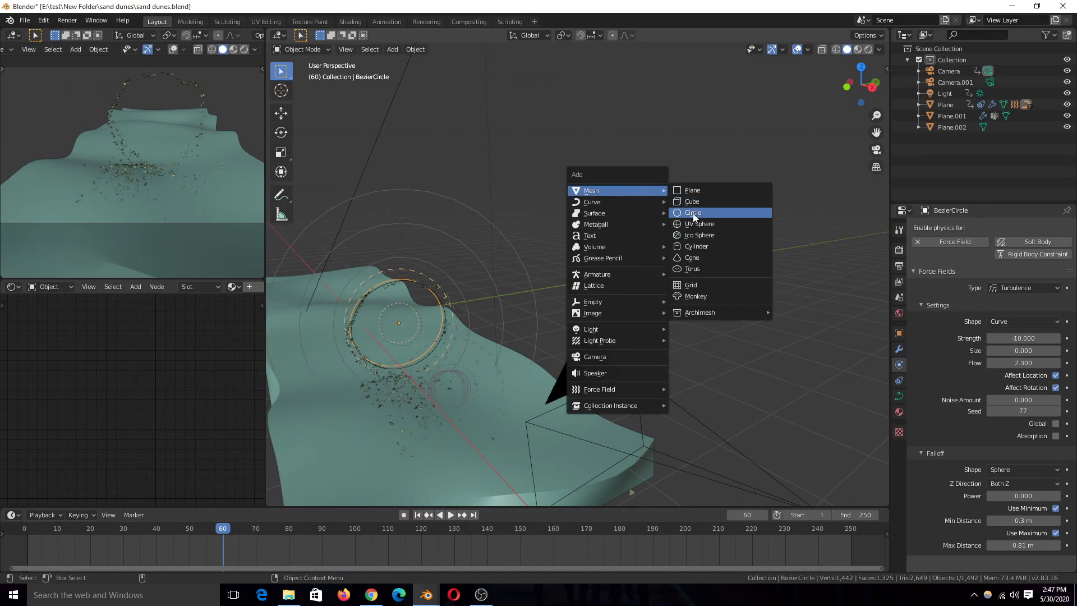
{"action": "left_click", "coordinate": [696, 215]}
{"action": "type", "text": "rx90"}
{"action": "key", "text": "Return"}
{"action": "key", "text": "Tab"}
{"action": "key", "text": "Tab"}
{"action": "key", "text": "Delete"}
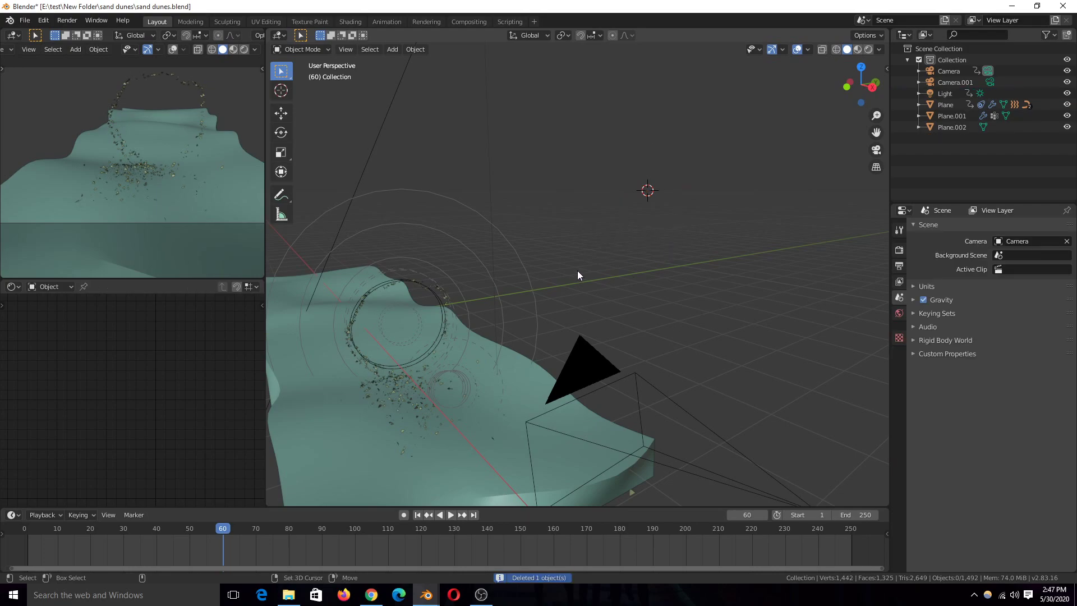
Step: Add a Bezier circle rotated 90° on X and give it a Curve-shaped Force field
{"action": "key", "text": "shift+a"}
{"action": "mouse_move", "coordinate": [588, 274]}
{"action": "left_click", "coordinate": [638, 293]}
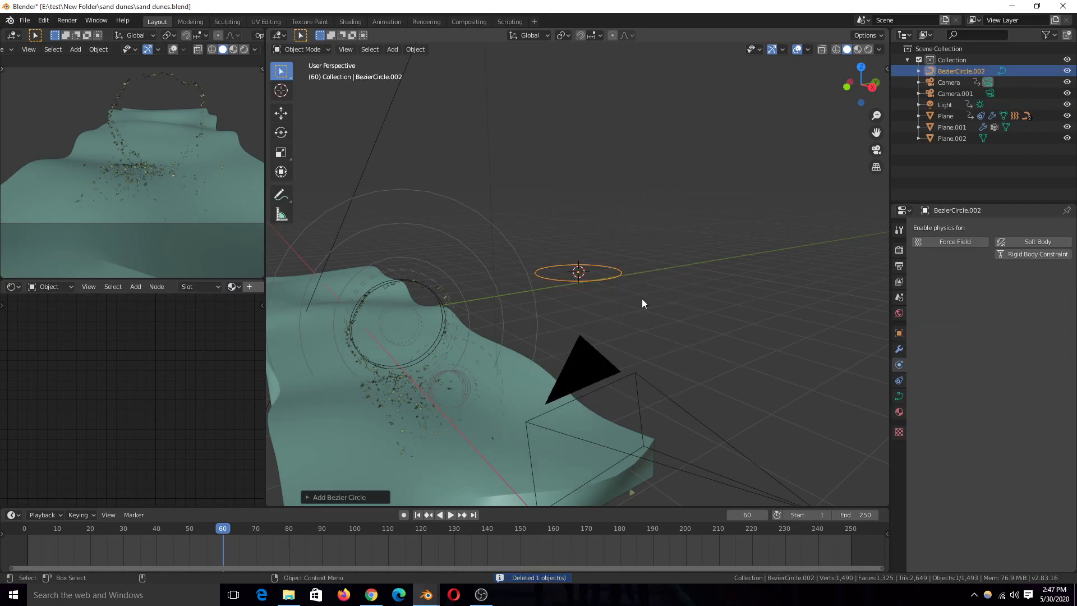
{"action": "type", "text": "rx90"}
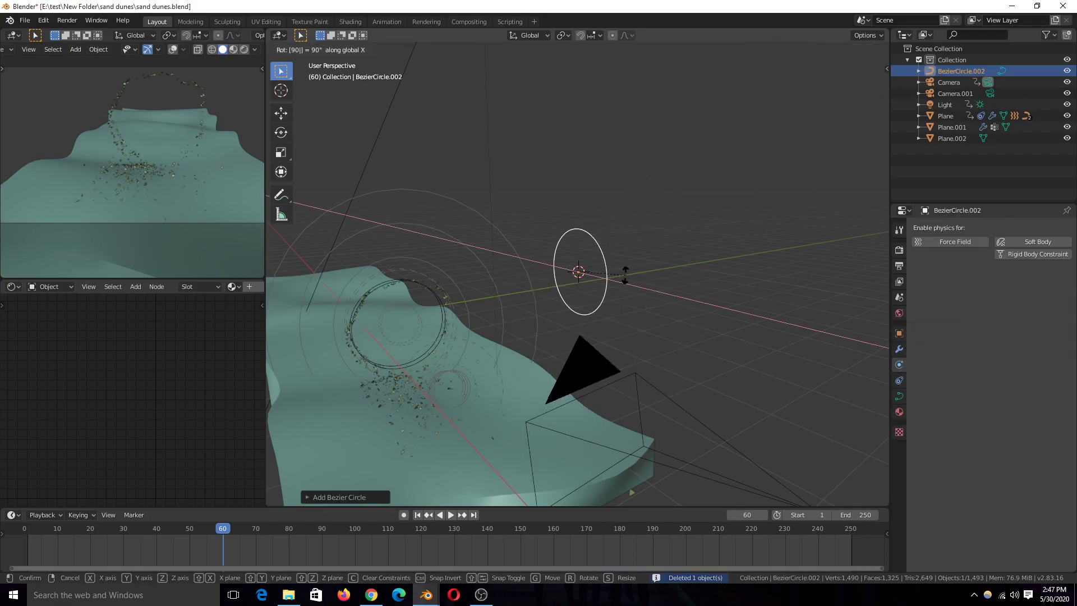
{"action": "key", "text": "Return"}
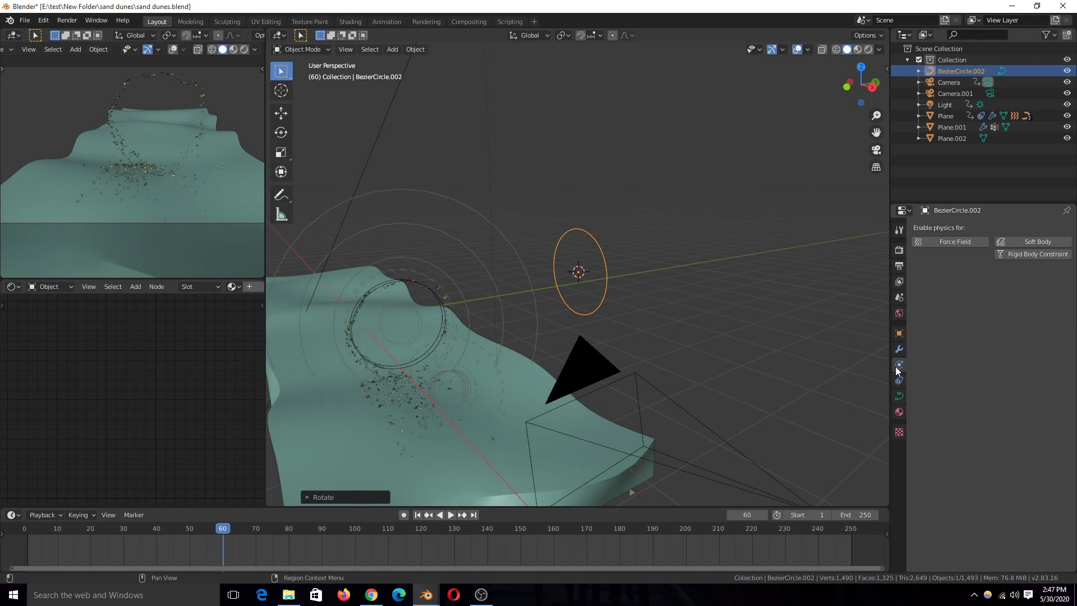
{"action": "left_click", "coordinate": [962, 242]}
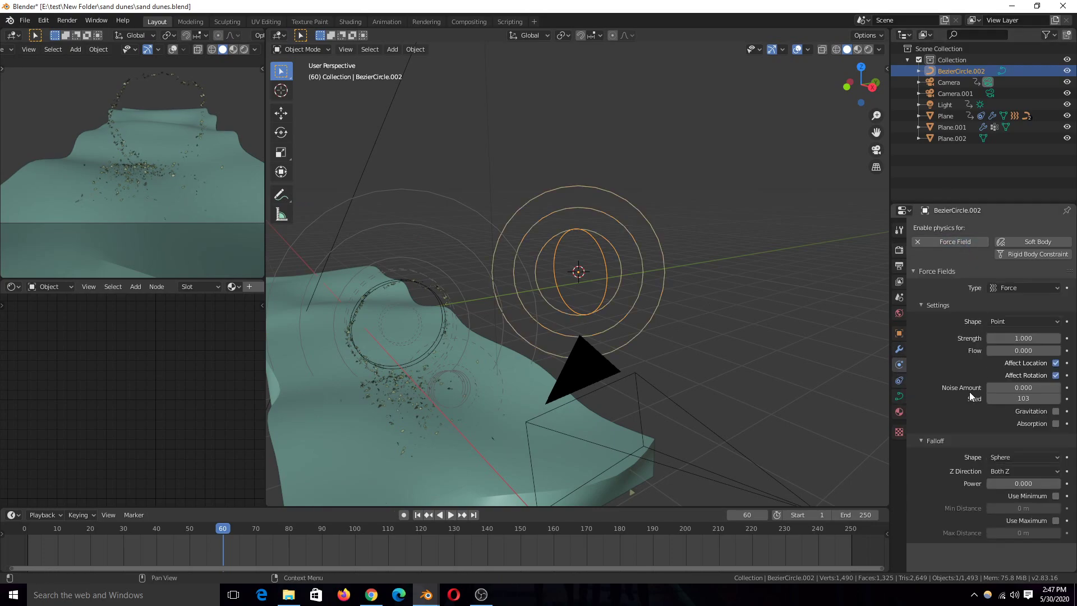
{"action": "left_click", "coordinate": [1003, 327]}
{"action": "left_click", "coordinate": [1010, 371]}
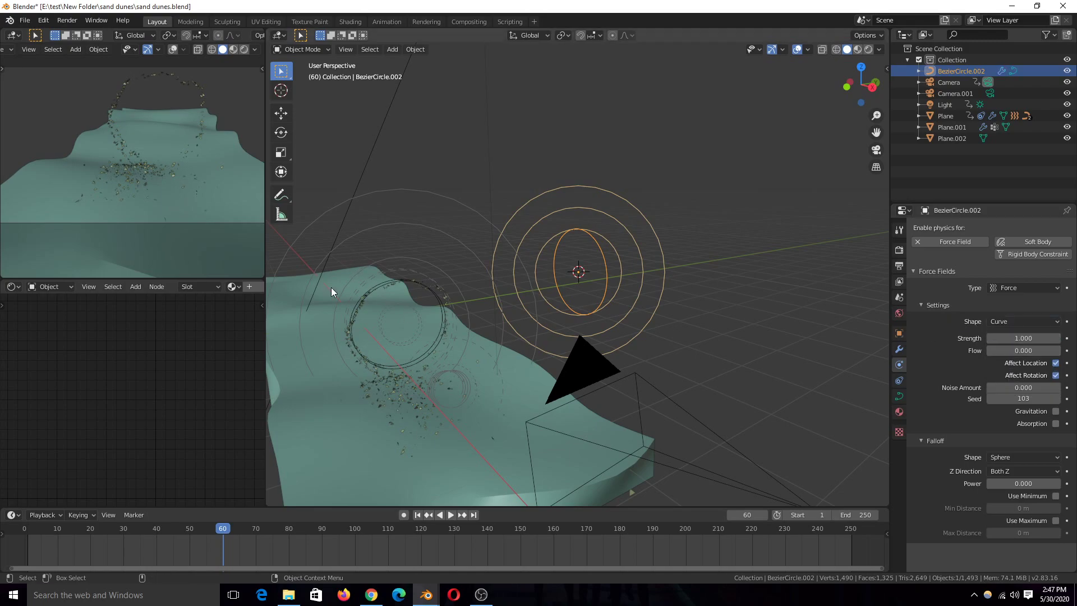
Step: Test-play, delete BezierCircle.002, save sand dunes.blend, and rewind the timeline to frame 1
{"action": "key", "text": "space"}
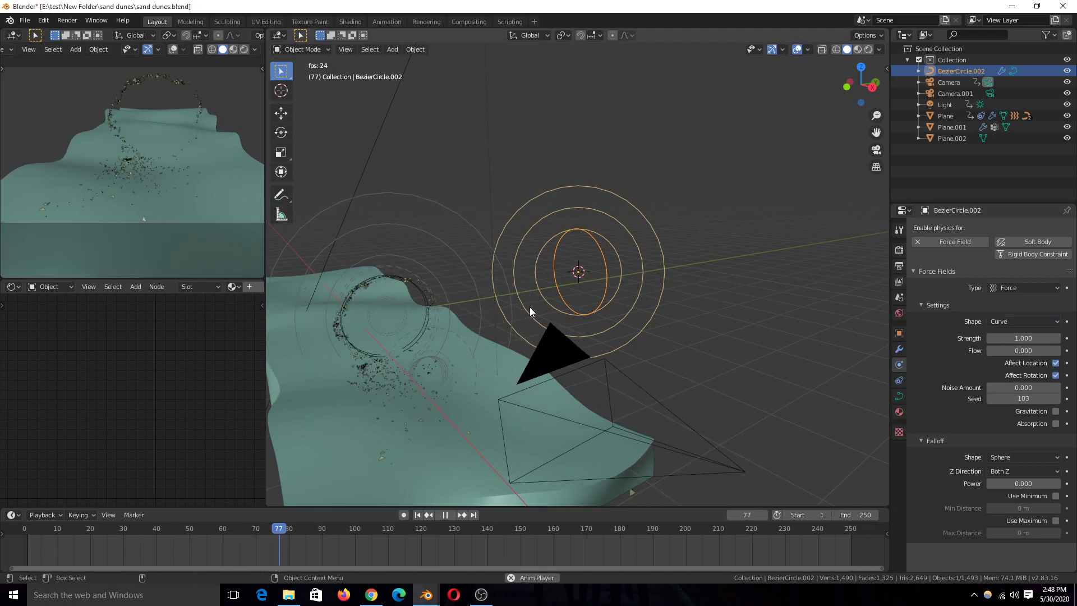
{"action": "key", "text": "space"}
{"action": "key", "text": "x"}
{"action": "left_click", "coordinate": [587, 261]}
{"action": "middle_click_drag", "start_coordinate": [366, 308], "coordinate": [510, 294]}
{"action": "key", "text": "ctrl+s"}
{"action": "left_click", "coordinate": [28, 551]}
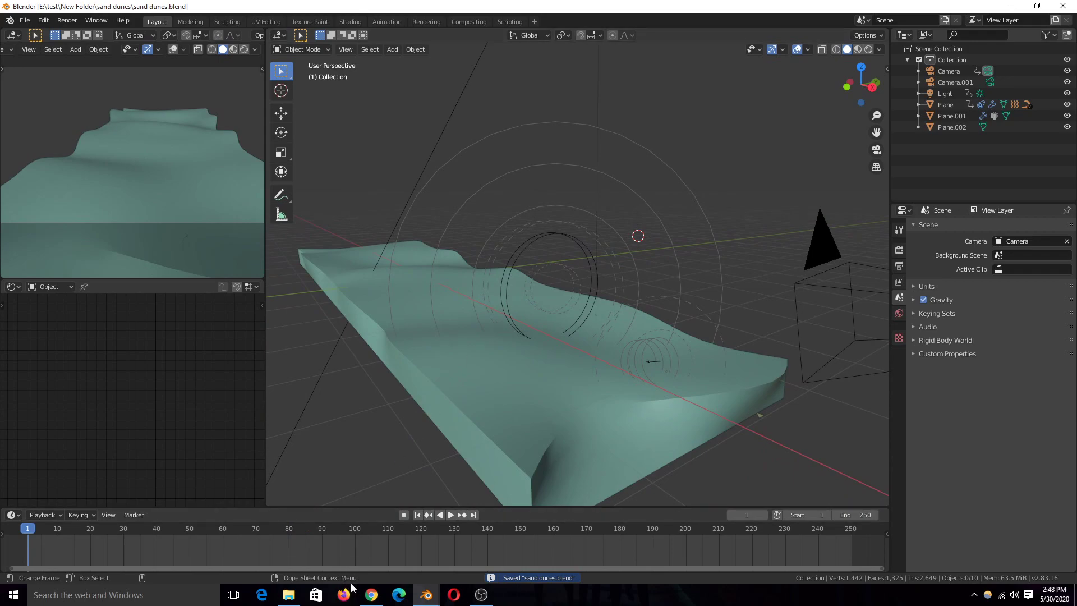
{"action": "middle_click_drag", "start_coordinate": [433, 392], "coordinate": [435, 335]}
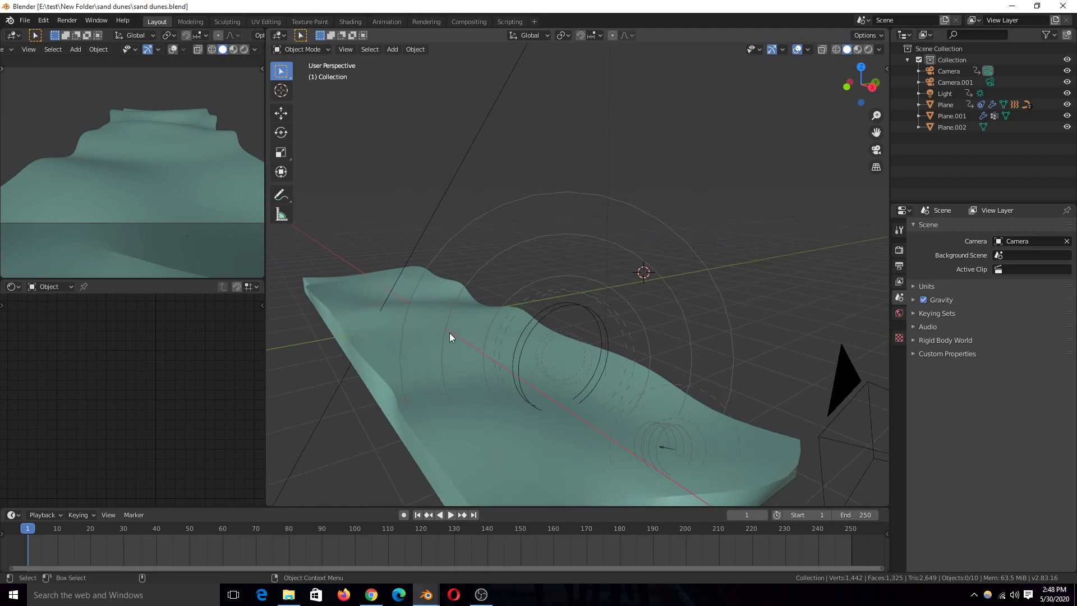